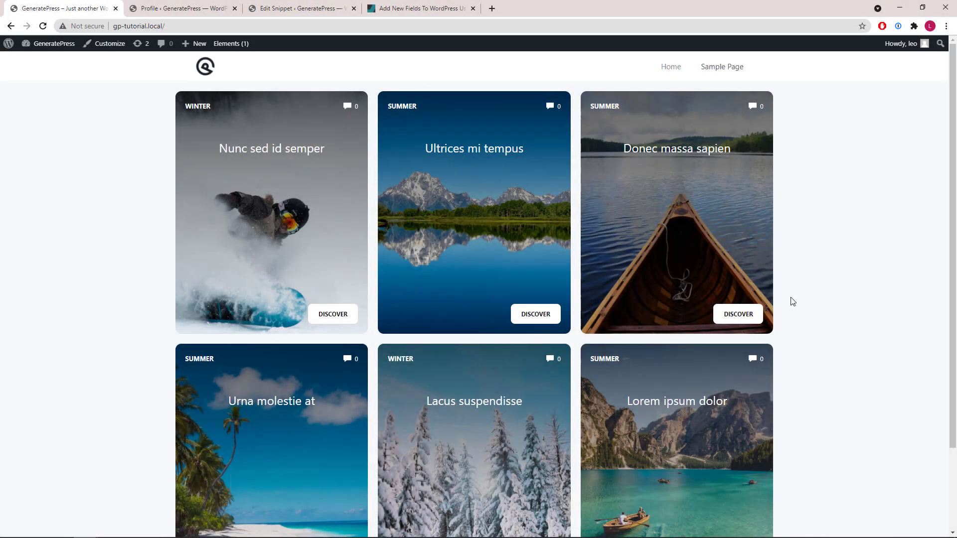
- Open the 'Urna molestie at' post from the blog grid and scroll down to its sidebar author box
scroll(792, 301, "down", 2)
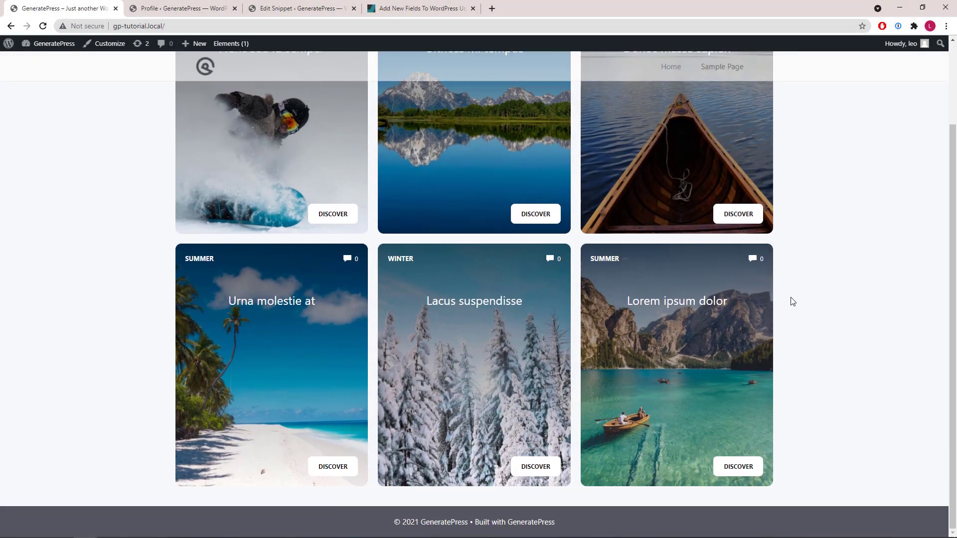
left_click(324, 477)
scroll(858, 325, "down", 4)
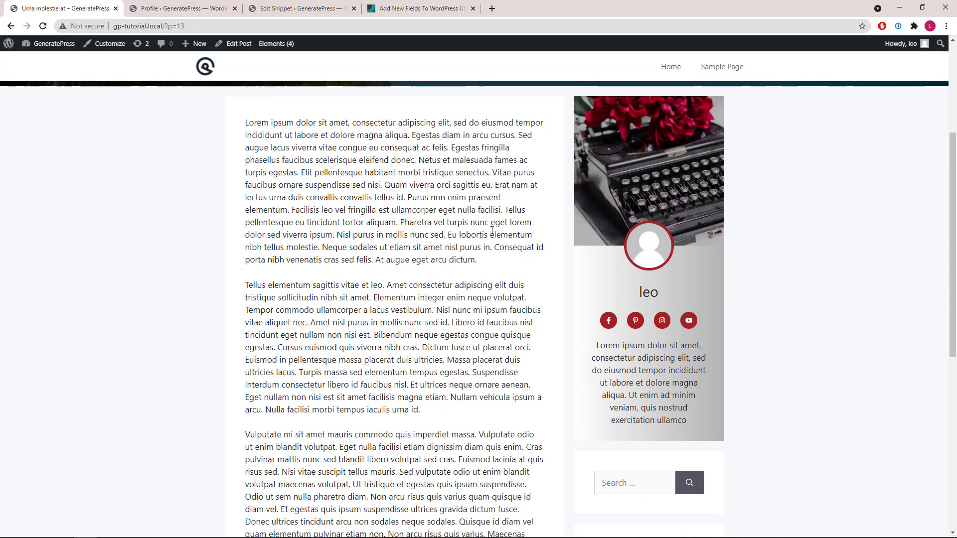
- Review the profile's Contact Info social fields, the Social Links snippet, and the article on adding profile fields
left_click(133, 10)
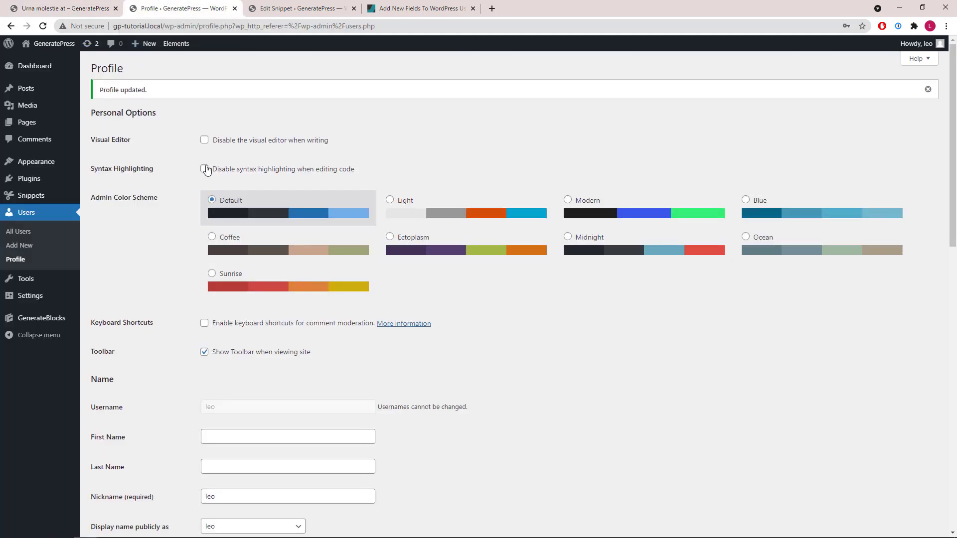
scroll(206, 170, "down", 9)
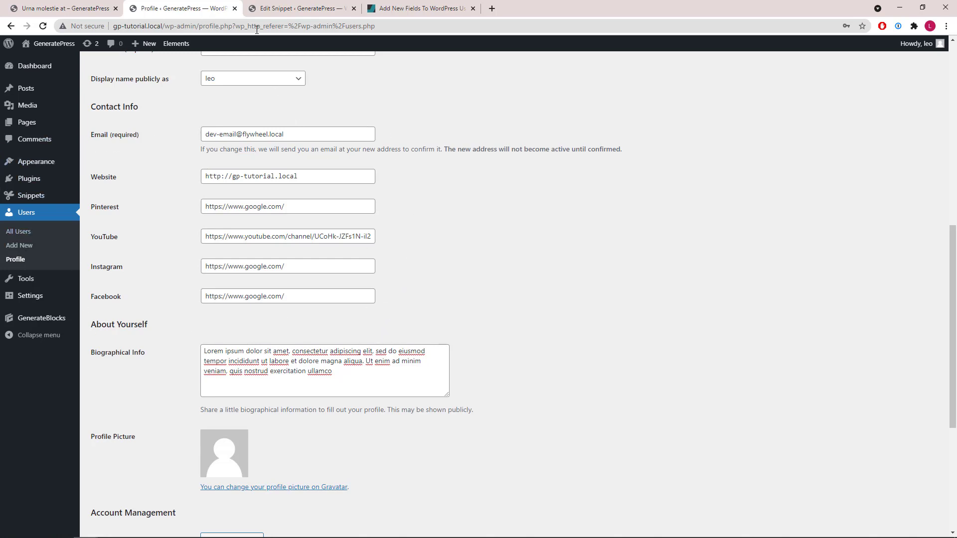
left_click(299, 9)
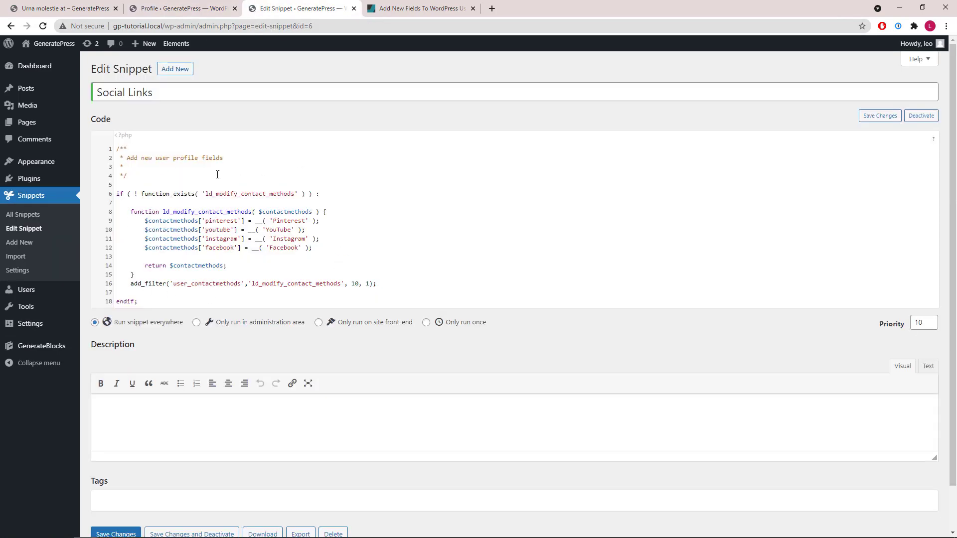
left_click(414, 9)
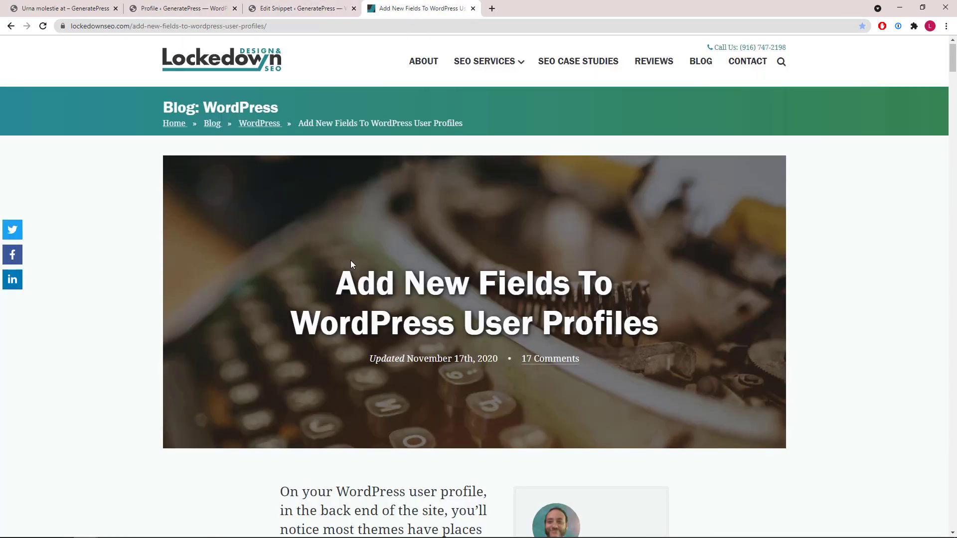
scroll(351, 260, "down", 8)
scroll(351, 264, "down", 10)
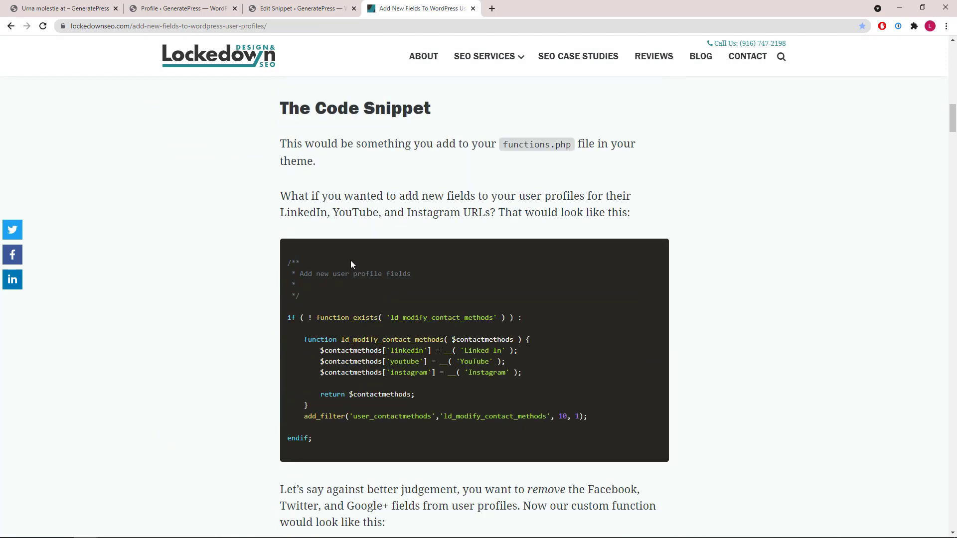
scroll(350, 261, "up", 18)
- Close the snippet and article tabs and open the Elements list in a background tab
left_click(354, 8)
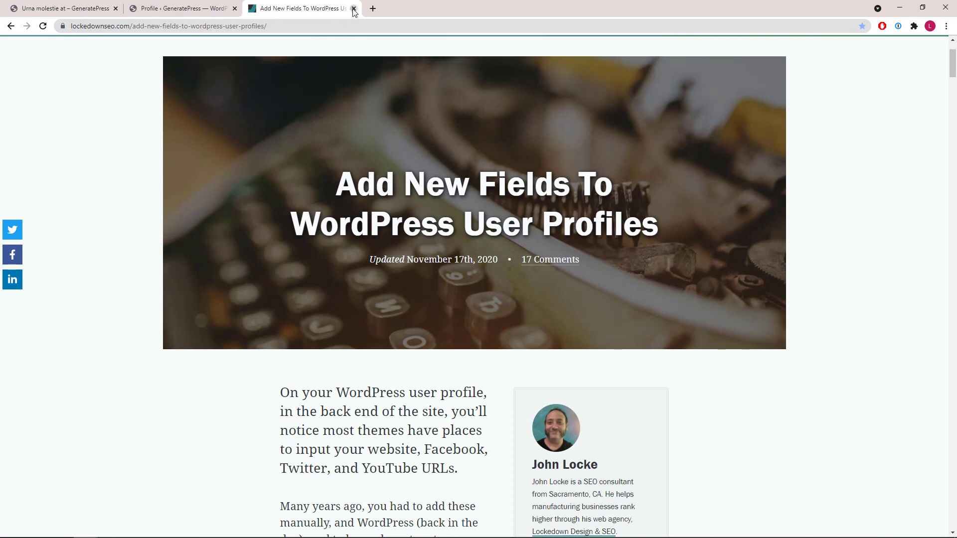
left_click(354, 9)
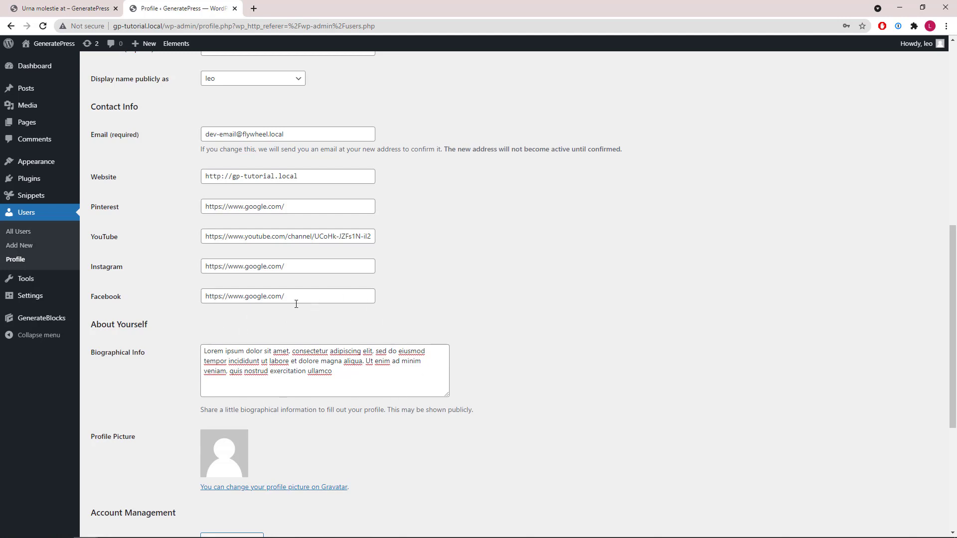
middle_click(169, 43)
- Create a new Block element titled 'Sidebar author box'
left_click(254, 11)
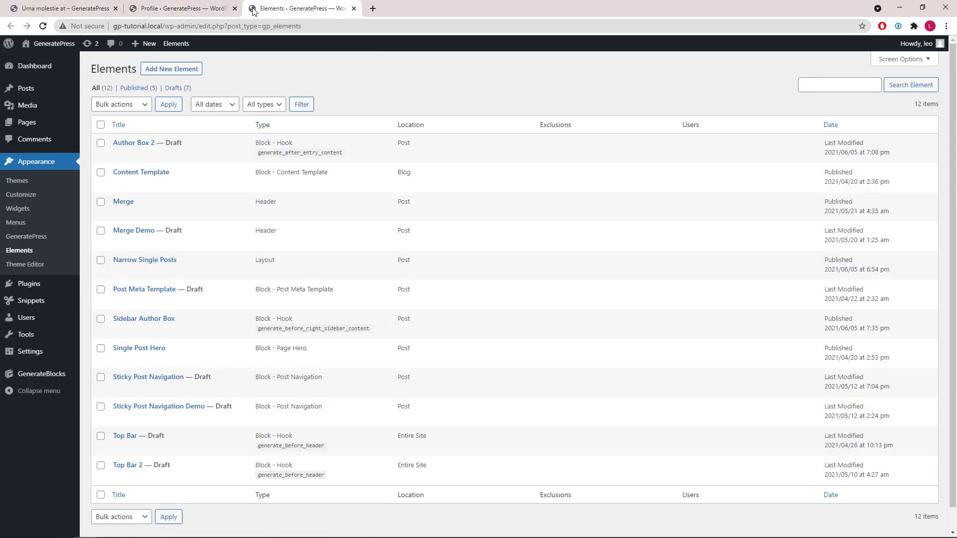
left_click(172, 69)
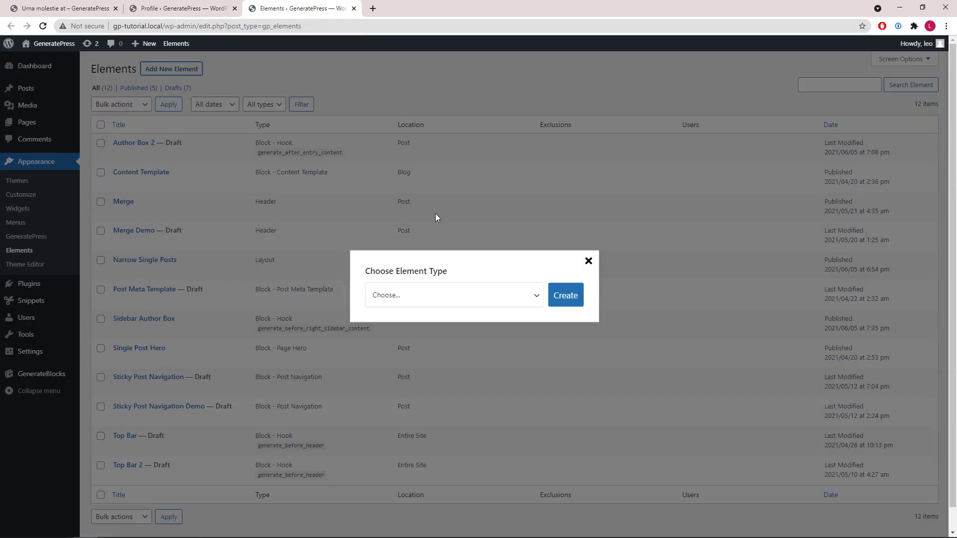
left_click(480, 304)
left_click(478, 323)
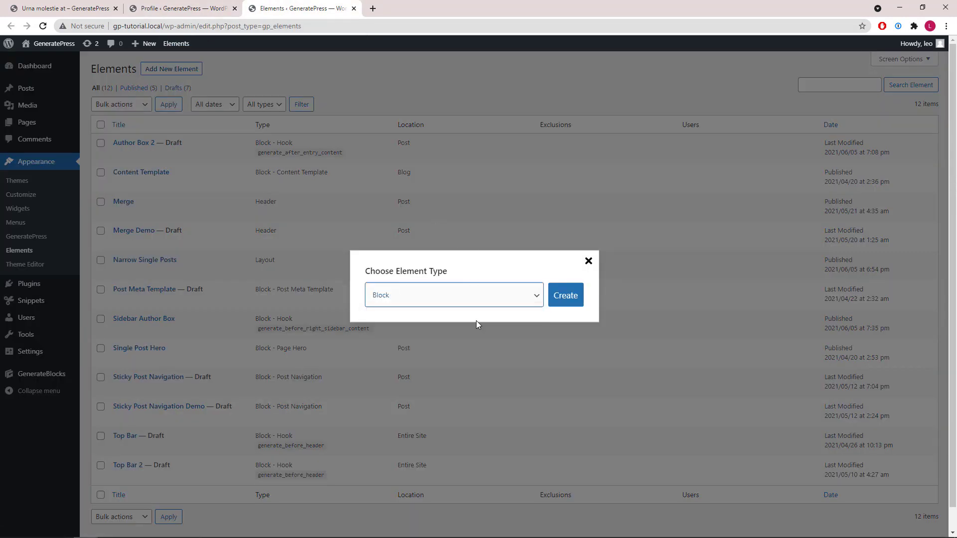
left_click(559, 303)
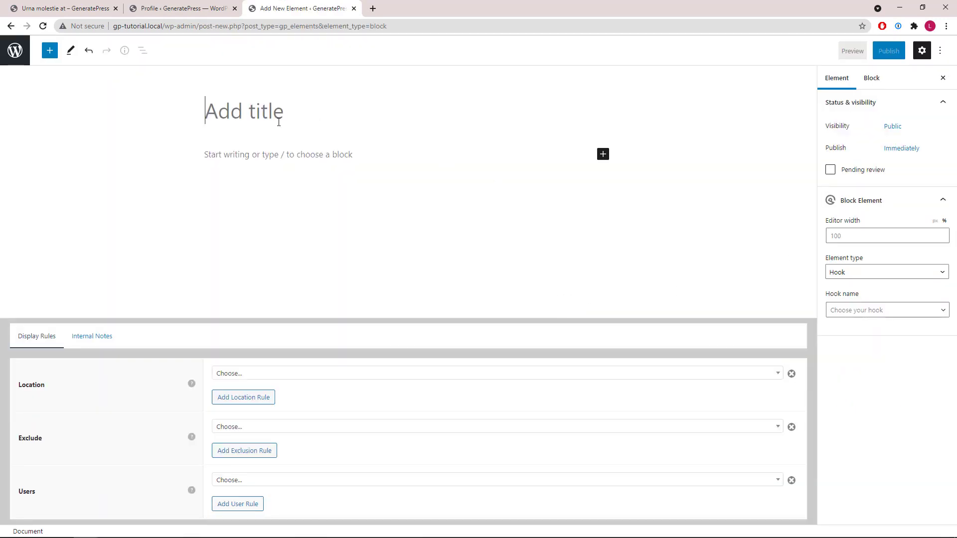
type("Si")
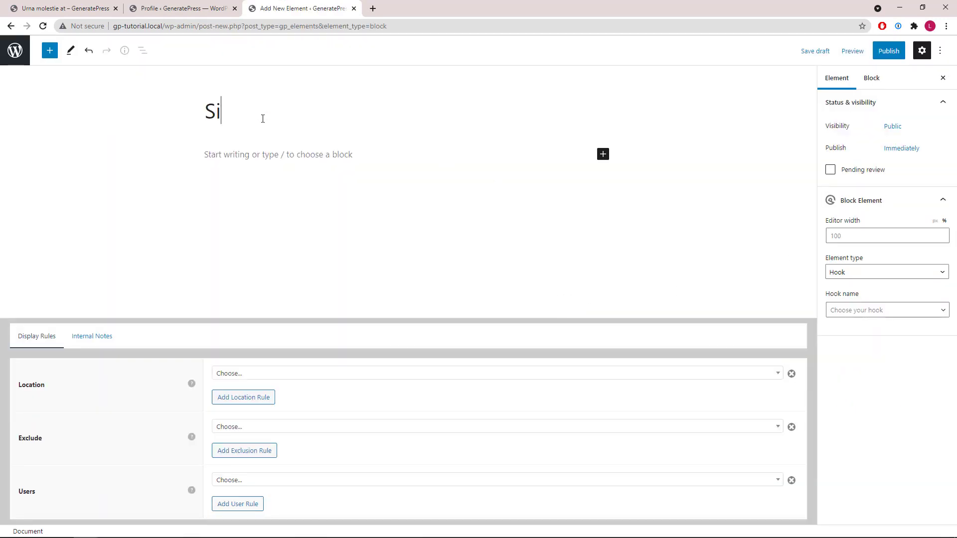
type("debar author")
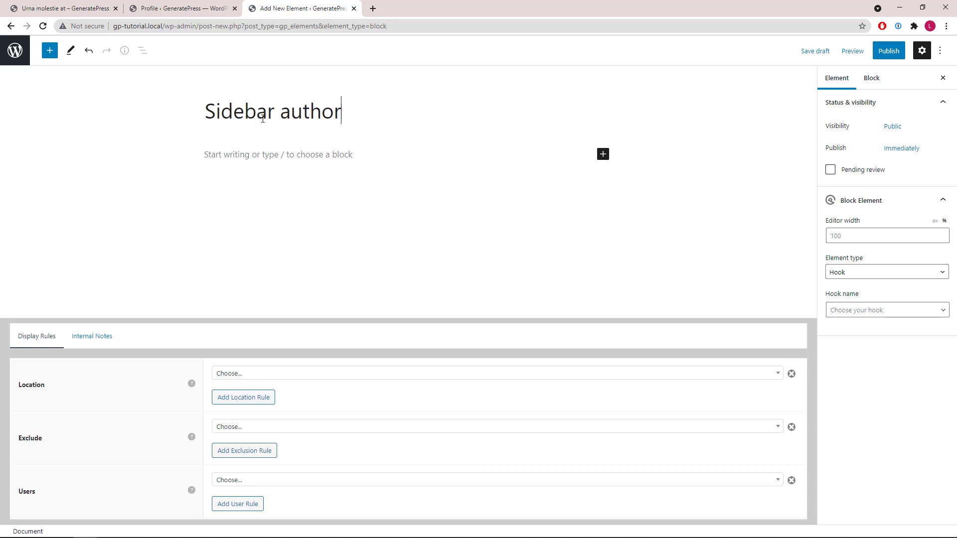
type(" box")
- Set the editor width to 300 px and hook the element to before_right_sidebar_content
left_click(934, 221)
left_click(875, 239)
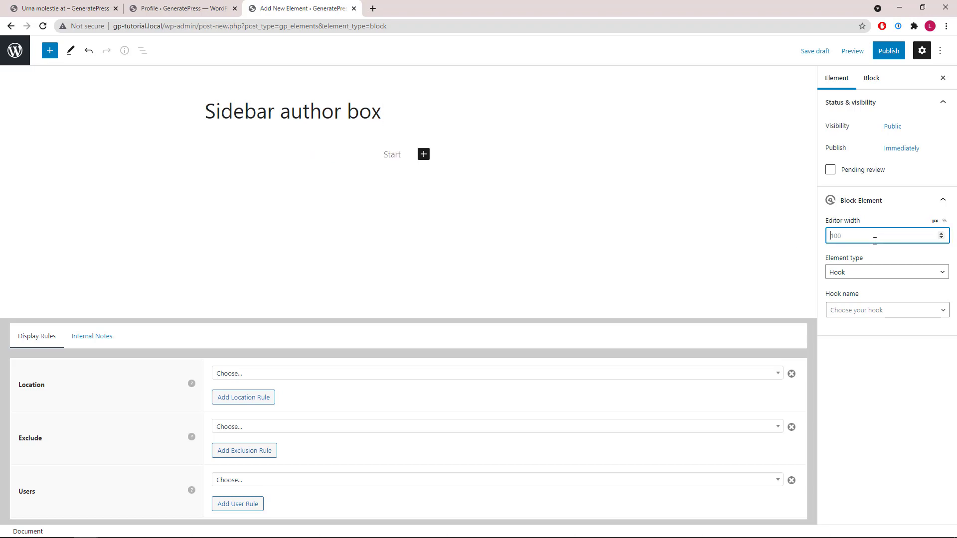
type("300")
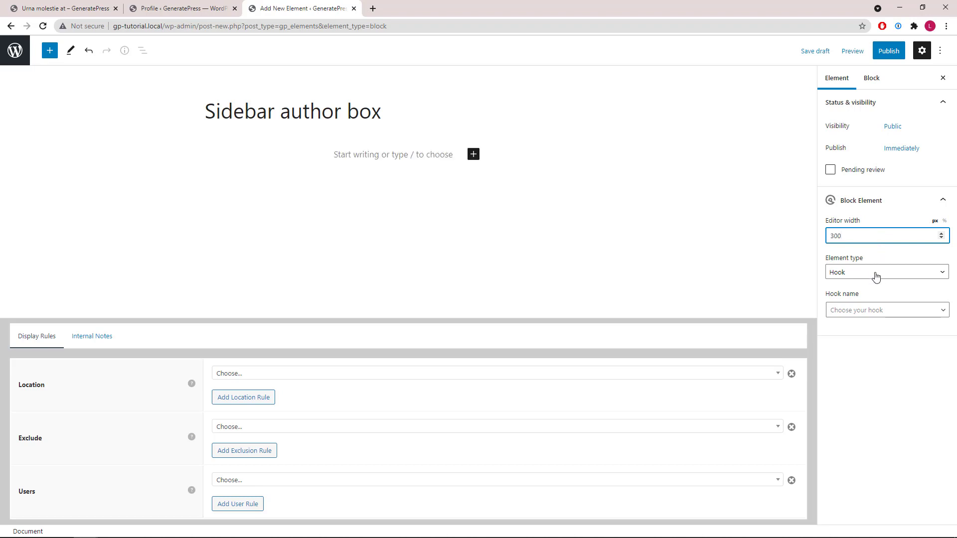
left_click(867, 314)
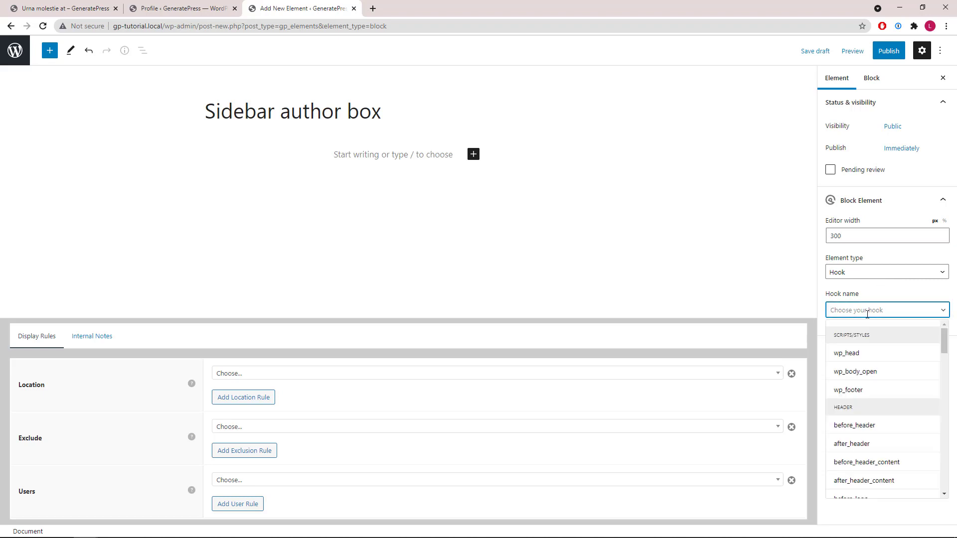
type("before")
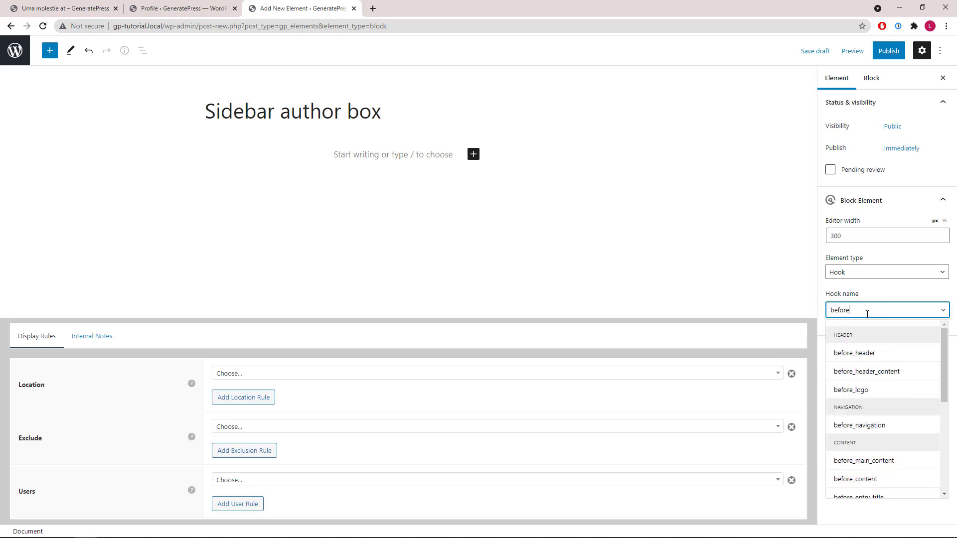
type("_right")
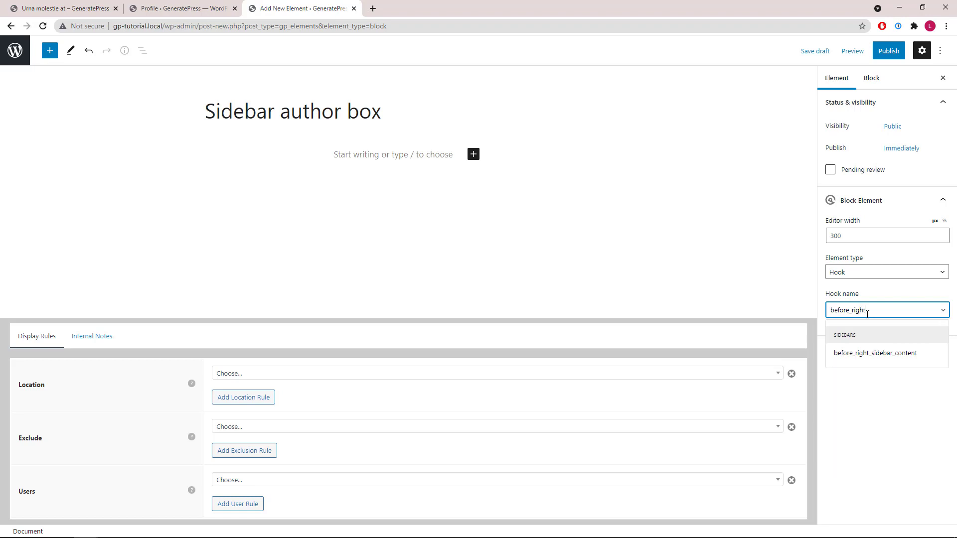
left_click(871, 354)
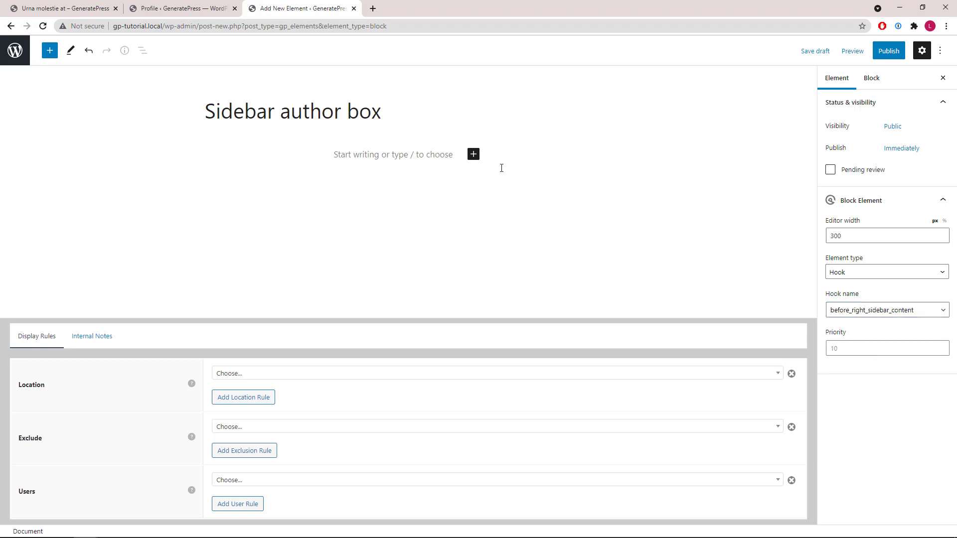
- Add a full-width Container block with a full-width inner container to the element
left_click(473, 159)
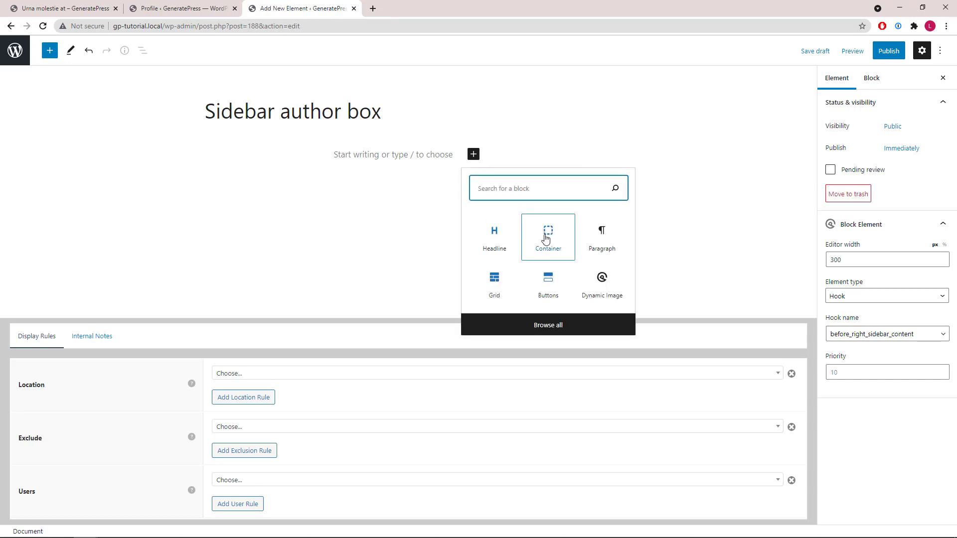
left_click(547, 239)
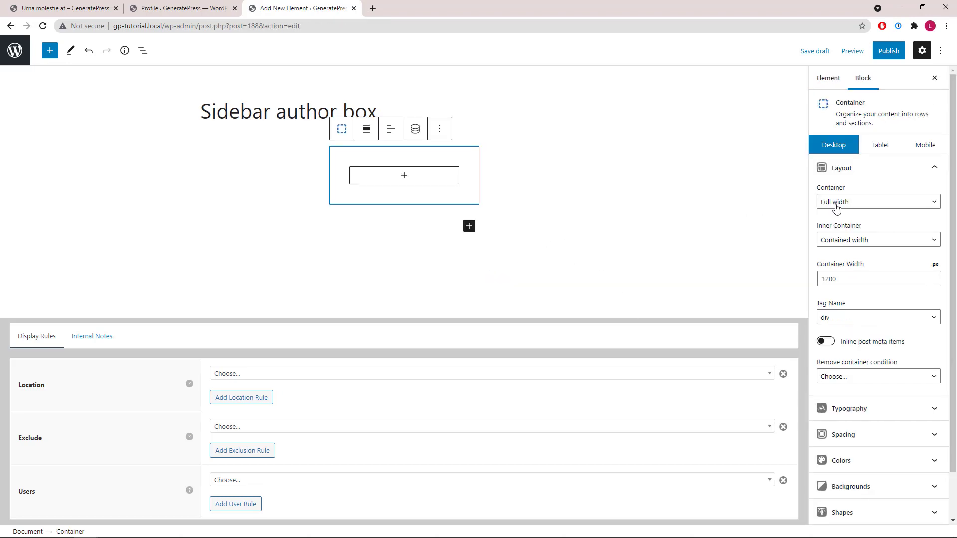
left_click(840, 202)
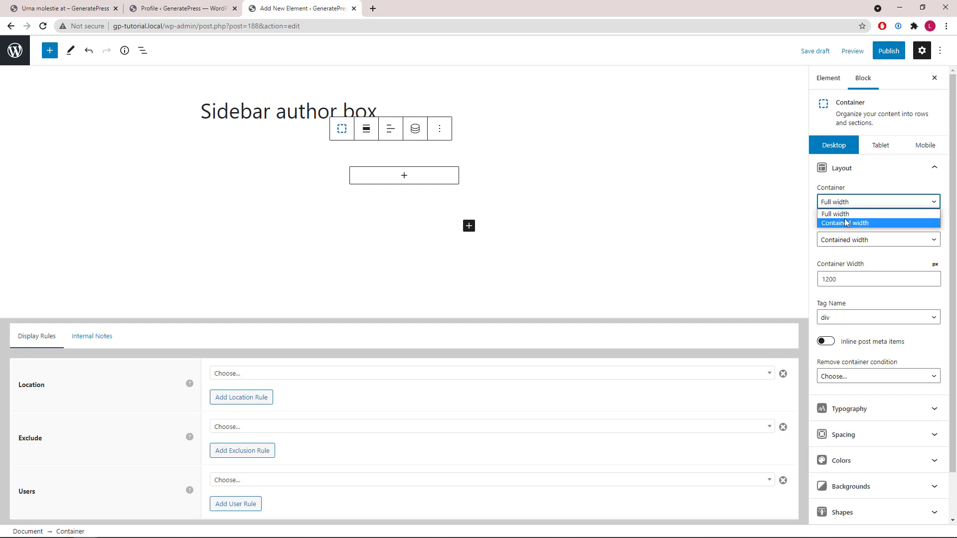
left_click(846, 214)
left_click(842, 240)
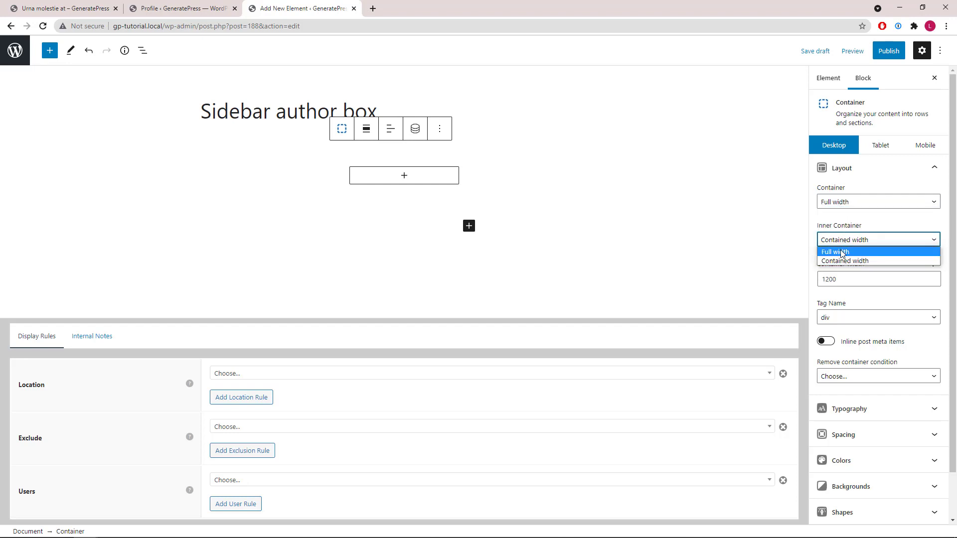
left_click(842, 249)
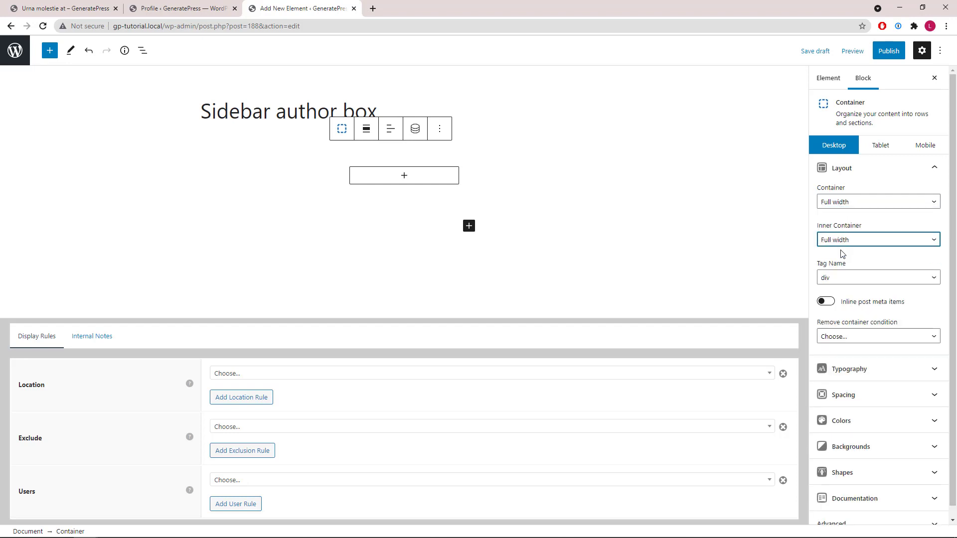
left_click(935, 170)
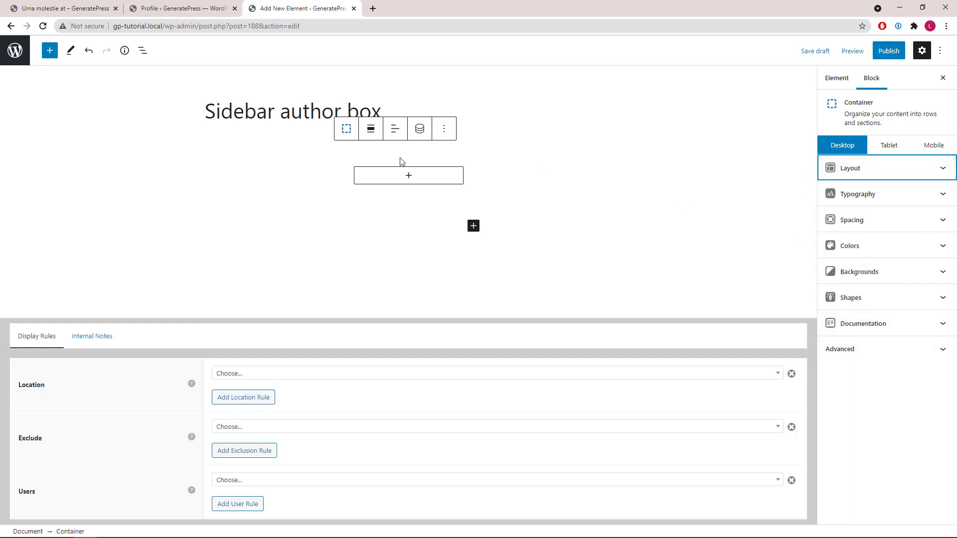
- Nest a second Container inside the first and confirm the nesting in List View
left_click(383, 179)
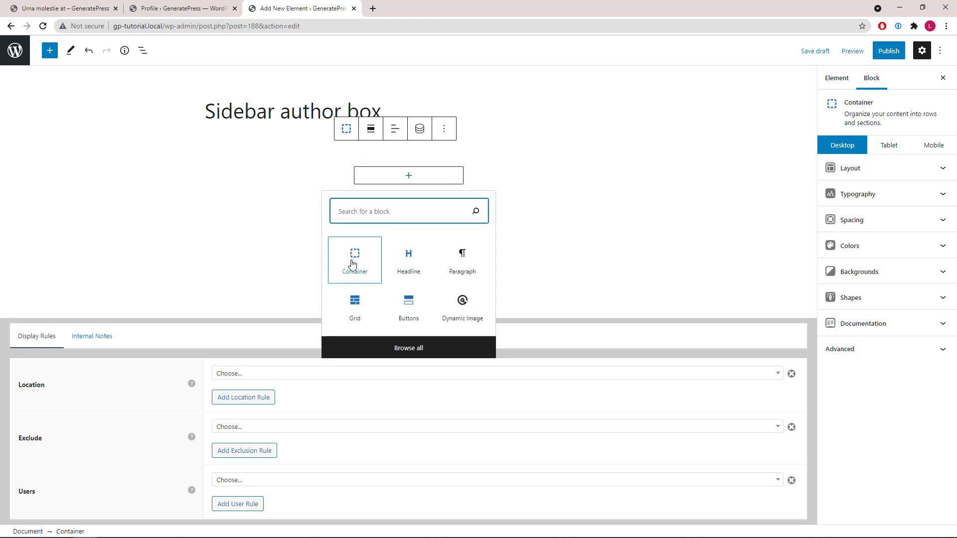
left_click(354, 263)
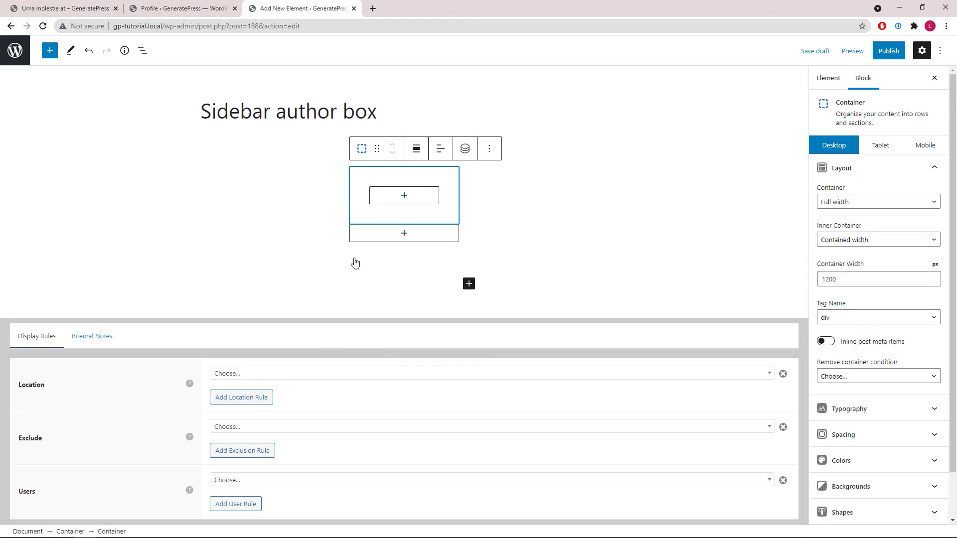
left_click(143, 52)
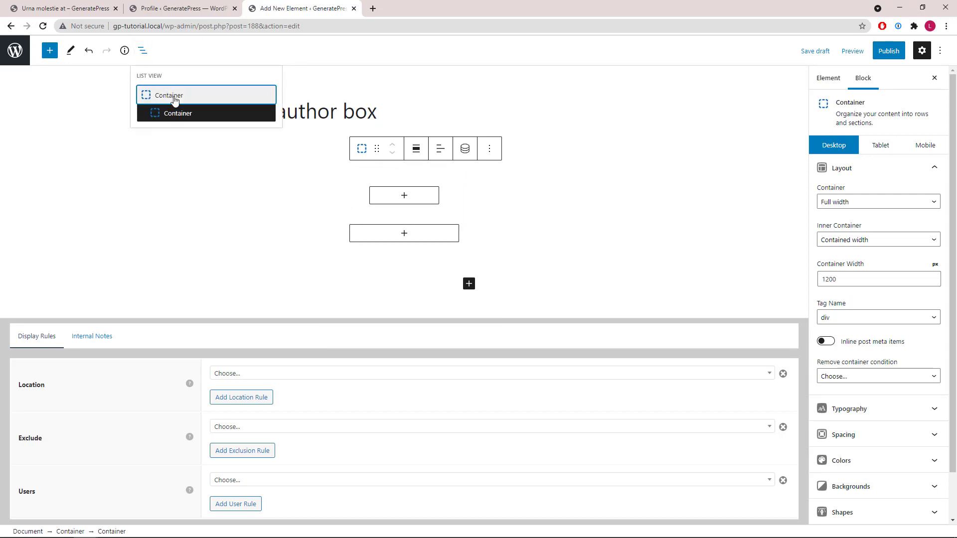
left_click(142, 52)
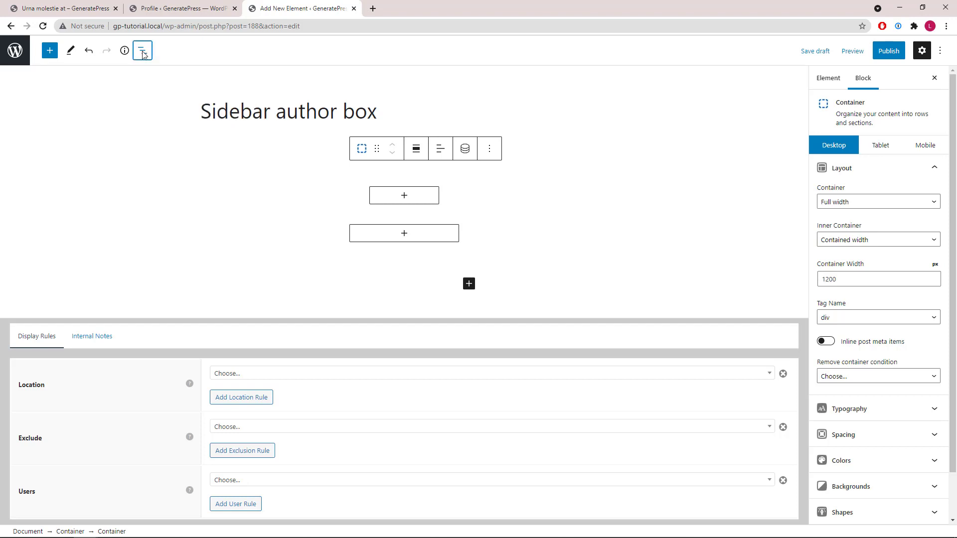
left_click(934, 169)
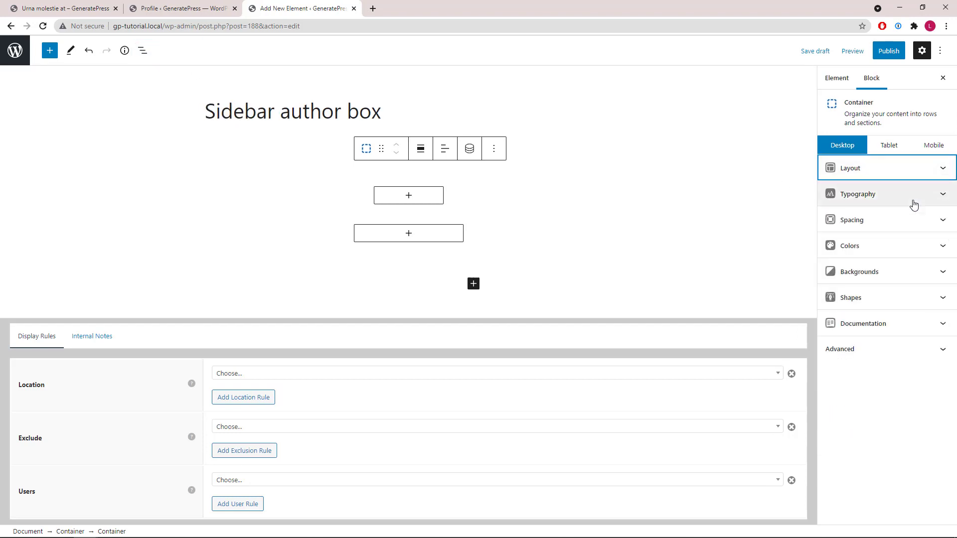
- Set the typewriter photo as the inner container's background image
left_click(941, 278)
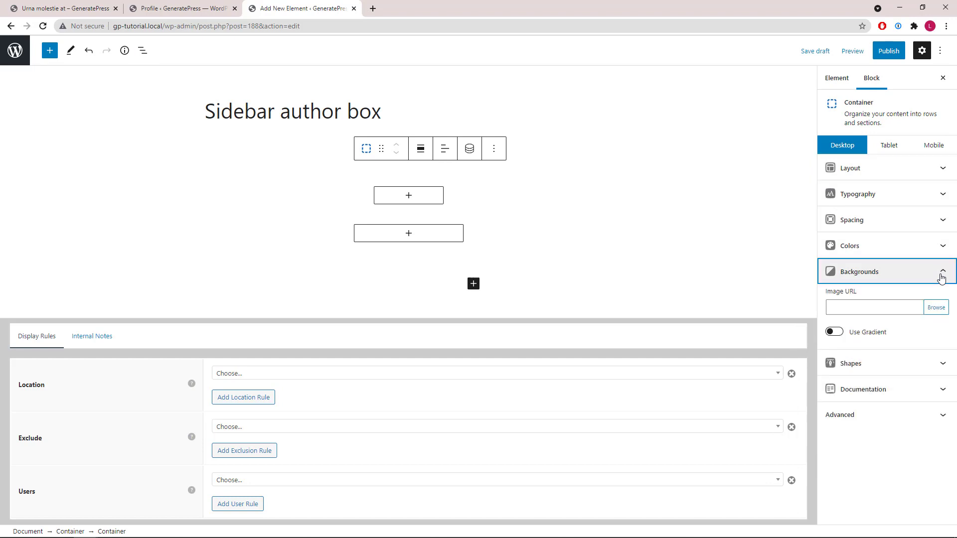
left_click(935, 307)
left_click(86, 181)
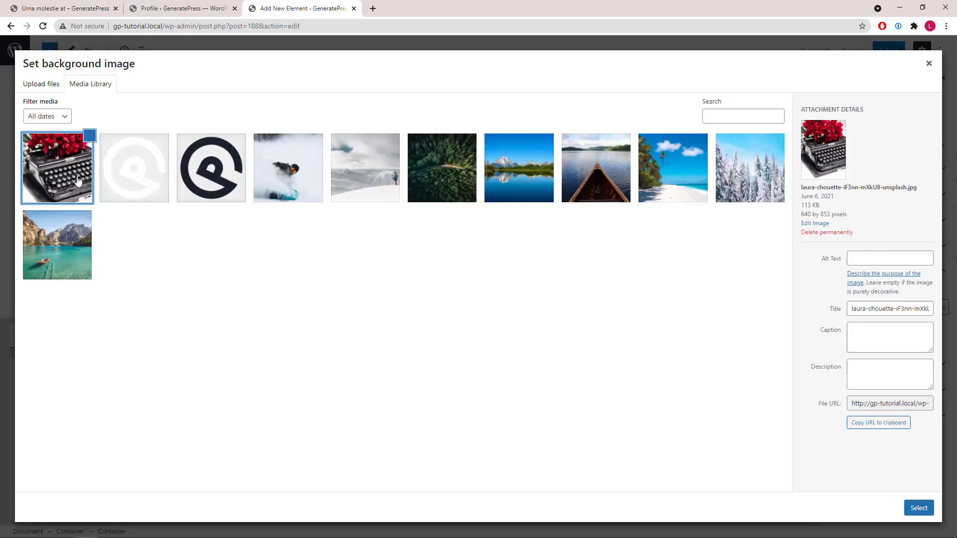
left_click(919, 508)
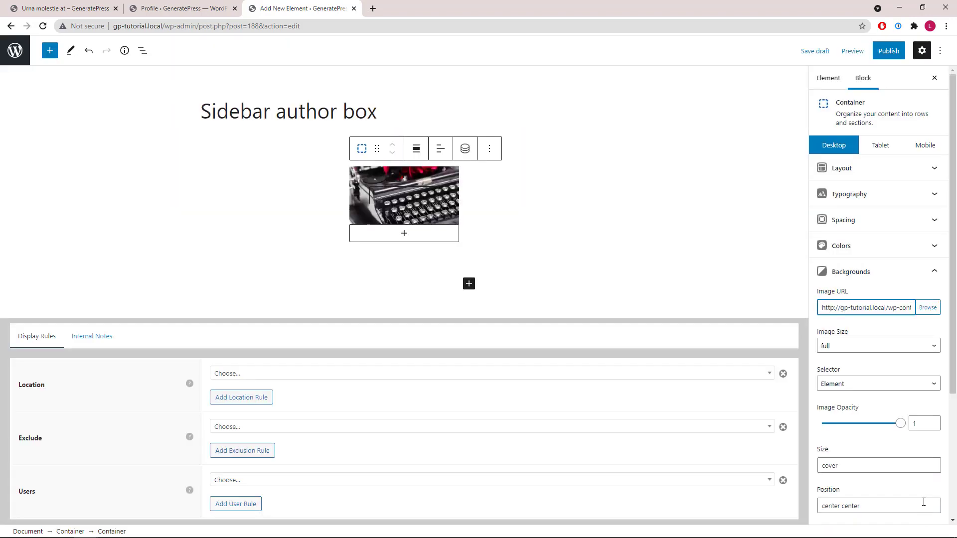
left_click(934, 273)
- Give the container a 300 px minimum height and 0 padding on all sides
left_click(939, 221)
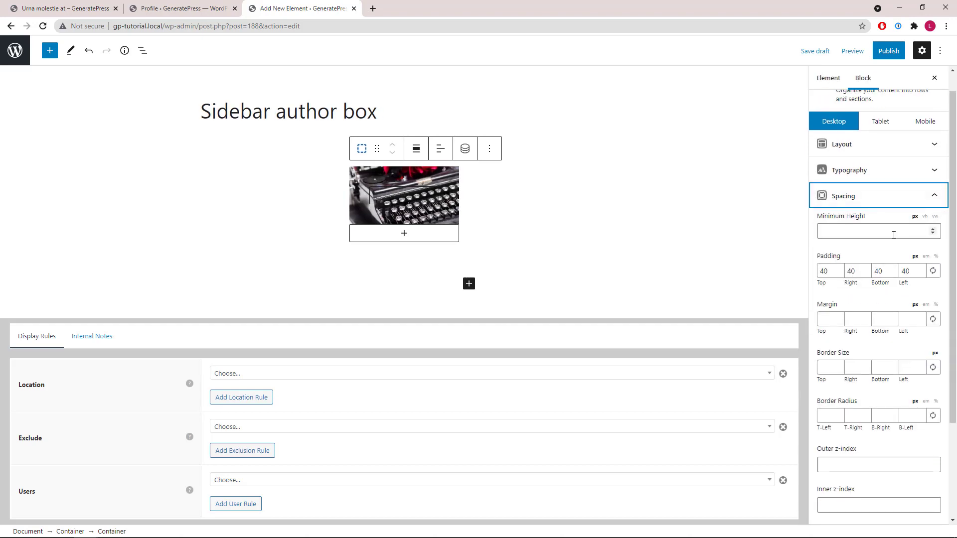
left_click(893, 235)
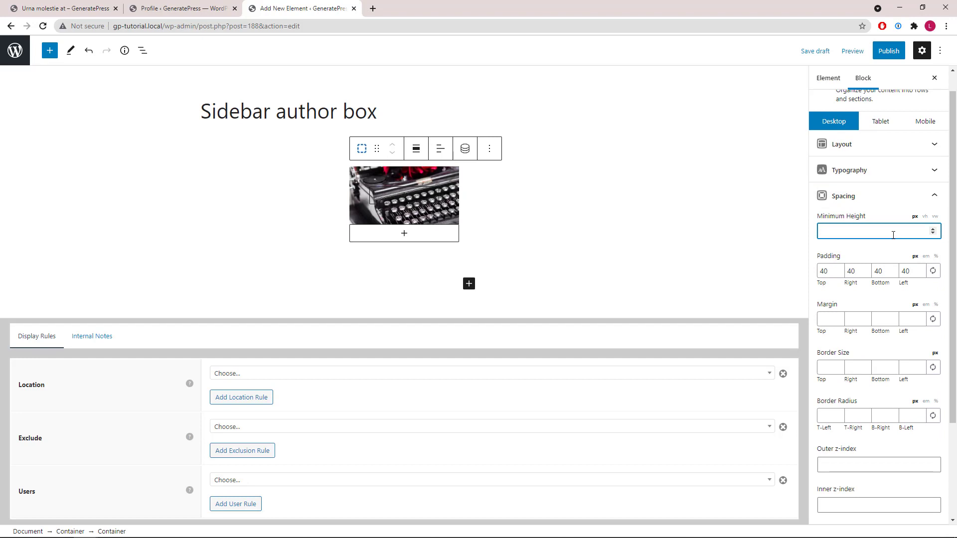
type("300")
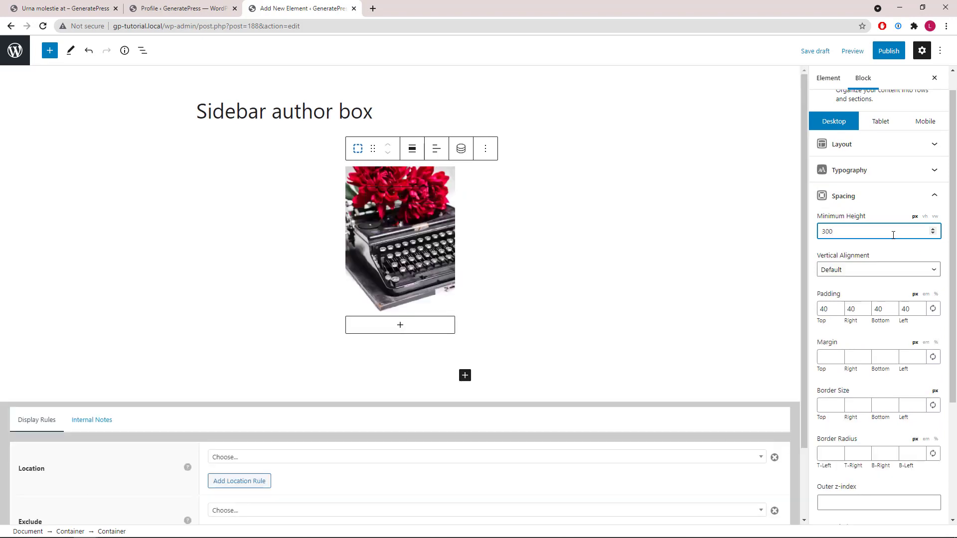
double_click(905, 309)
left_click(932, 309)
type("0")
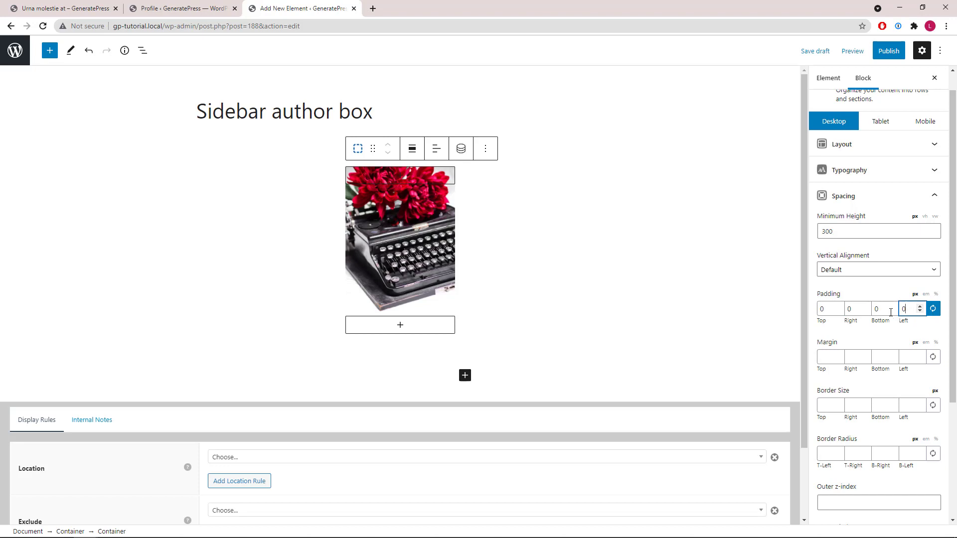
left_click(933, 197)
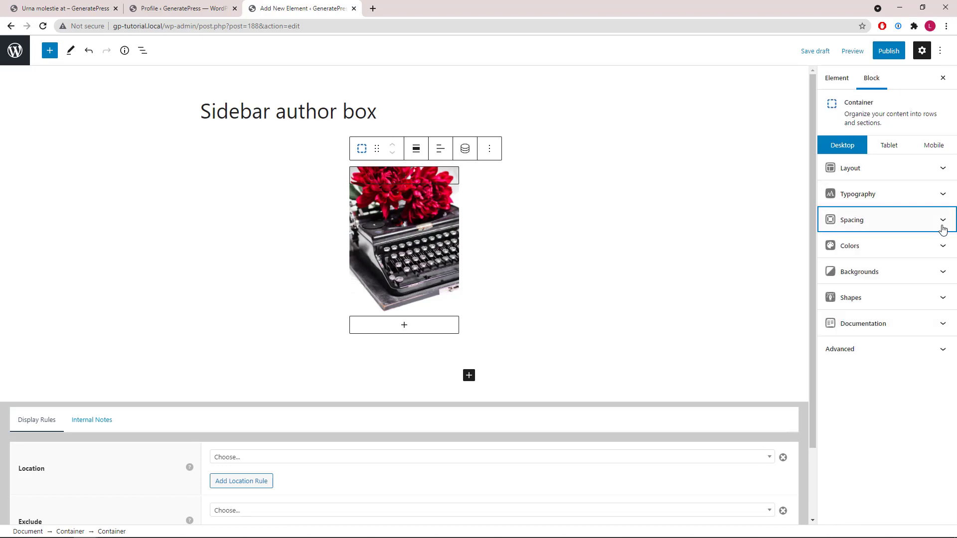
- Make the container's background colour black
left_click(942, 246)
left_click(941, 268)
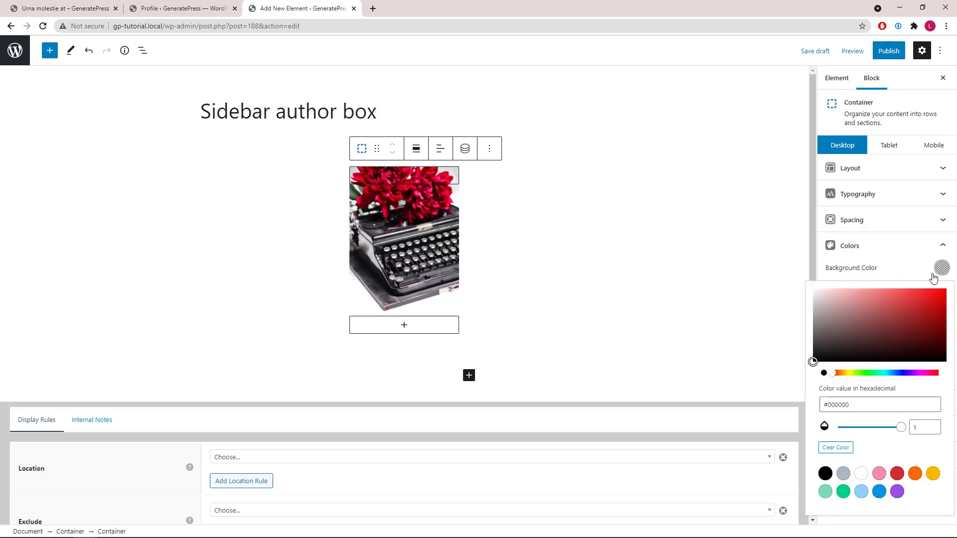
left_click(826, 473)
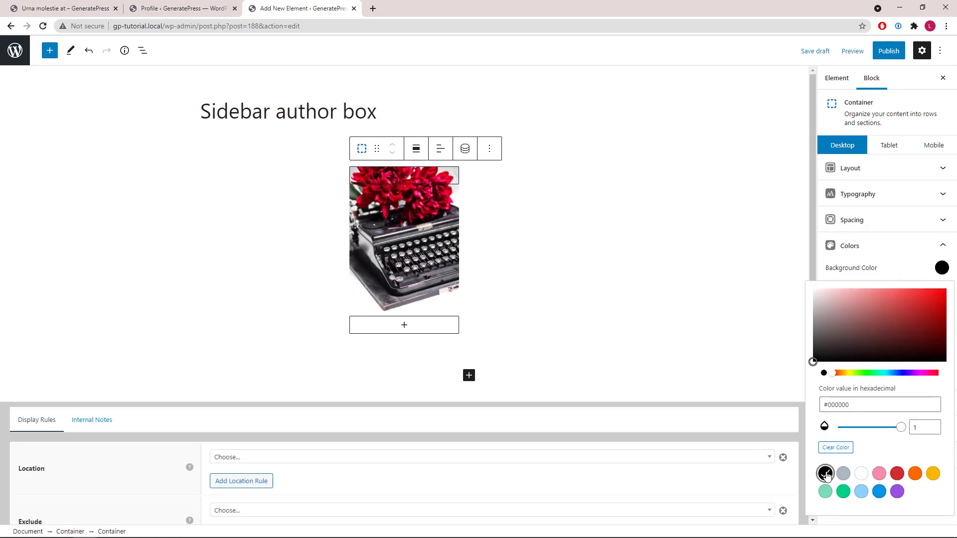
left_click(942, 249)
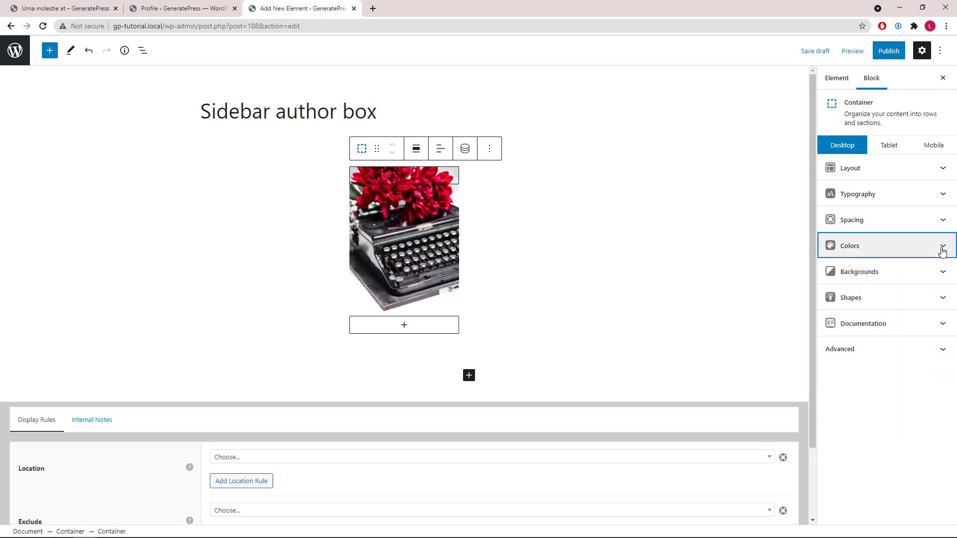
- Set the background image opacity to 0.7 and its position to 10% center
left_click(943, 274)
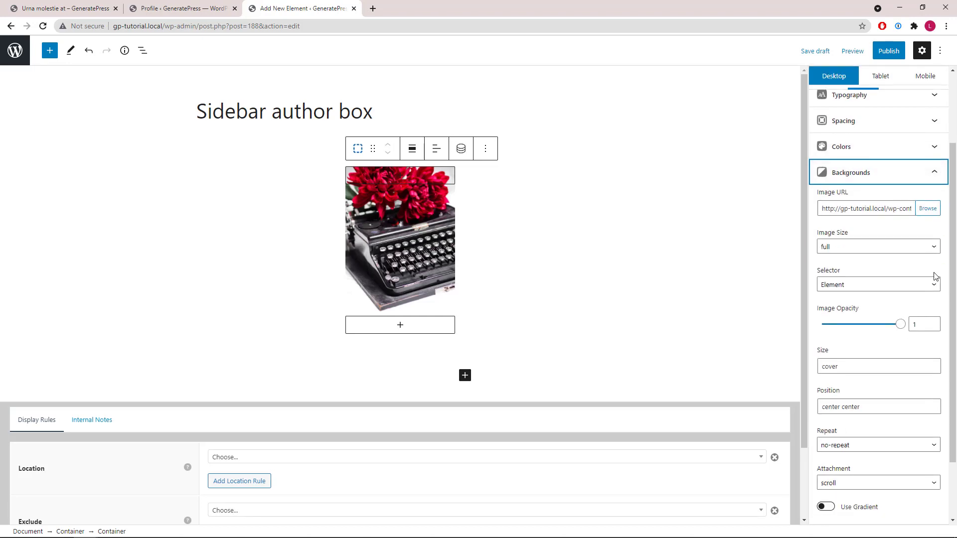
double_click(917, 325)
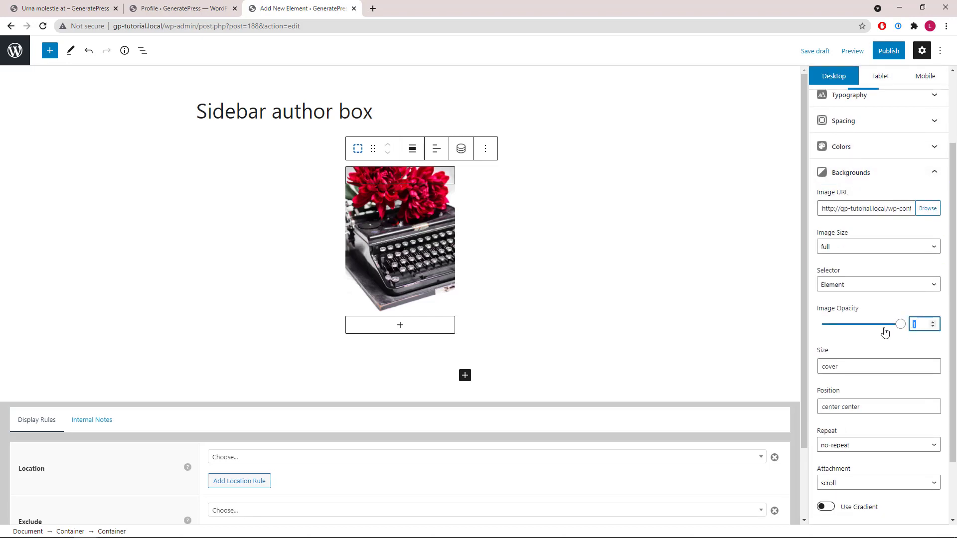
type("0.7")
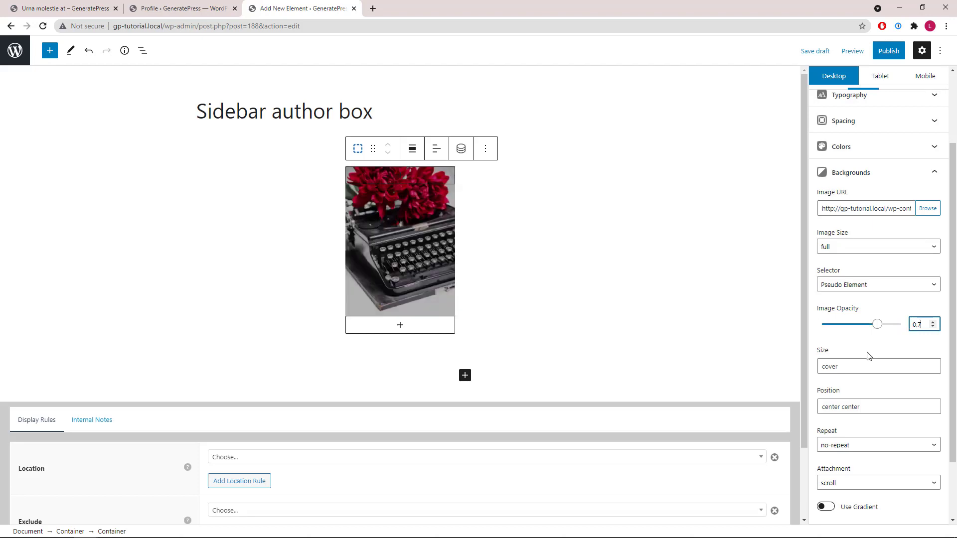
scroll(870, 359, "down", 1)
left_click_drag(881, 361, 743, 375)
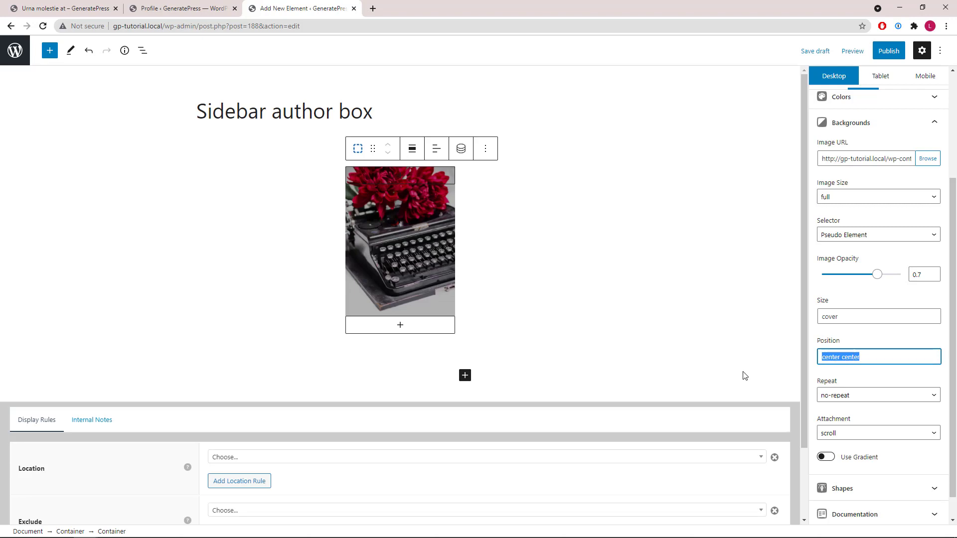
left_click(819, 360)
left_click_drag(840, 358, 794, 366)
type("10%")
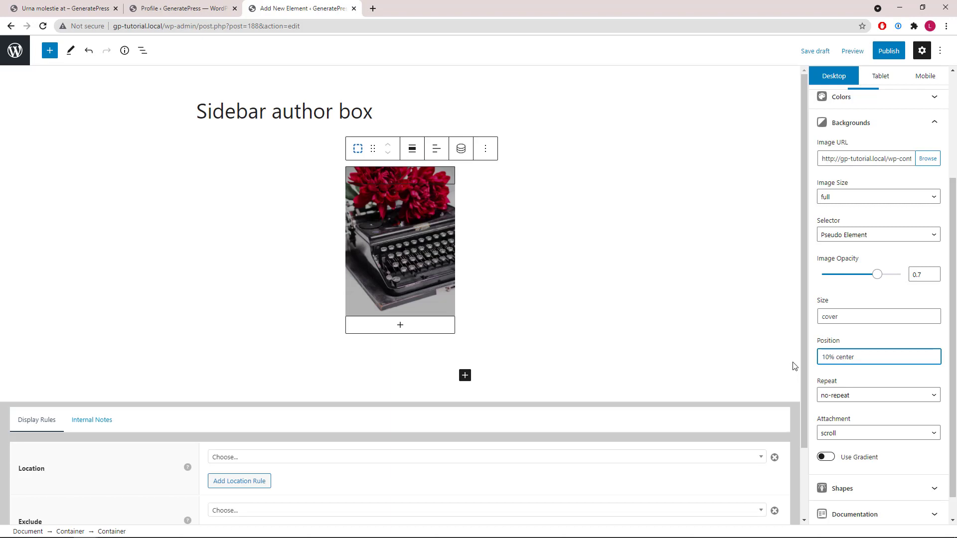
left_click(934, 125)
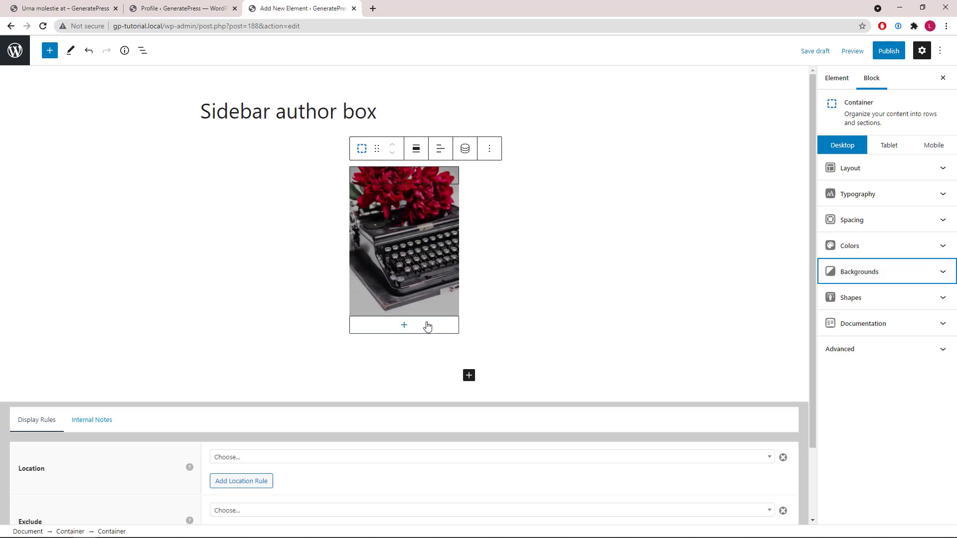
- Insert another container inside the outer container, below the header image, and check the nesting
left_click(407, 329)
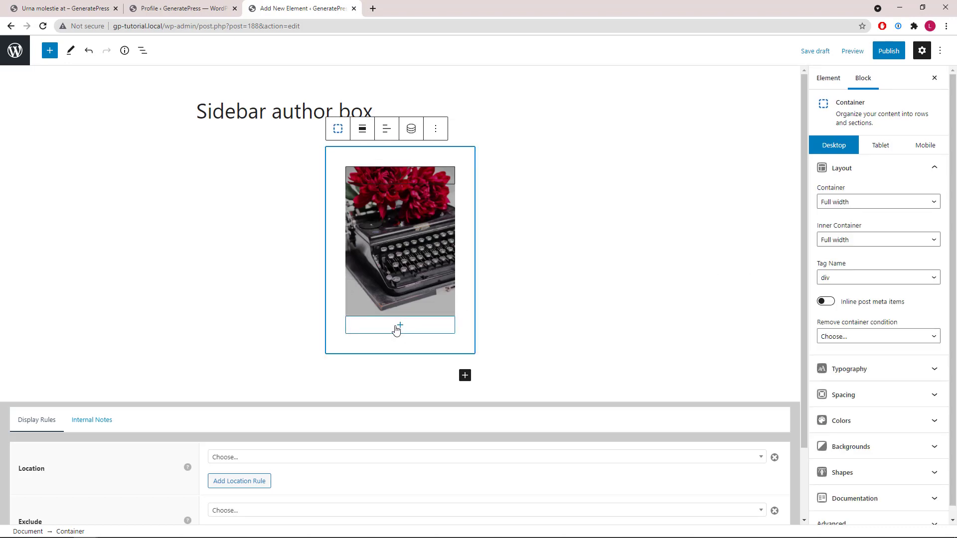
left_click(396, 328)
left_click(347, 408)
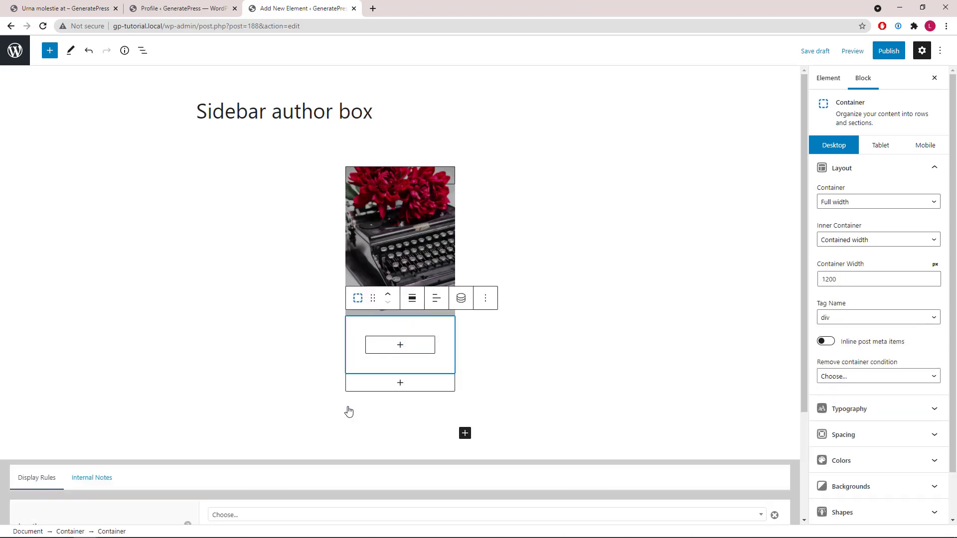
left_click(142, 51)
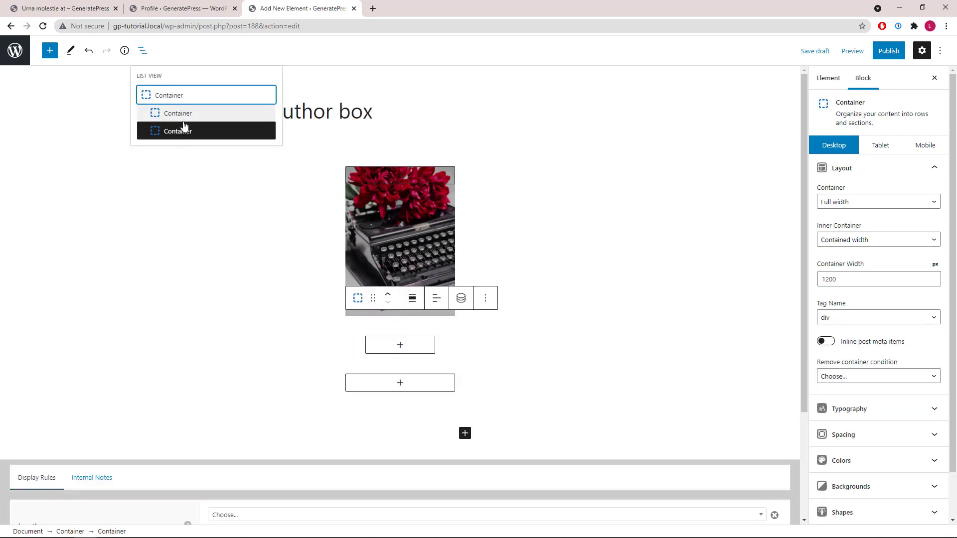
left_click(143, 50)
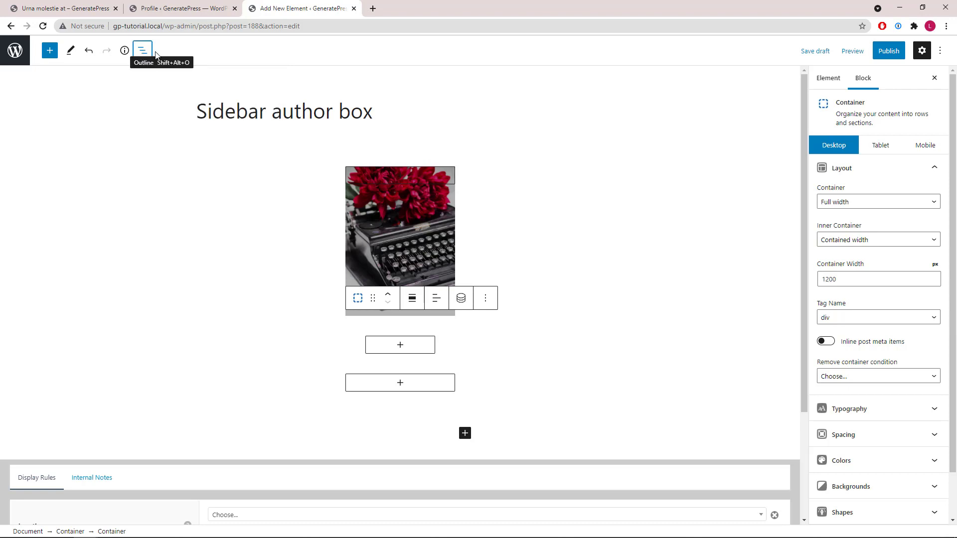
left_click(907, 169)
- Set the new container's padding to 0 top and 30 right, bottom and left
left_click(896, 217)
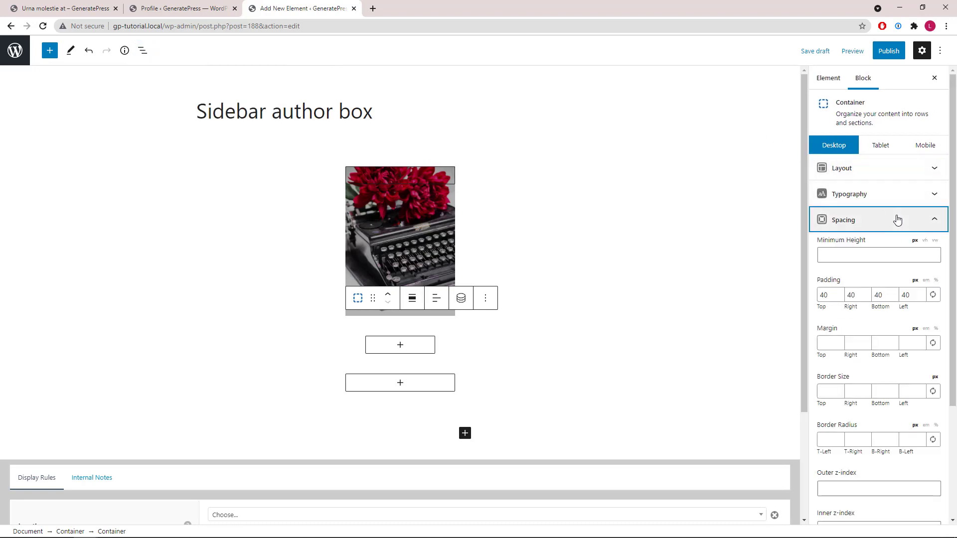
left_click(824, 271)
double_click(824, 271)
key("BackSpace")
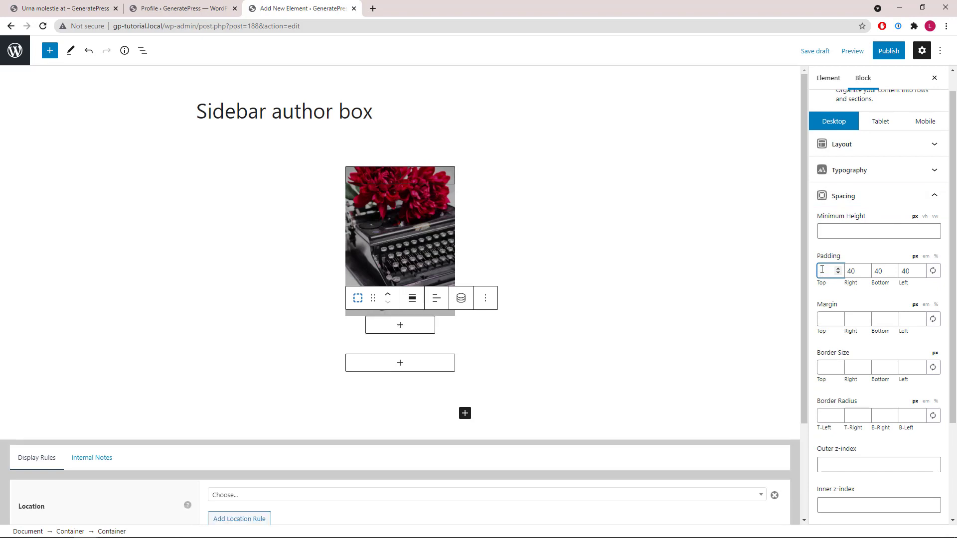
type("0")
double_click(850, 272)
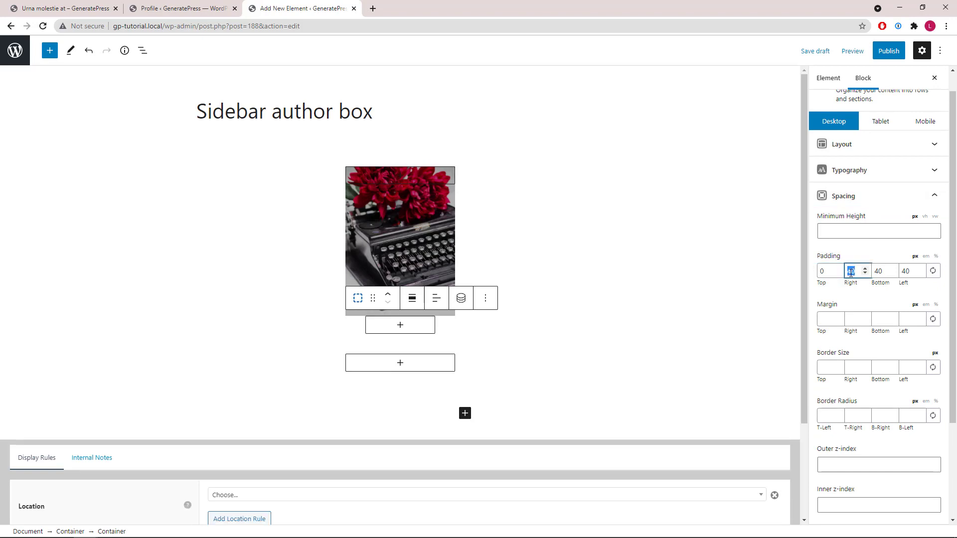
type("30")
key("Tab")
type("30")
key("Tab")
type("30")
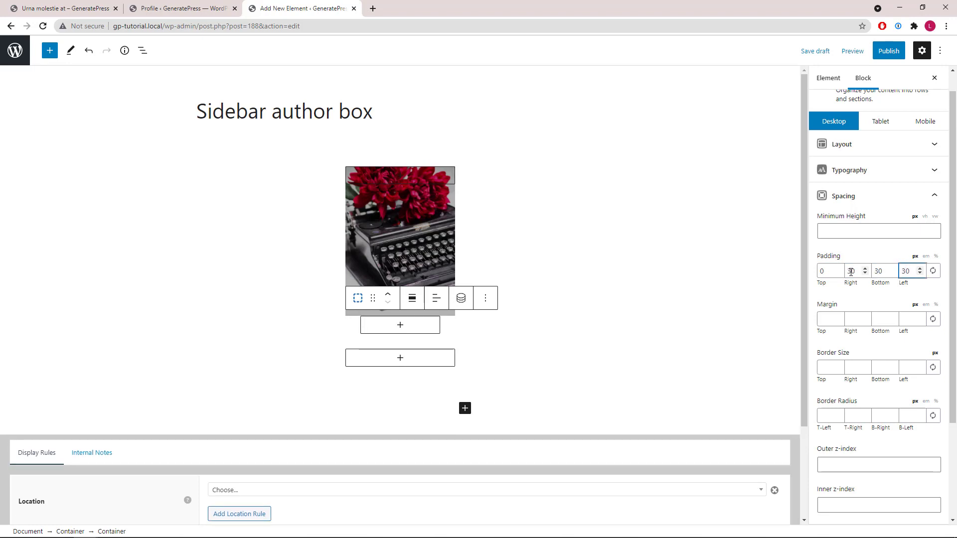
left_click(934, 195)
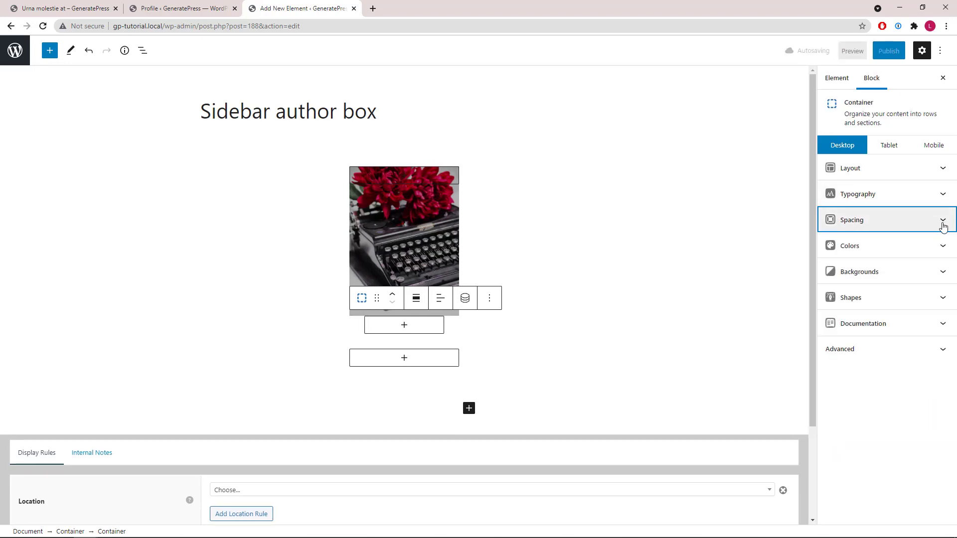
- Nest a Container inside the padded container below the header image, verifying it in List View
left_click(400, 330)
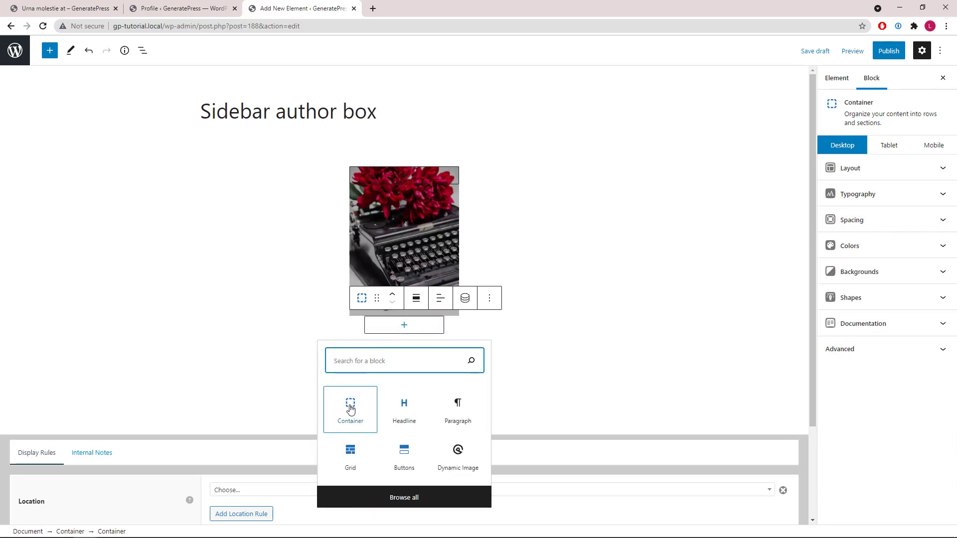
left_click(350, 409)
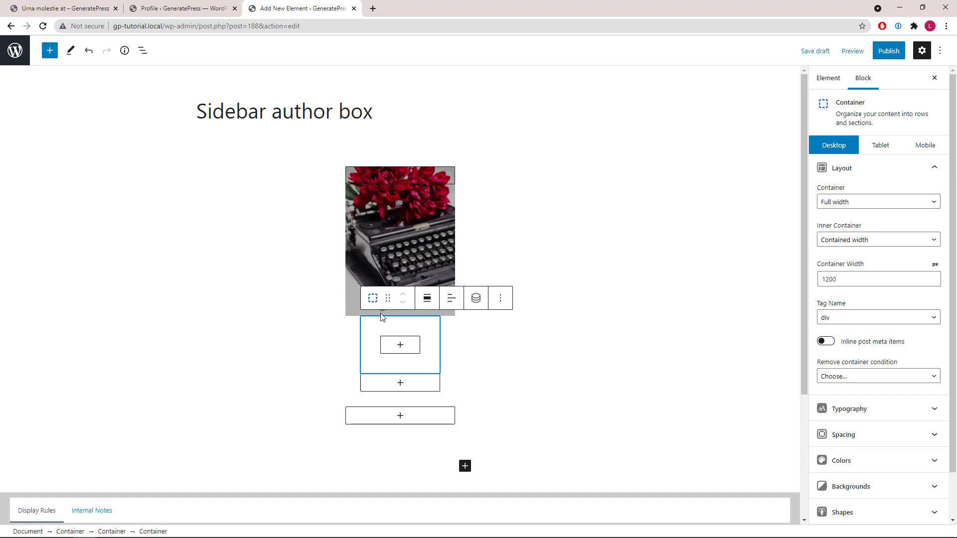
left_click(143, 55)
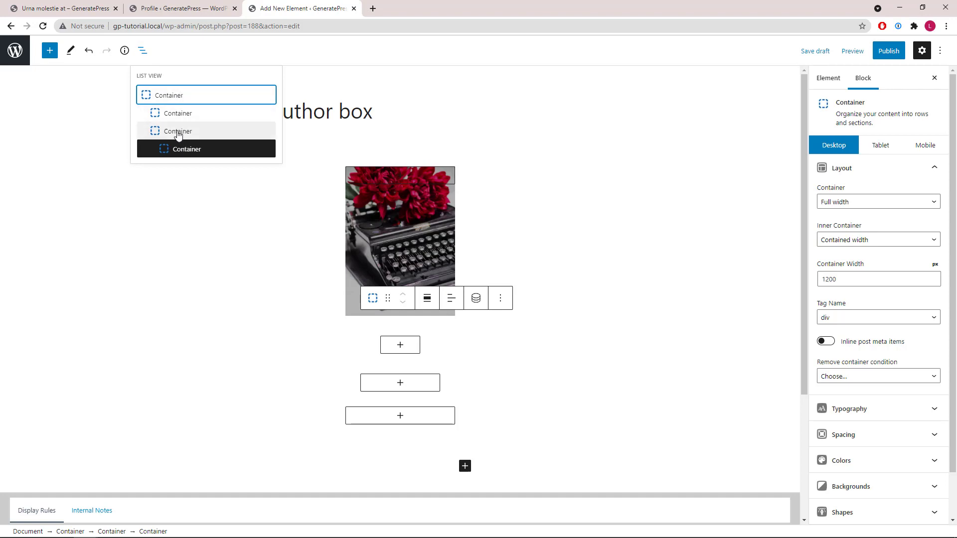
left_click(142, 51)
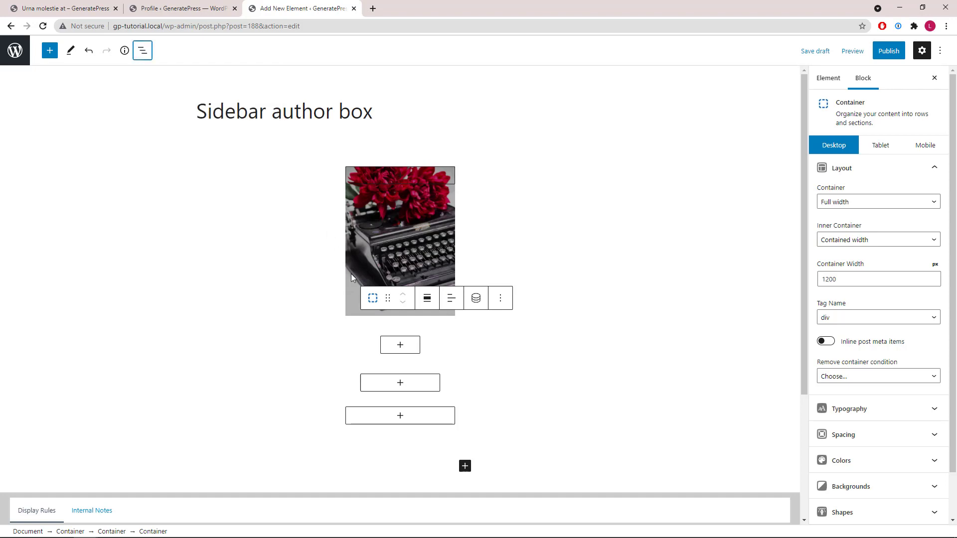
left_click(399, 345)
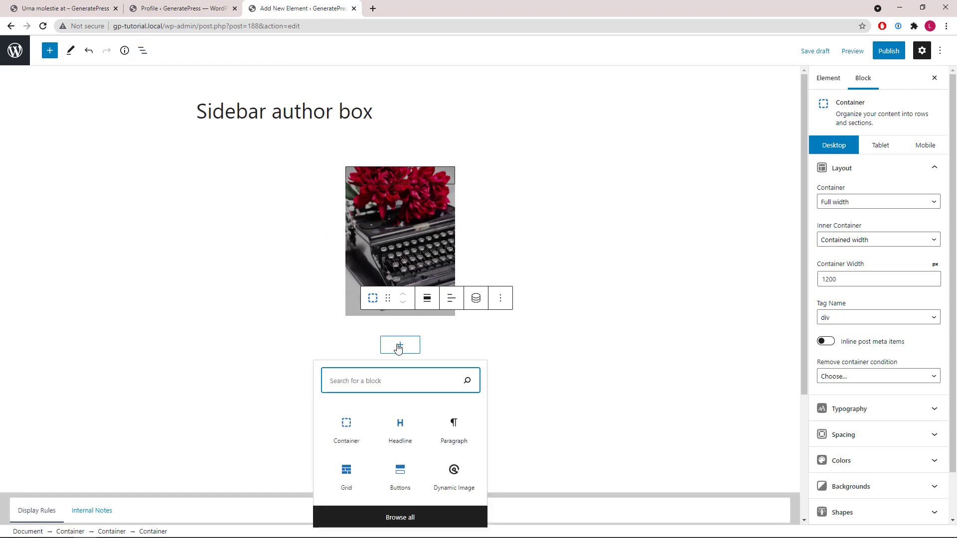
- Add a Dynamic Image showing the Author avatar at image size 100, made rounded
left_click(453, 471)
left_click(408, 411)
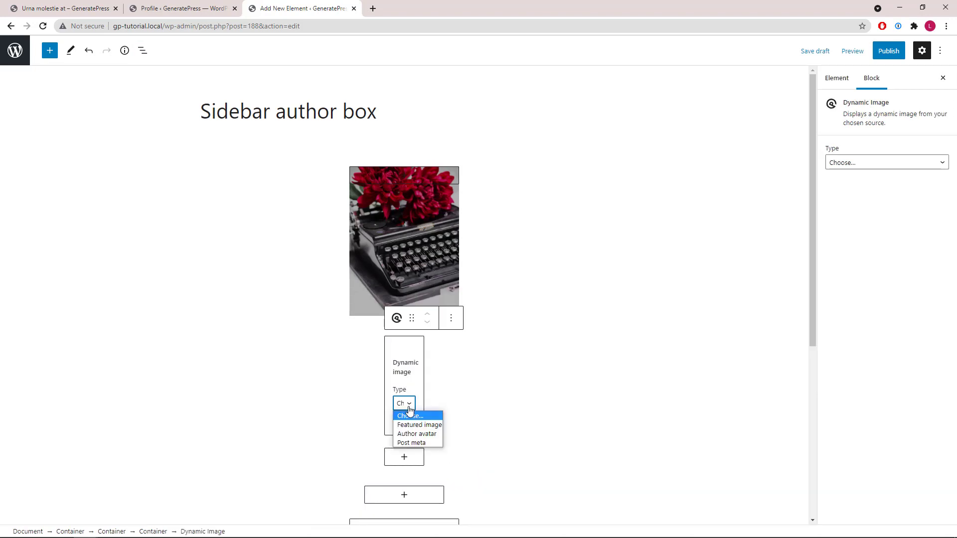
left_click(408, 435)
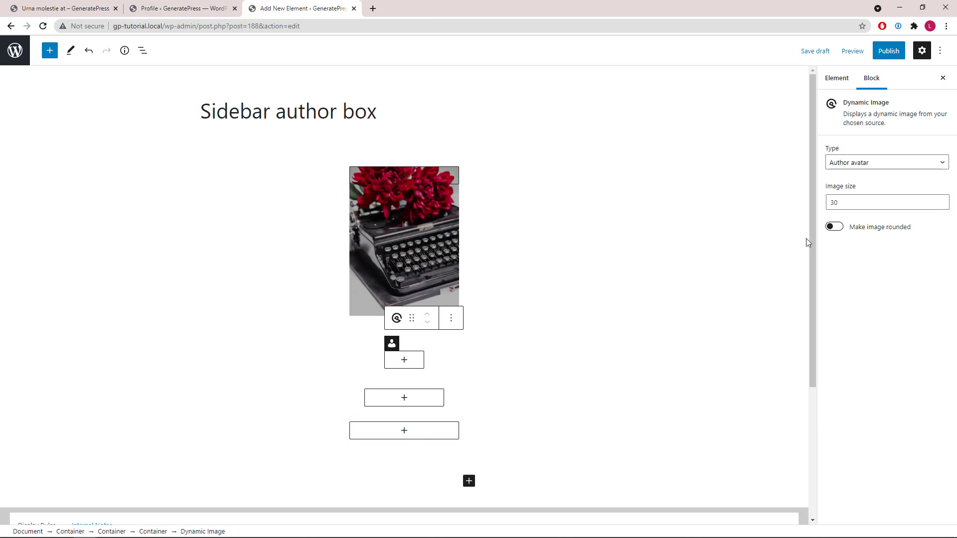
left_click_drag(847, 203, 805, 201)
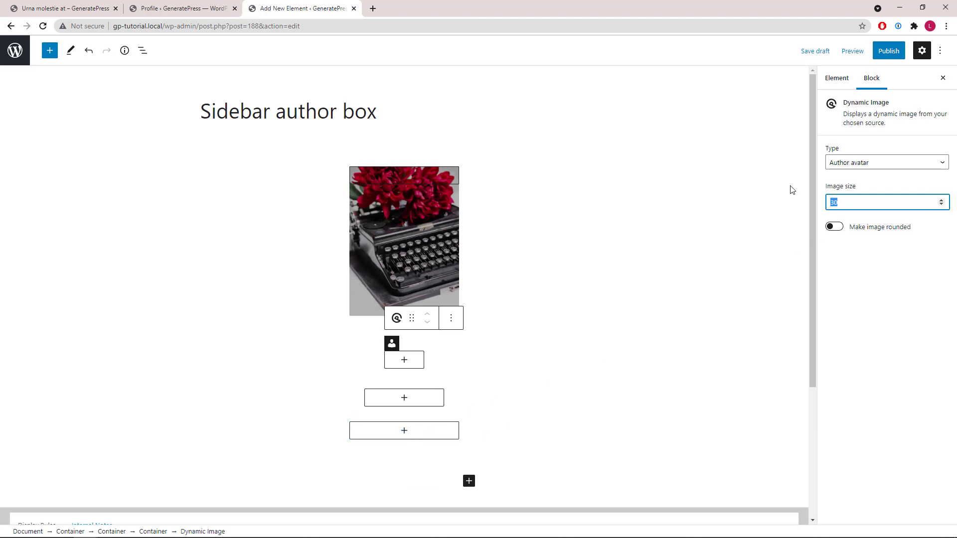
type("100")
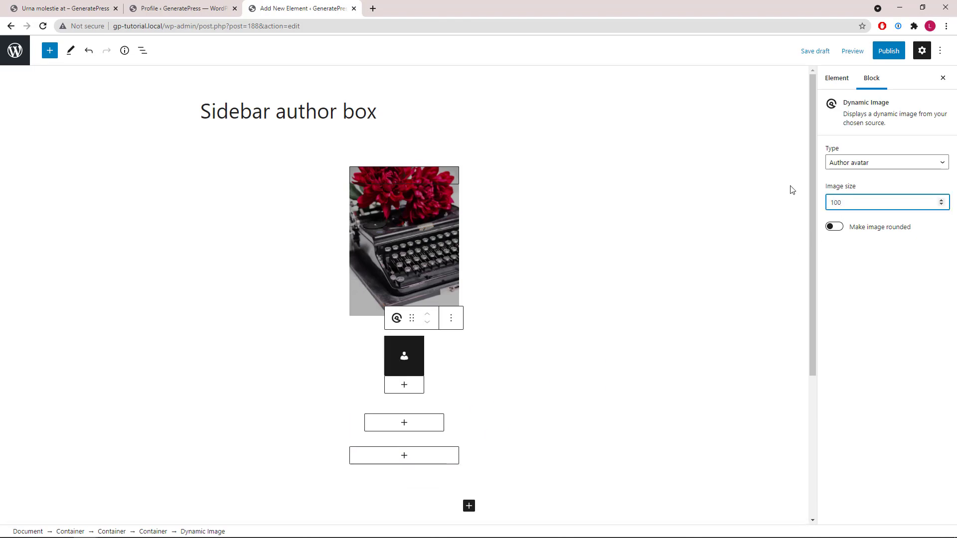
left_click(834, 228)
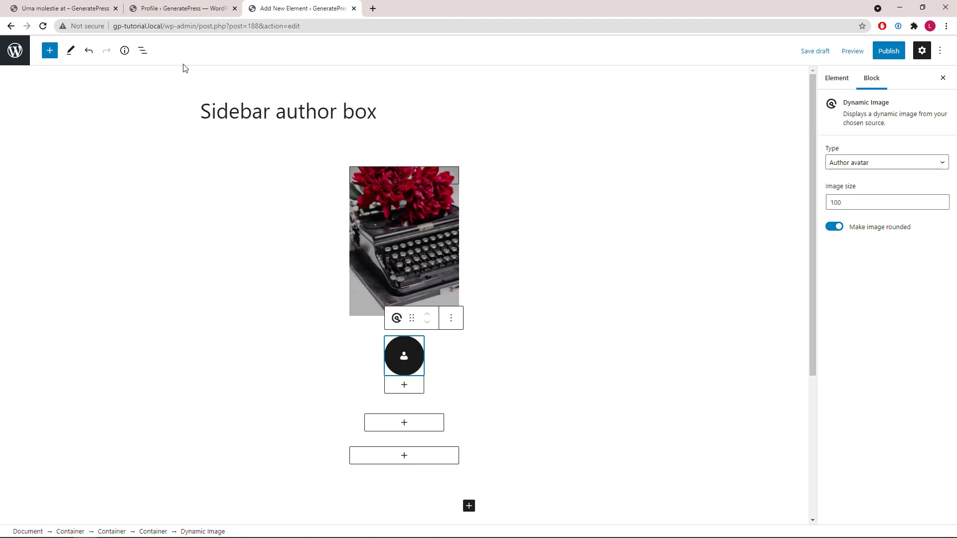
left_click(144, 53)
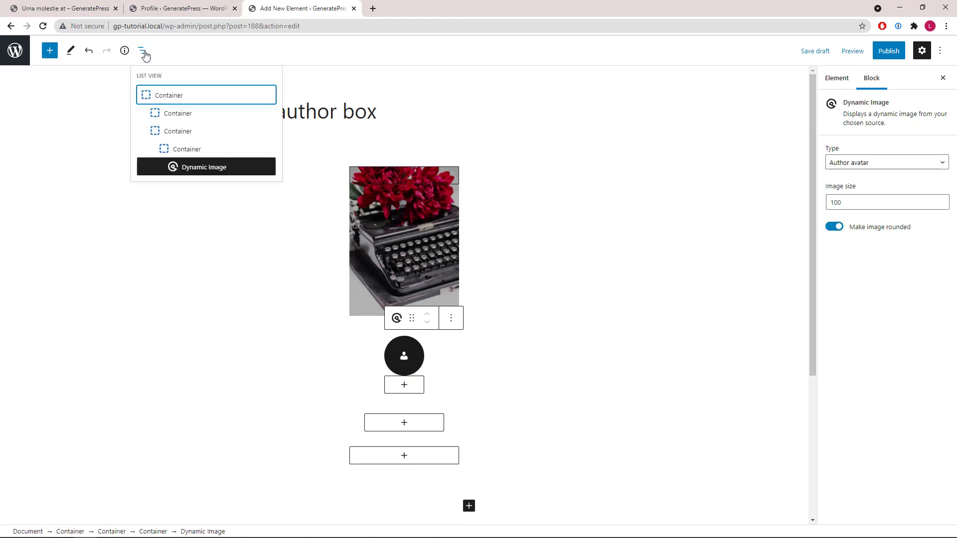
- Make the avatar's container Contained width at 100
left_click(182, 149)
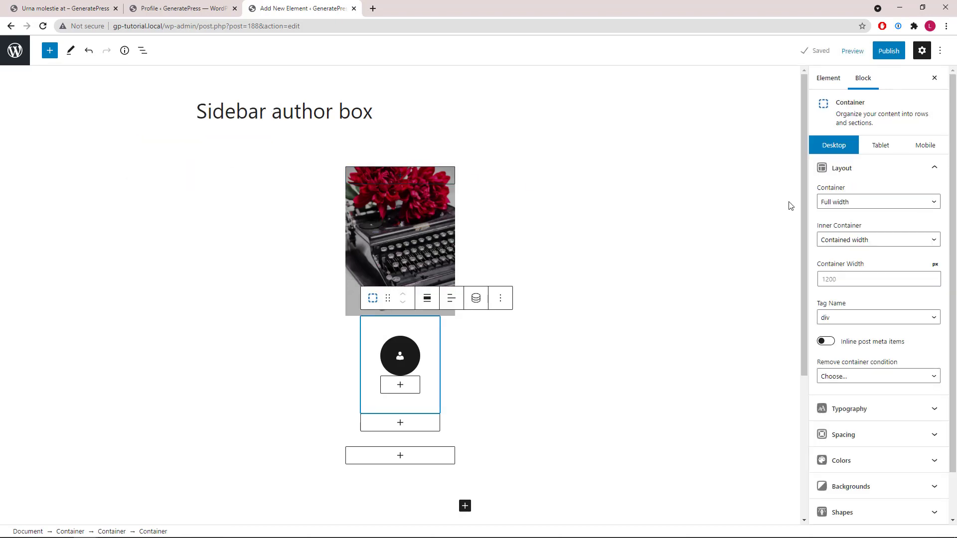
left_click(842, 202)
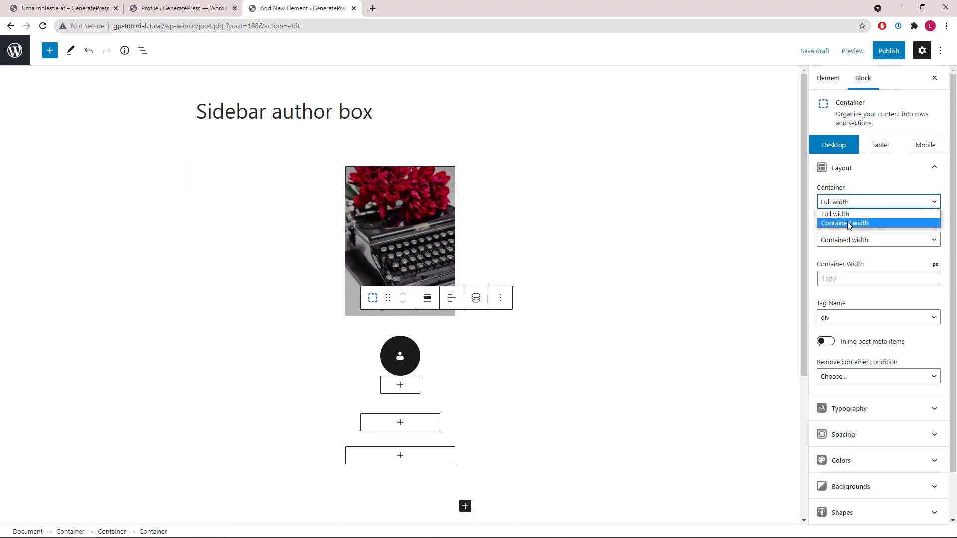
left_click(848, 225)
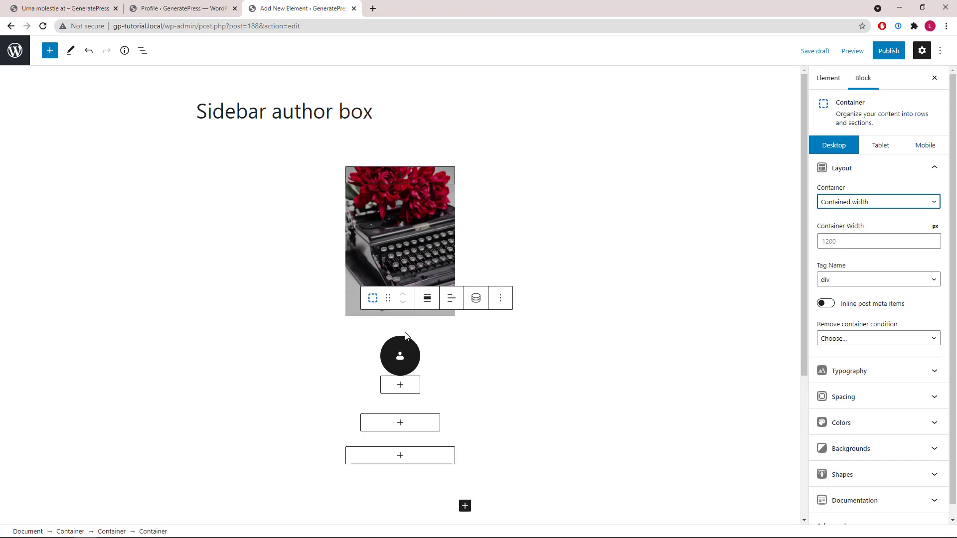
left_click(850, 241)
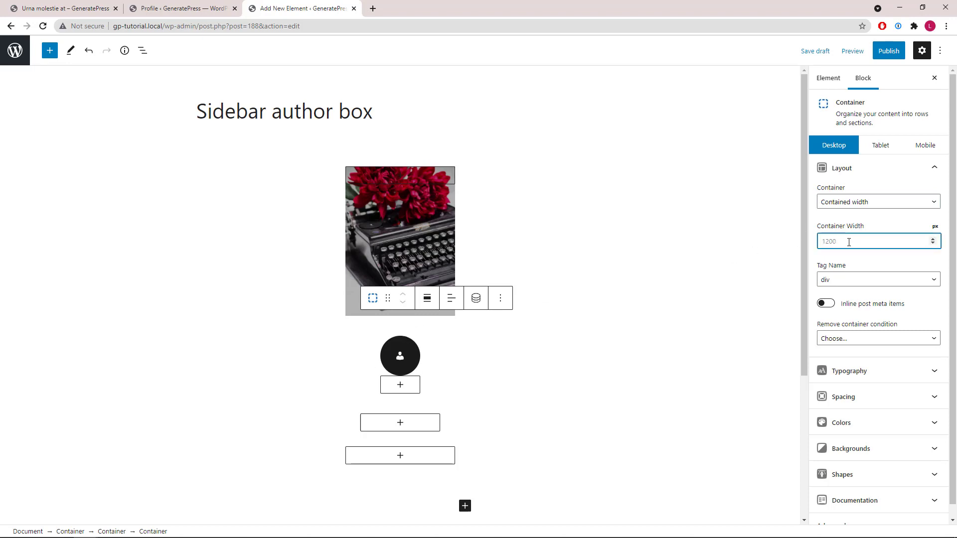
type("100")
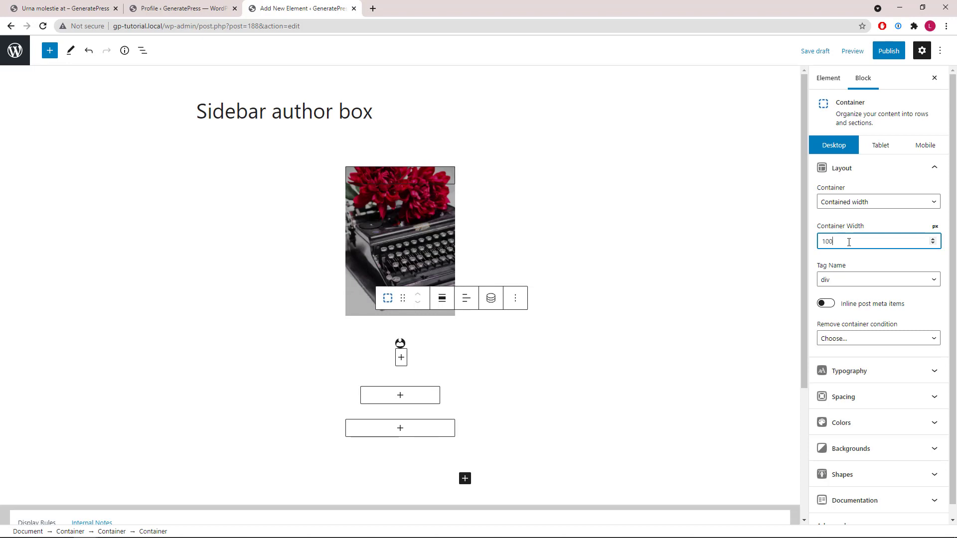
left_click(933, 170)
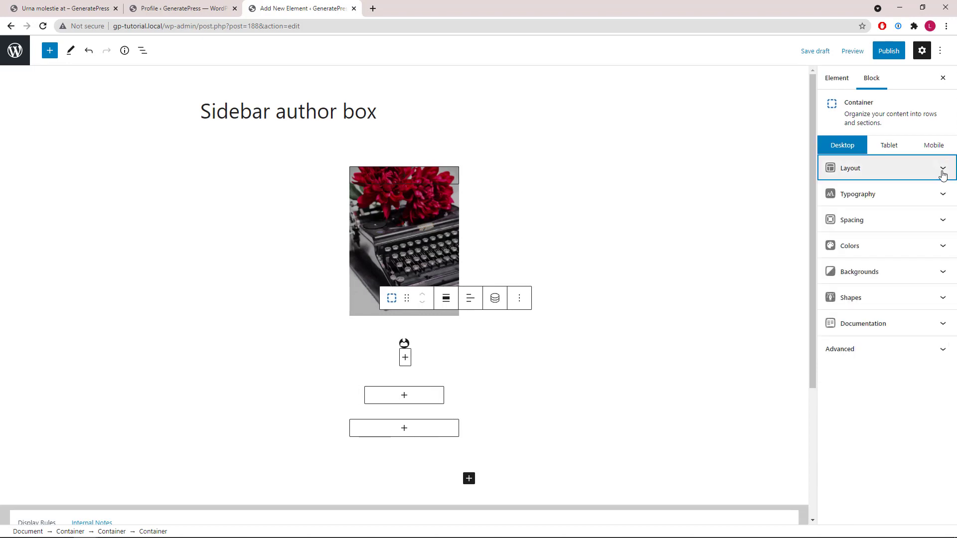
- Set the avatar container's padding to 0 on all four sides
left_click(942, 225)
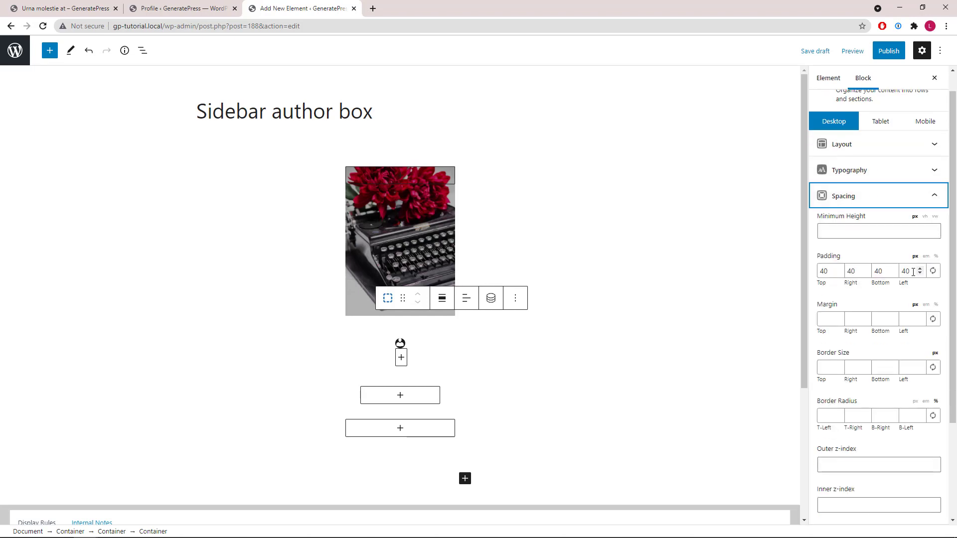
double_click(912, 272)
type("0")
double_click(878, 271)
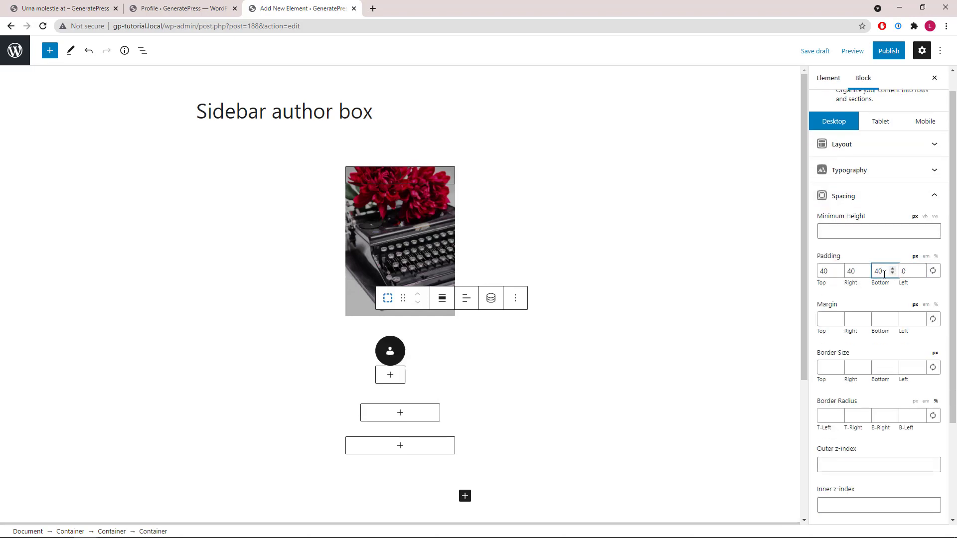
key("BackSpace")
type("0")
double_click(858, 271)
type("0")
double_click(823, 271)
key("BackSpace")
type("0")
- Give the avatar container a 5 px border and a border radius of 50 on all sides
left_click(915, 364)
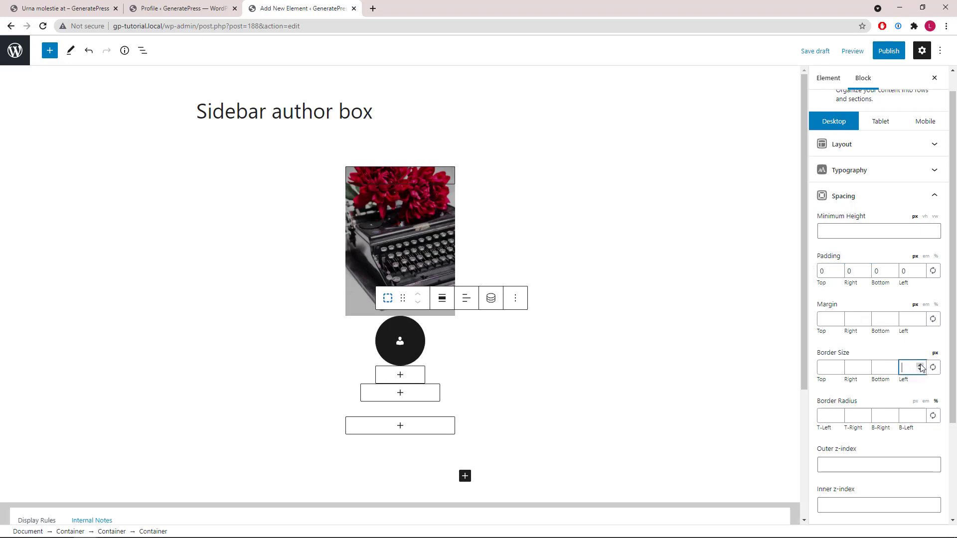
left_click(919, 366)
left_click(920, 366)
left_click(920, 365)
left_click(920, 366)
left_click(920, 366)
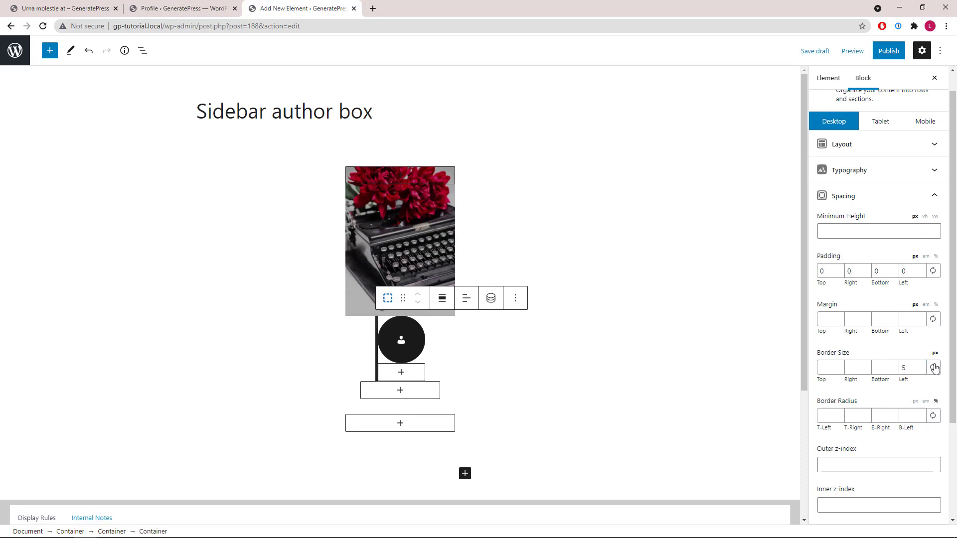
left_click(932, 367)
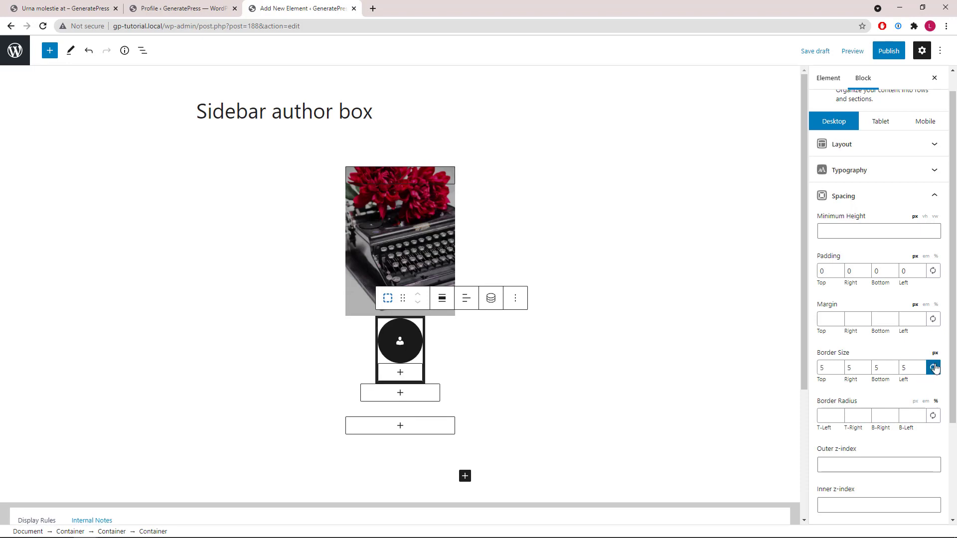
left_click(911, 416)
left_click(921, 417)
type("50")
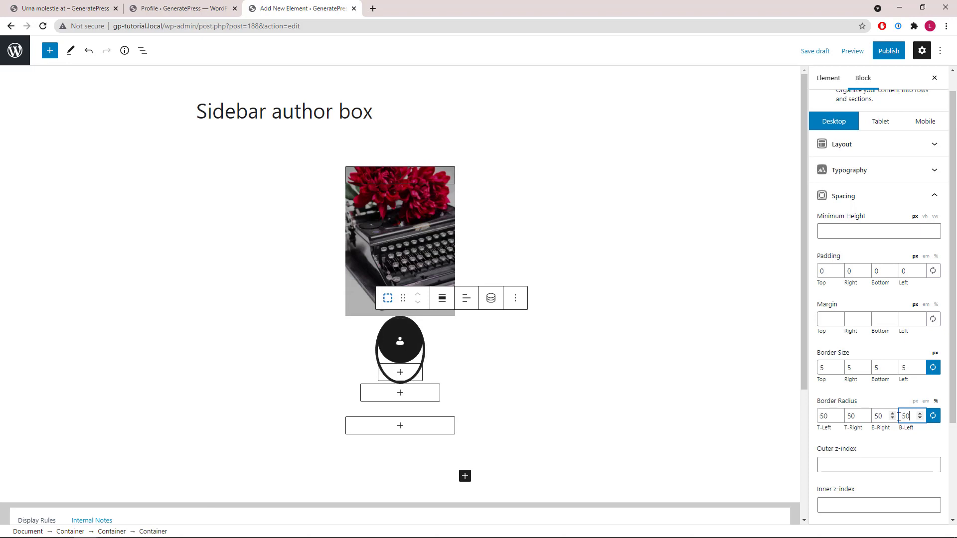
left_click(933, 202)
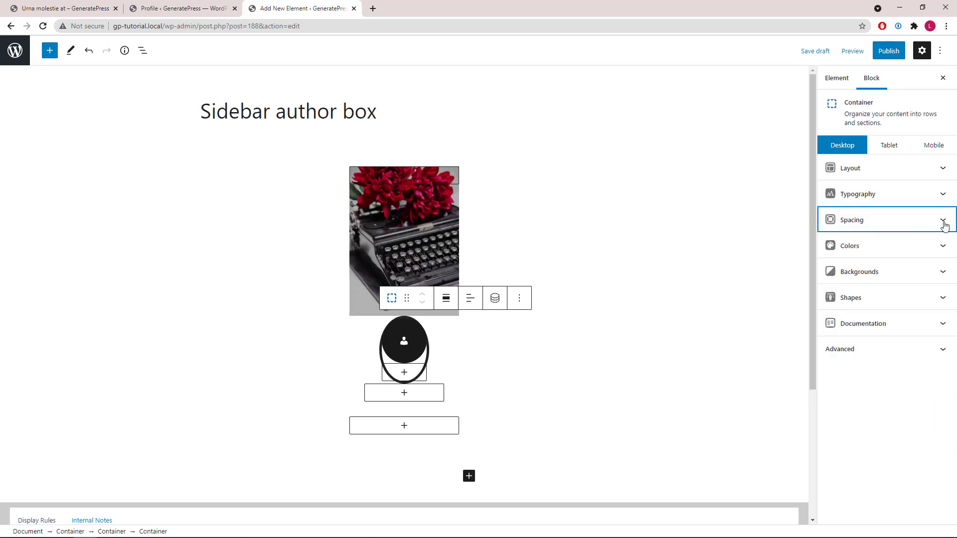
- Set the avatar container's border colour to dark red #a02323
left_click(942, 247)
left_click(940, 370)
left_click(826, 247)
triple_click(826, 247)
right_click(832, 248)
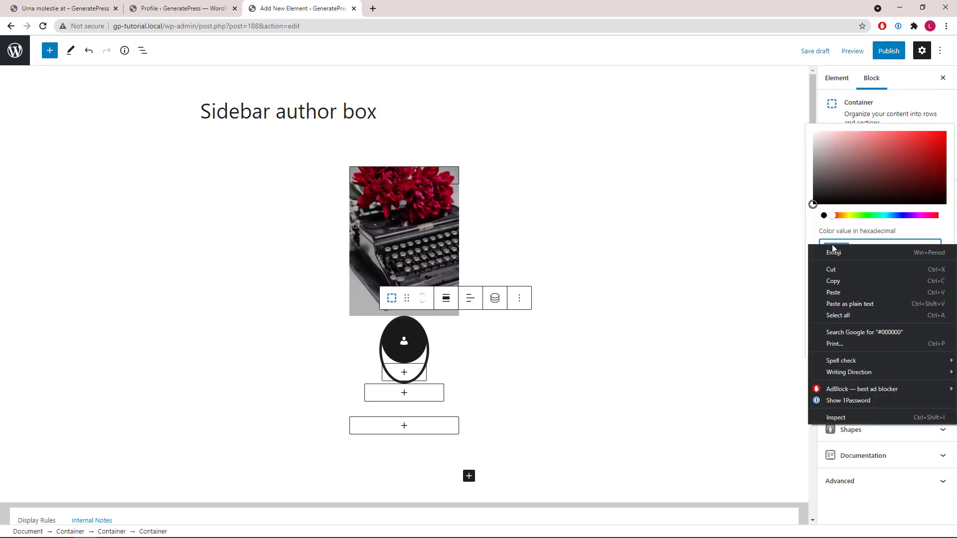
left_click(837, 296)
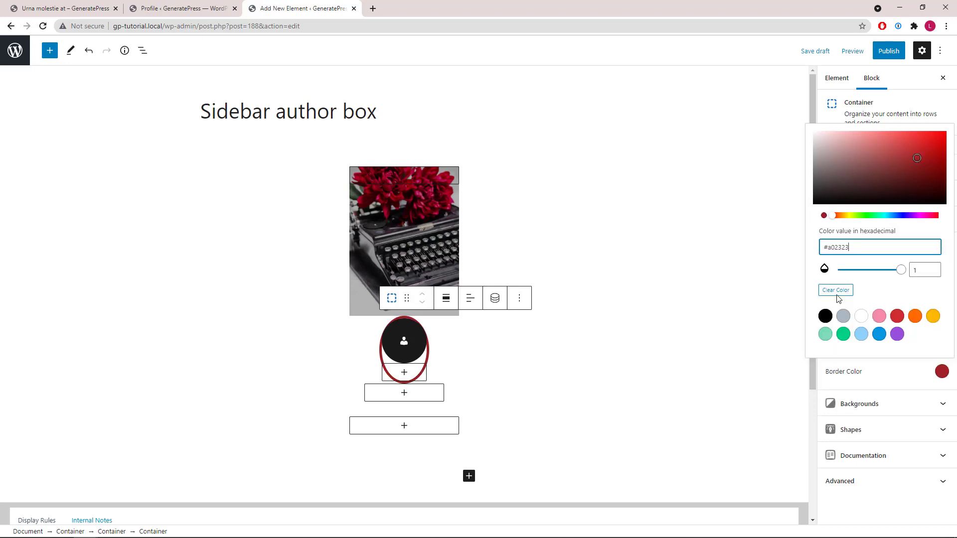
left_click(942, 372)
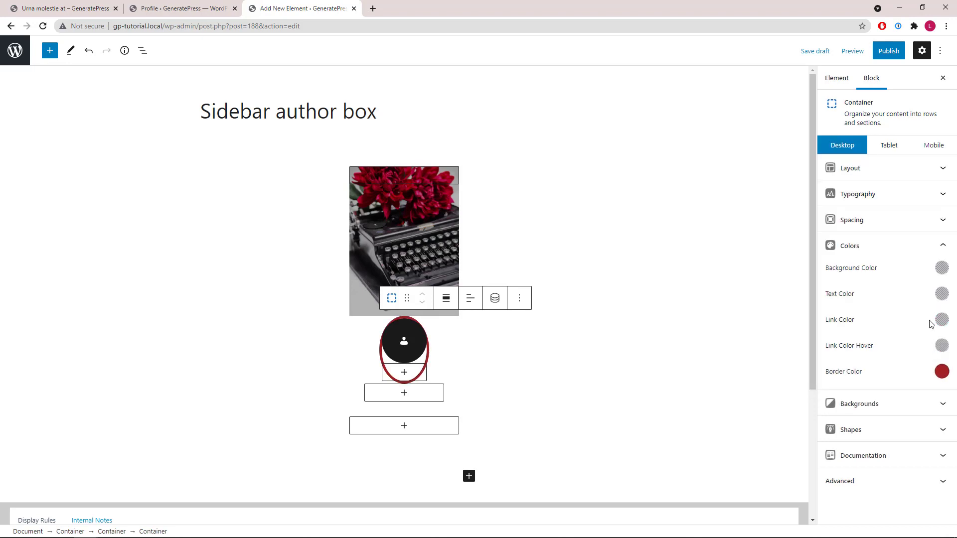
left_click(943, 249)
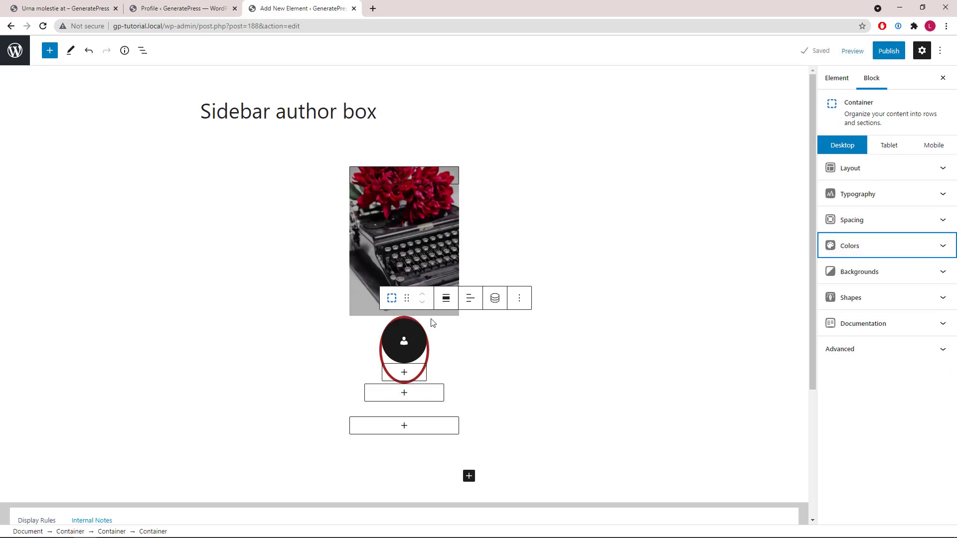
- Deselect the current block and show the List View of the author box's nested blocks
left_click(278, 302)
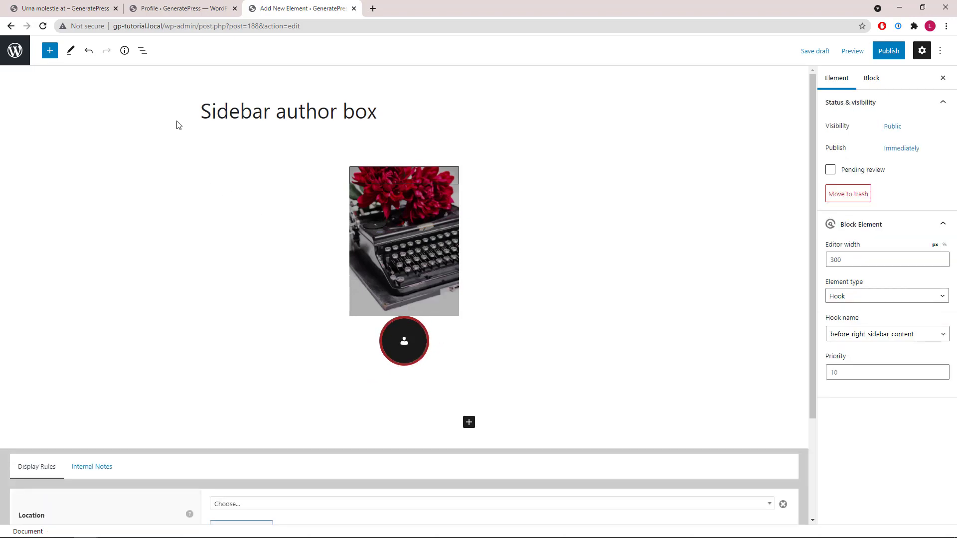
left_click(143, 55)
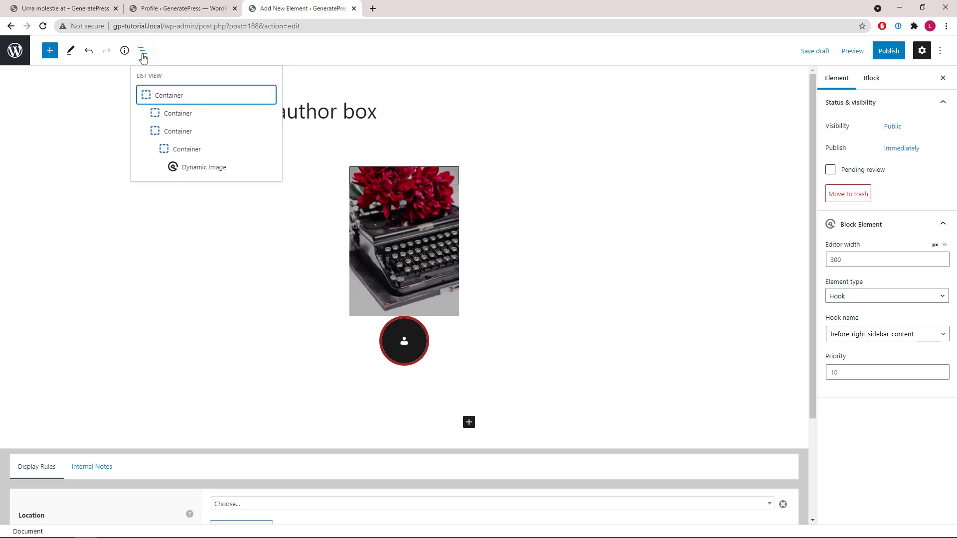
- Set the second Container's bottom margin to -50 so the avatar overlaps the header image
left_click(183, 114)
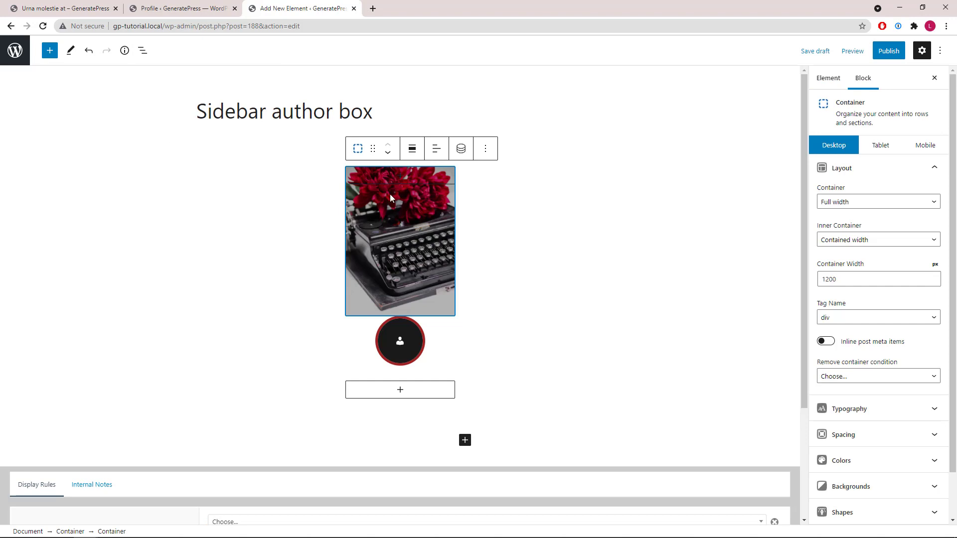
left_click(922, 168)
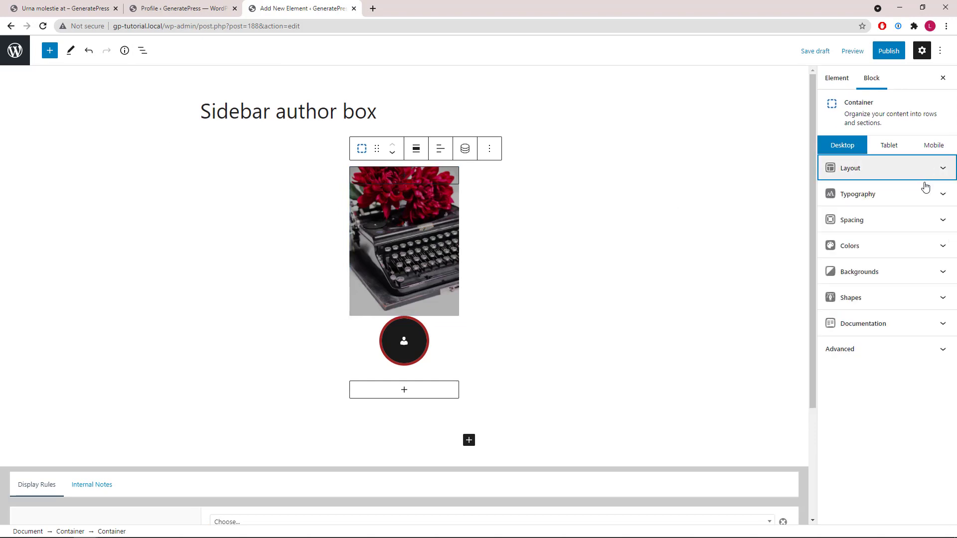
left_click(924, 217)
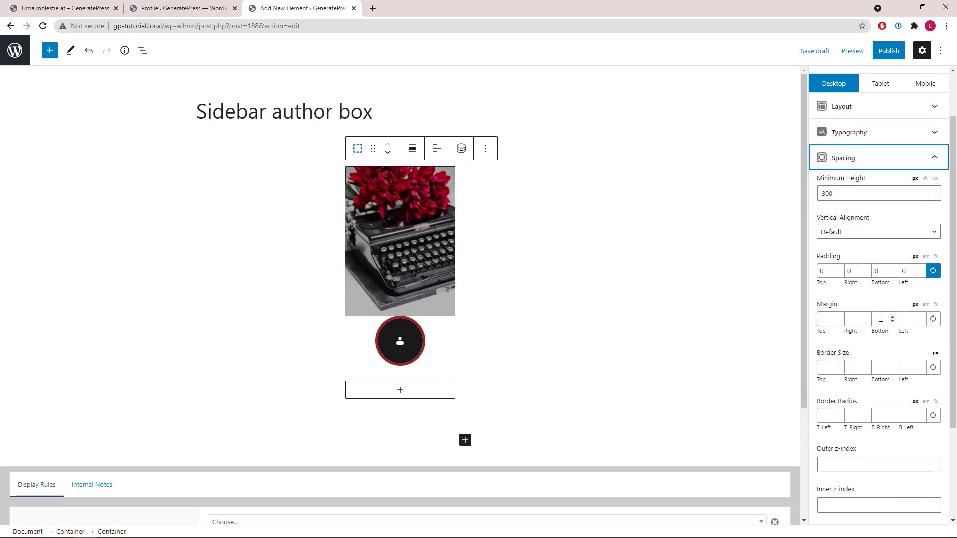
left_click(880, 318)
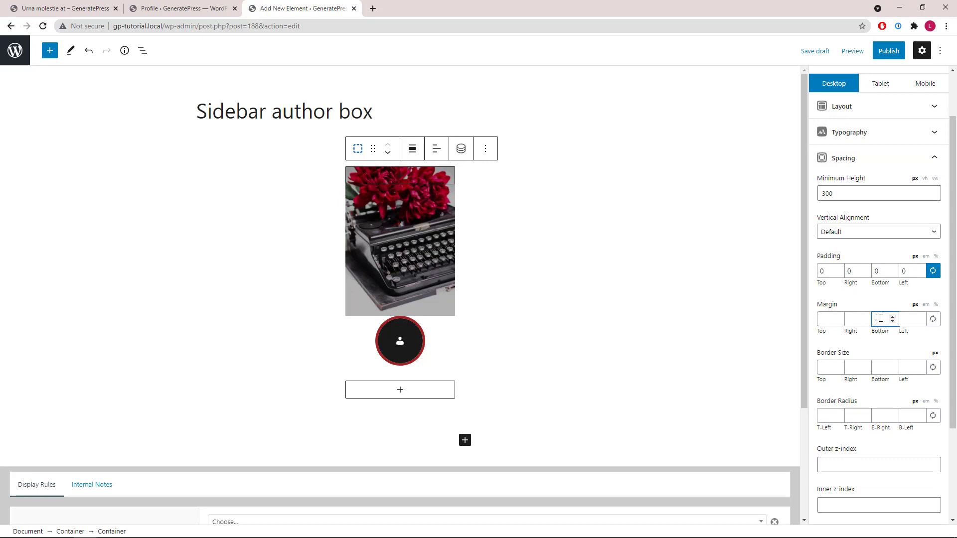
type("-50")
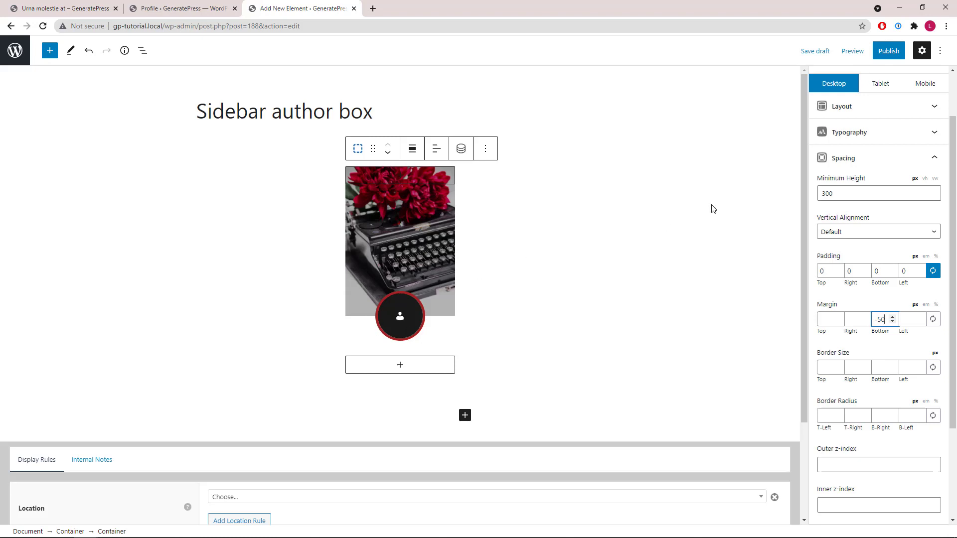
left_click(931, 158)
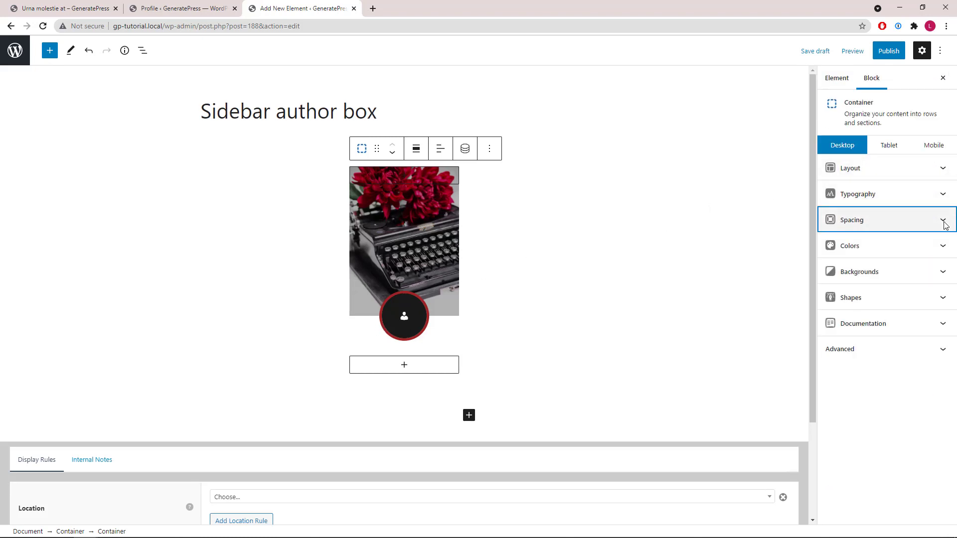
- Insert a Headline block inside the avatar container, below the avatar
left_click(143, 52)
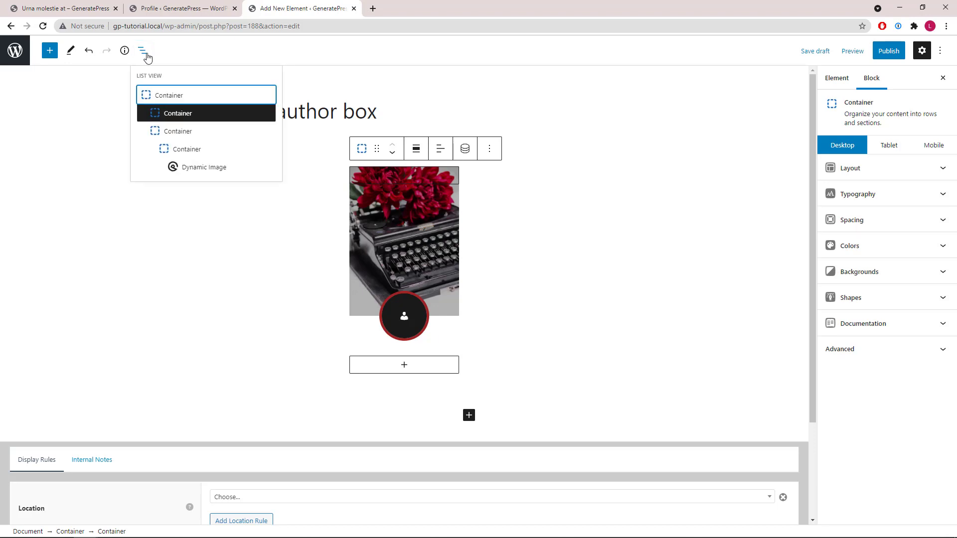
left_click(181, 132)
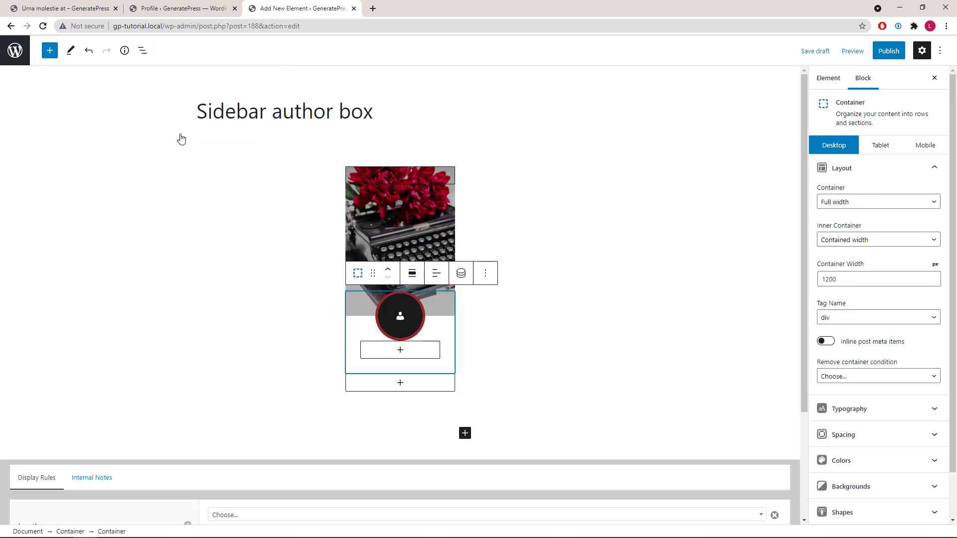
left_click(377, 351)
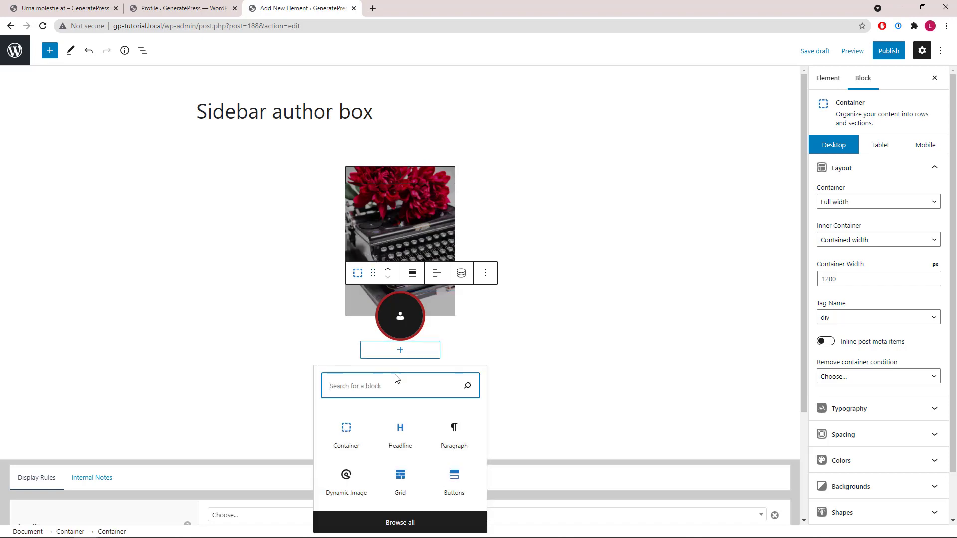
left_click(400, 432)
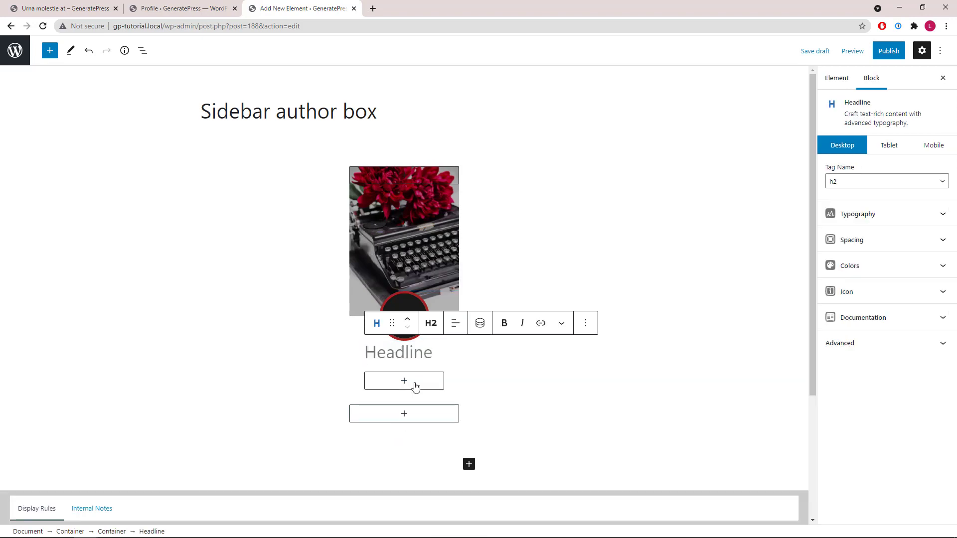
- Make the headline a centred div that dynamically shows the post author name
left_click(431, 323)
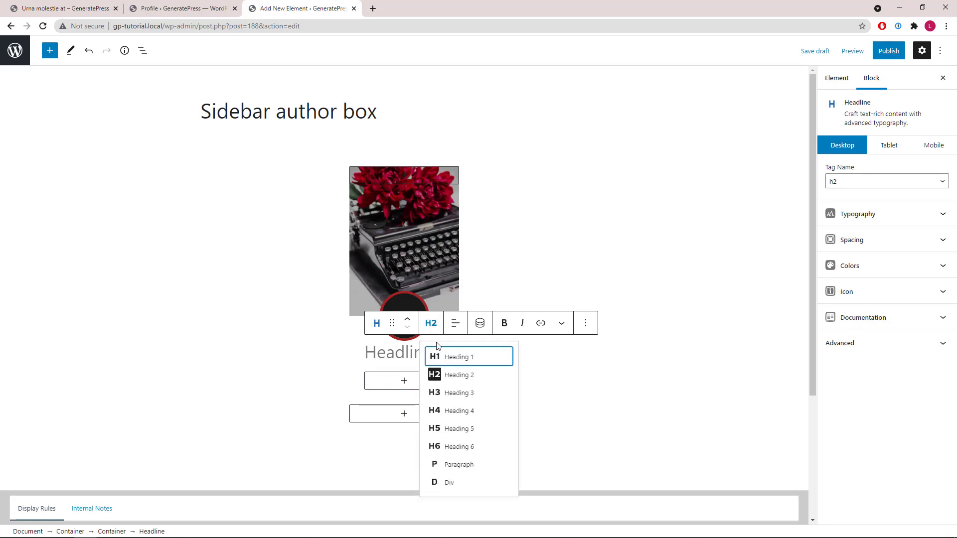
left_click(454, 482)
left_click(455, 323)
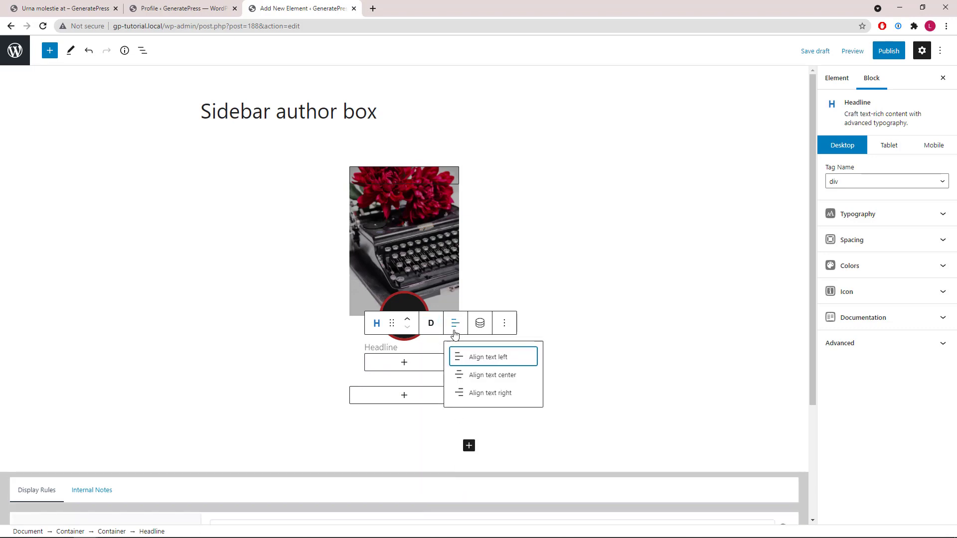
left_click(473, 377)
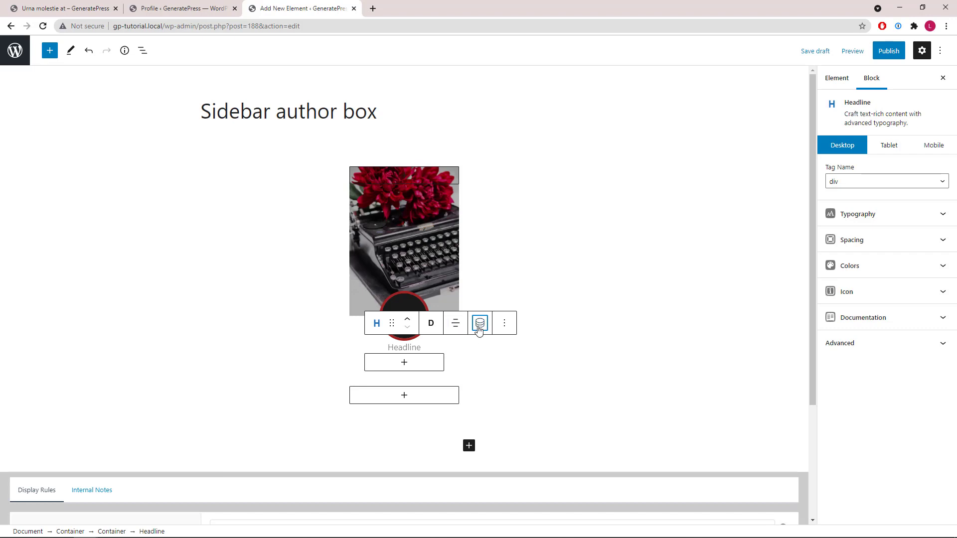
left_click(480, 322)
left_click(497, 368)
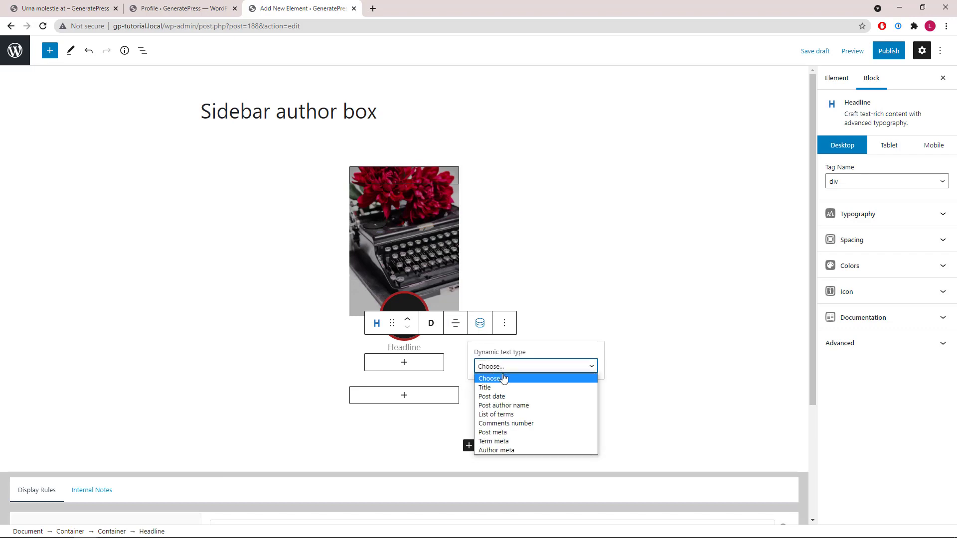
left_click(515, 410)
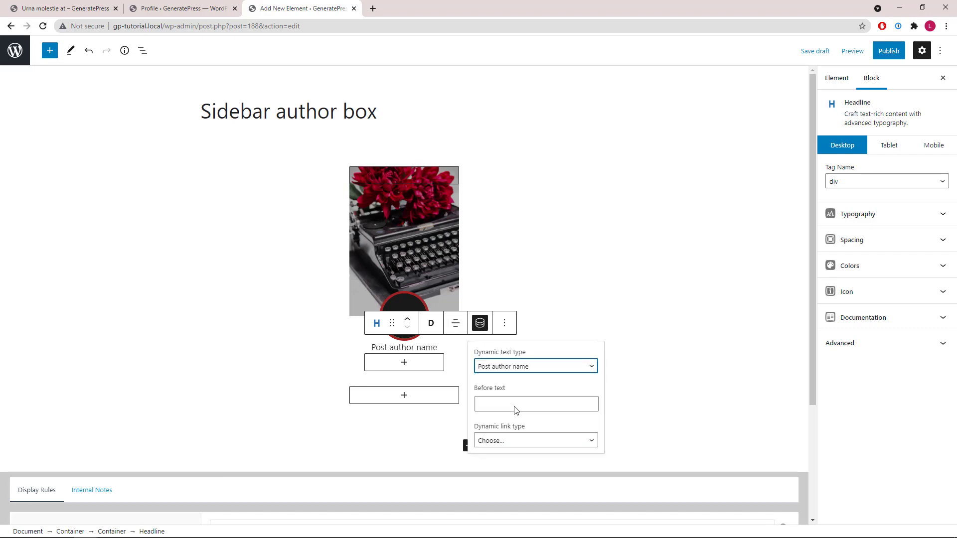
left_click(479, 324)
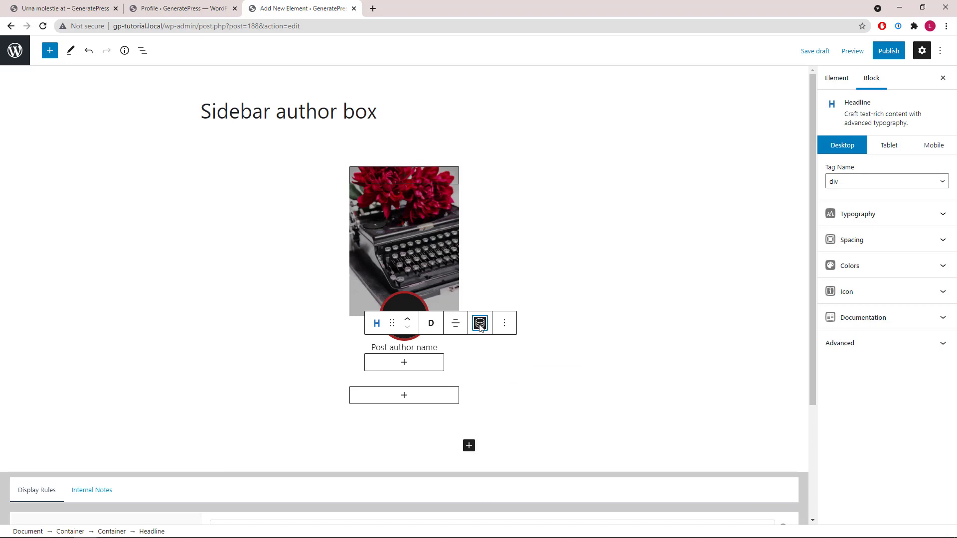
- Set the author name headline's font size to 29 using advanced typography
left_click(143, 52)
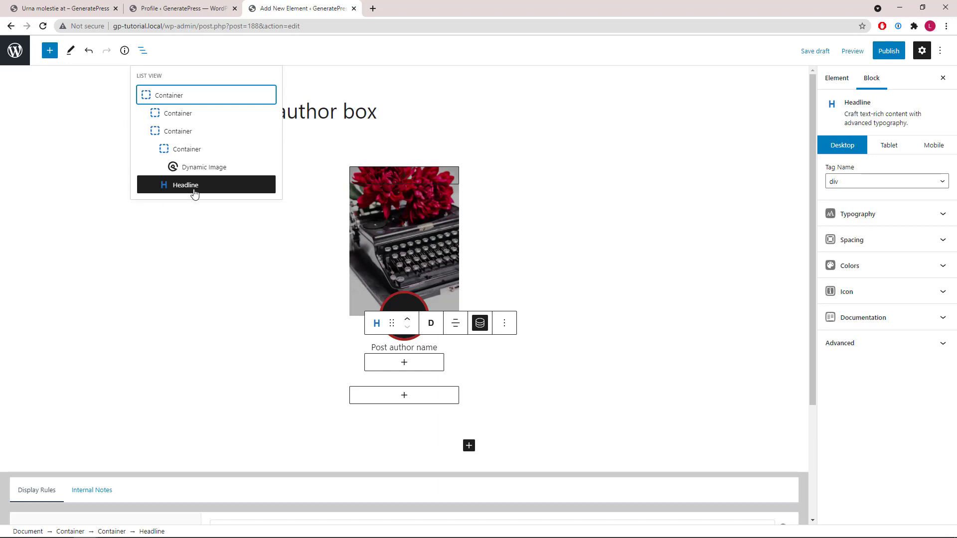
left_click(480, 325)
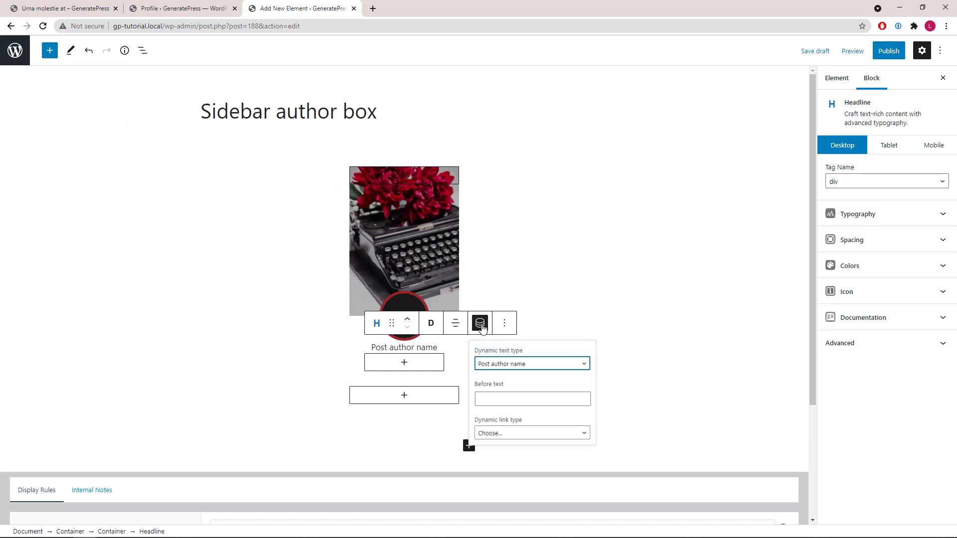
left_click(481, 325)
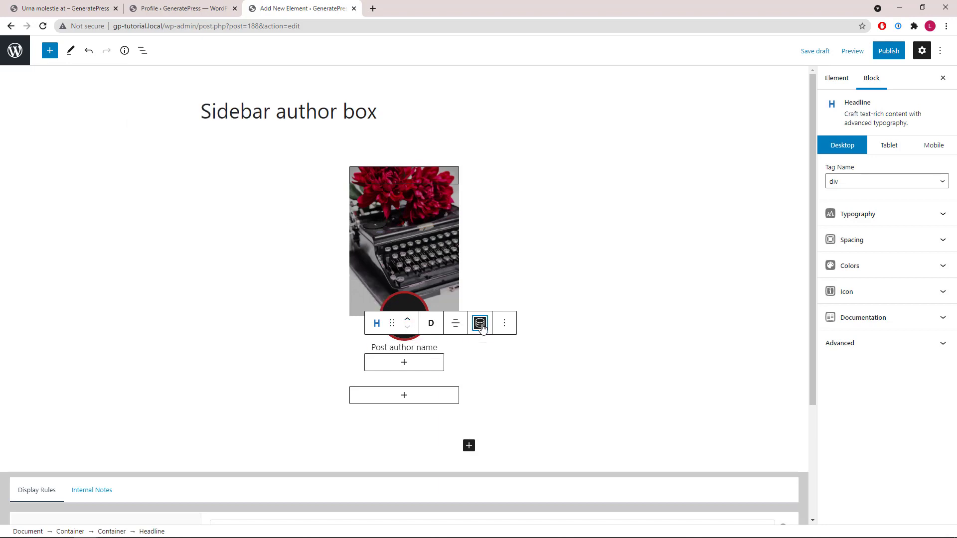
left_click(911, 222)
left_click(832, 276)
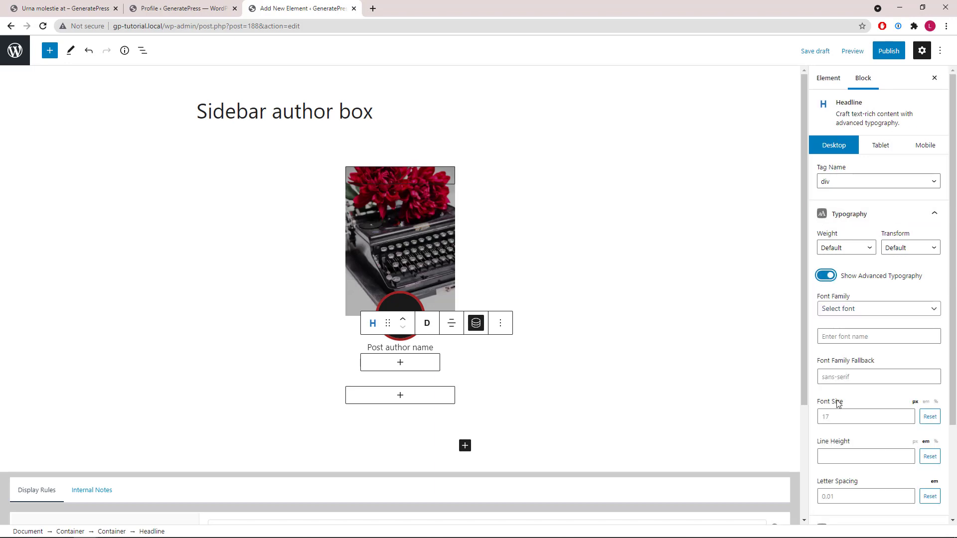
left_click(837, 415)
type("29")
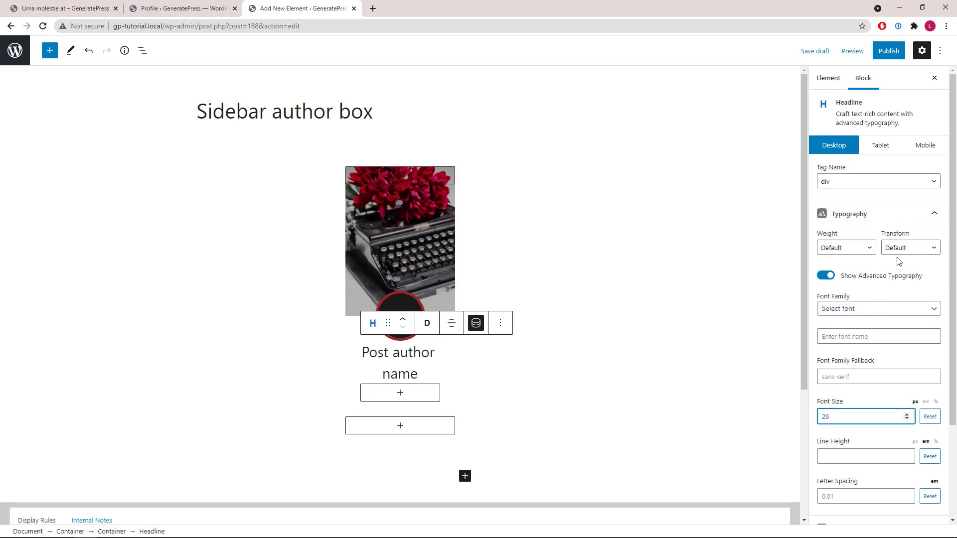
left_click(927, 222)
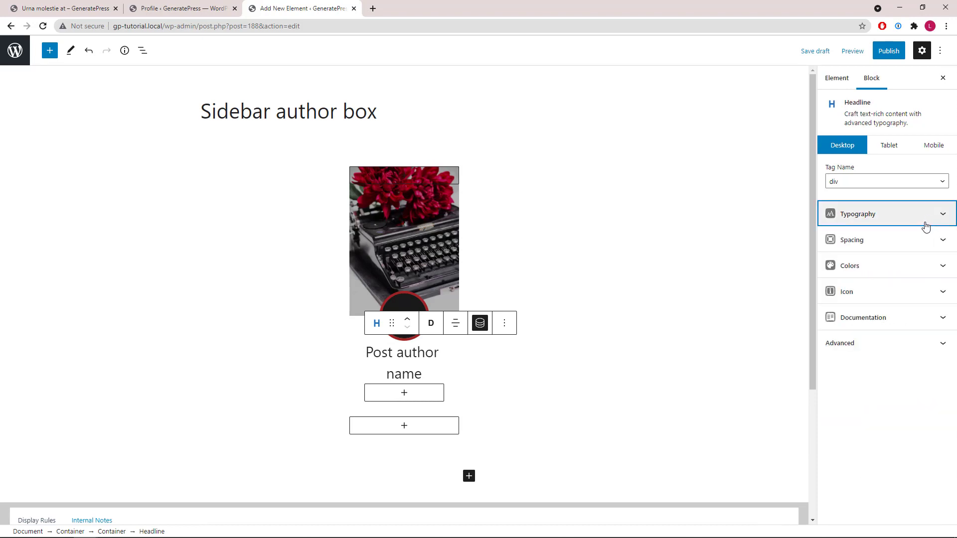
- Give the author name headline a 20 px top margin
left_click(923, 240)
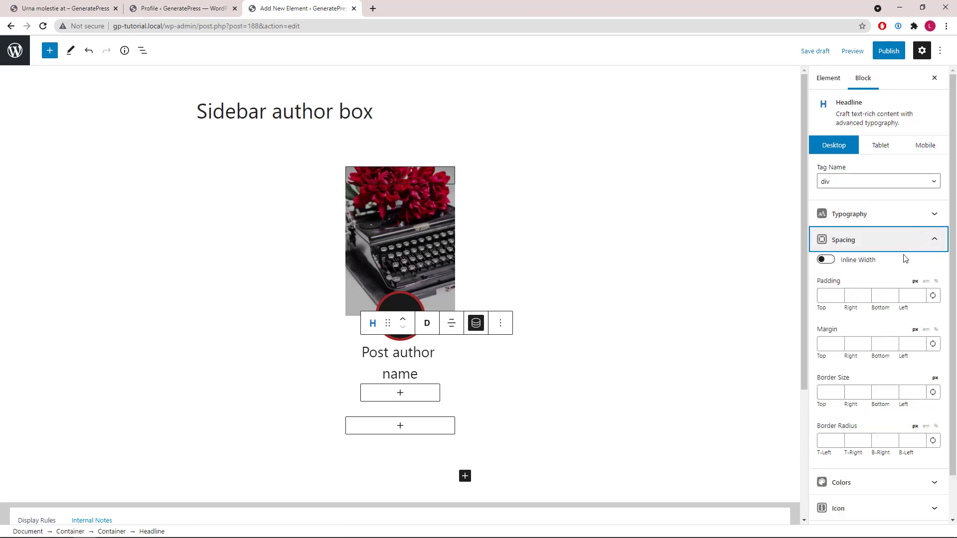
left_click(825, 345)
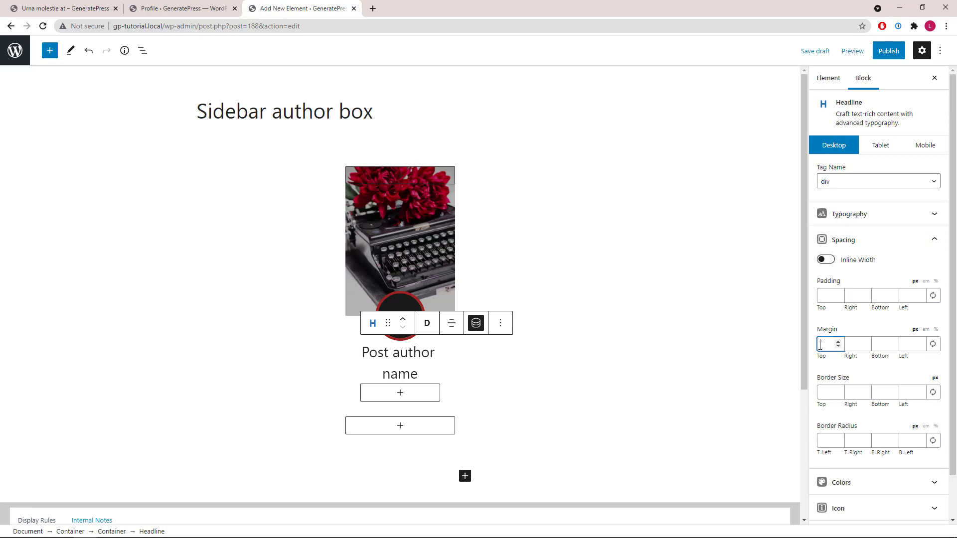
type("20")
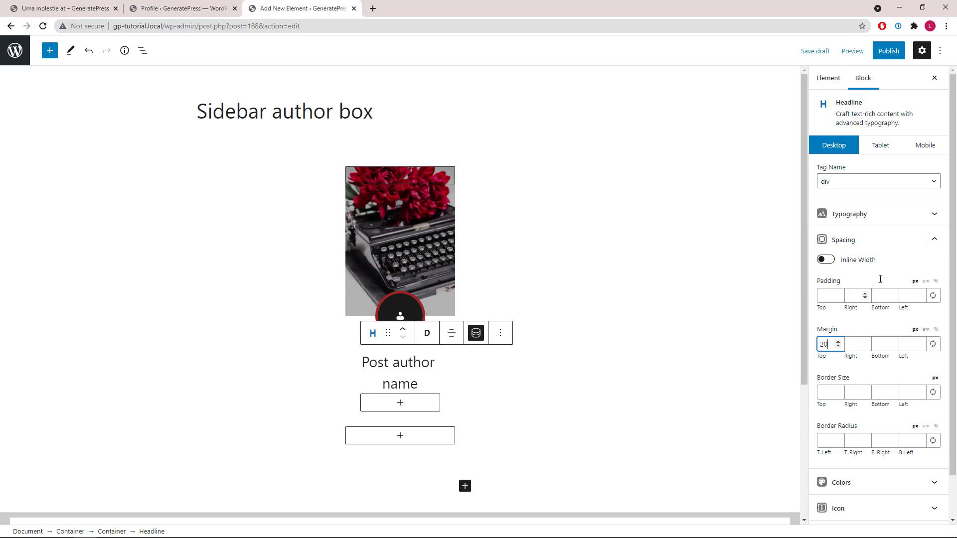
left_click(934, 241)
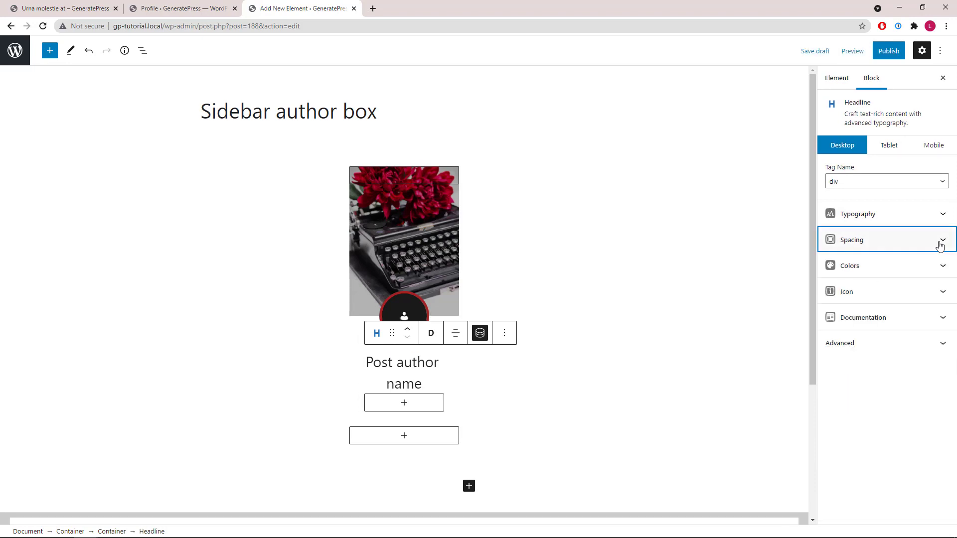
- Give the outer author box container a white background and enable the gradient background
left_click(143, 52)
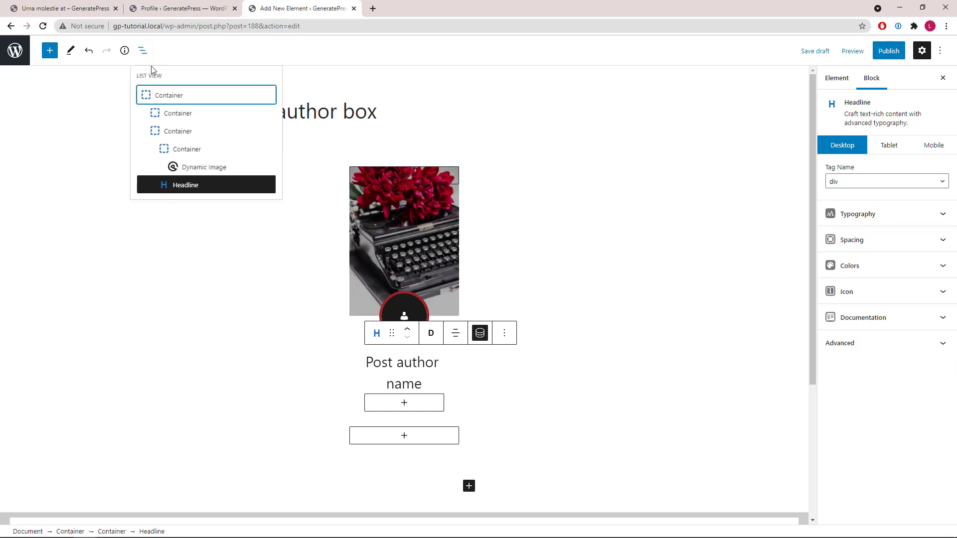
left_click(166, 99)
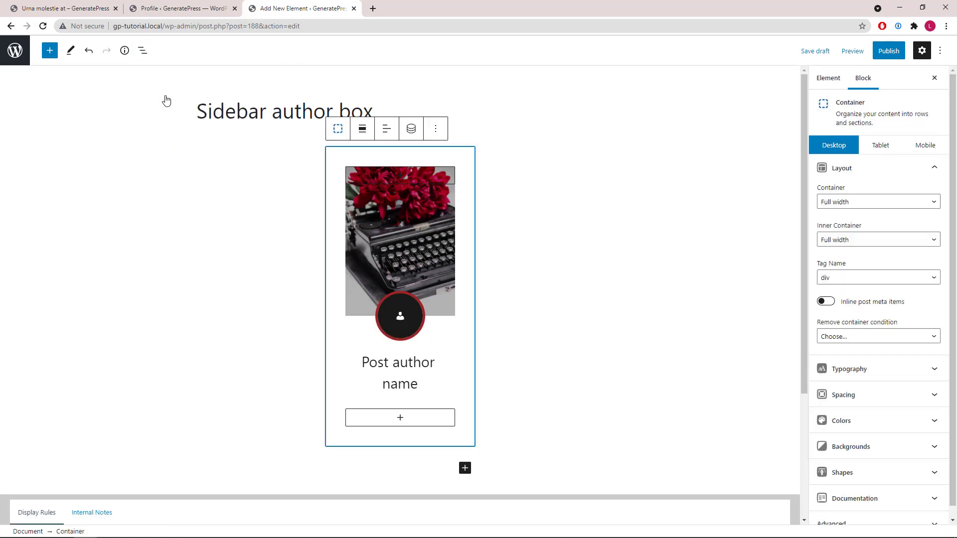
left_click(934, 168)
left_click(925, 248)
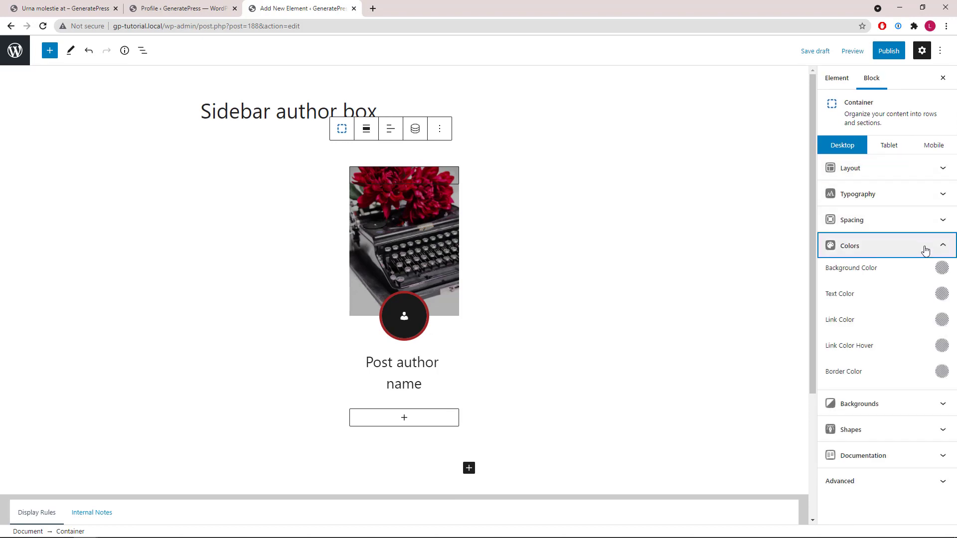
left_click(940, 269)
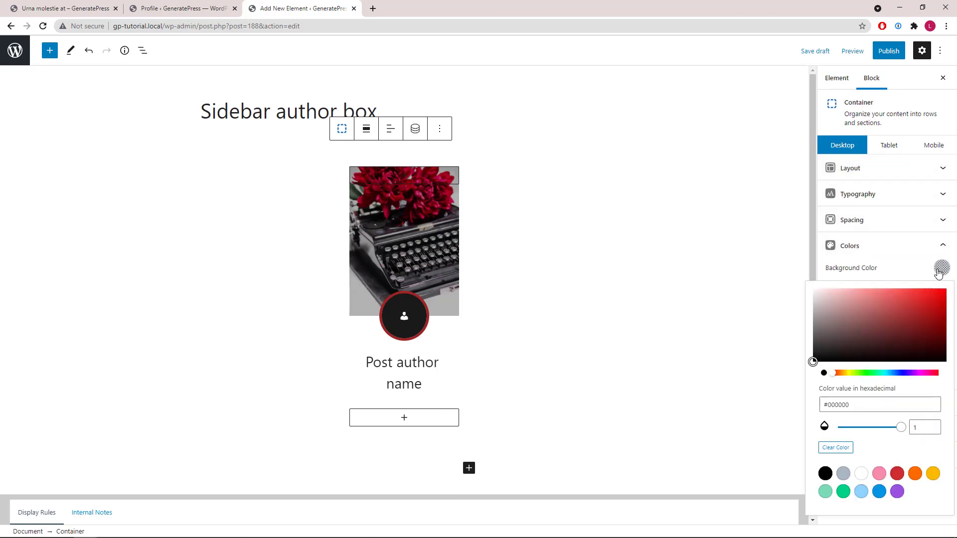
left_click(861, 473)
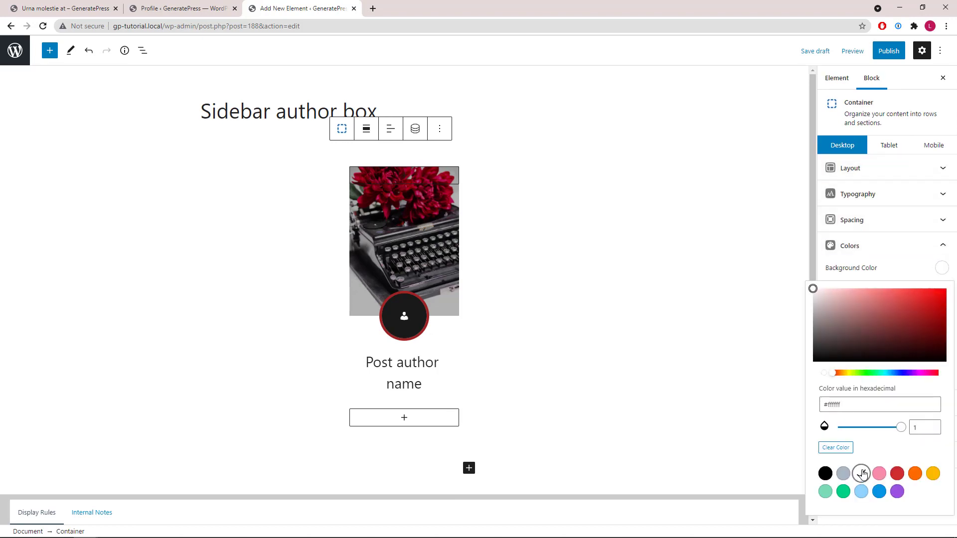
left_click(940, 269)
left_click(942, 249)
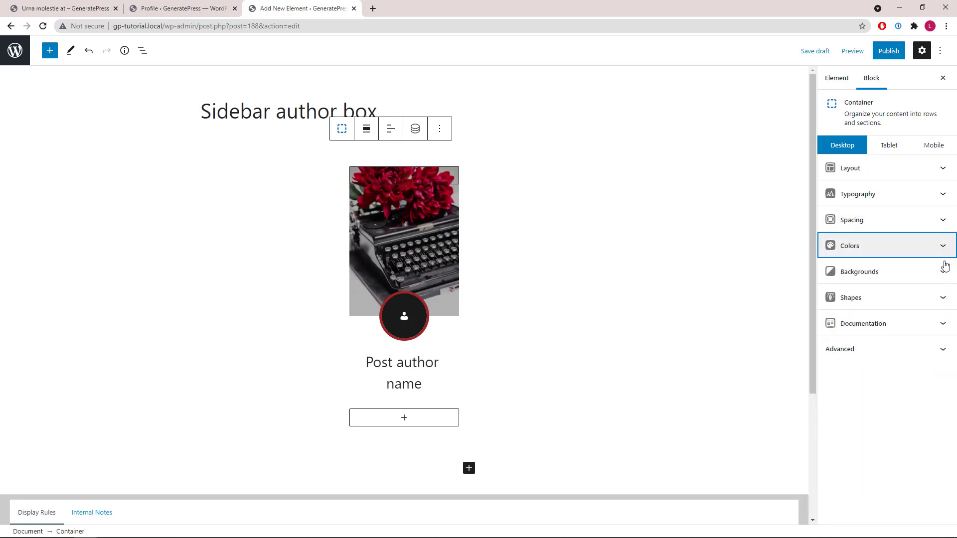
left_click(944, 270)
left_click(835, 332)
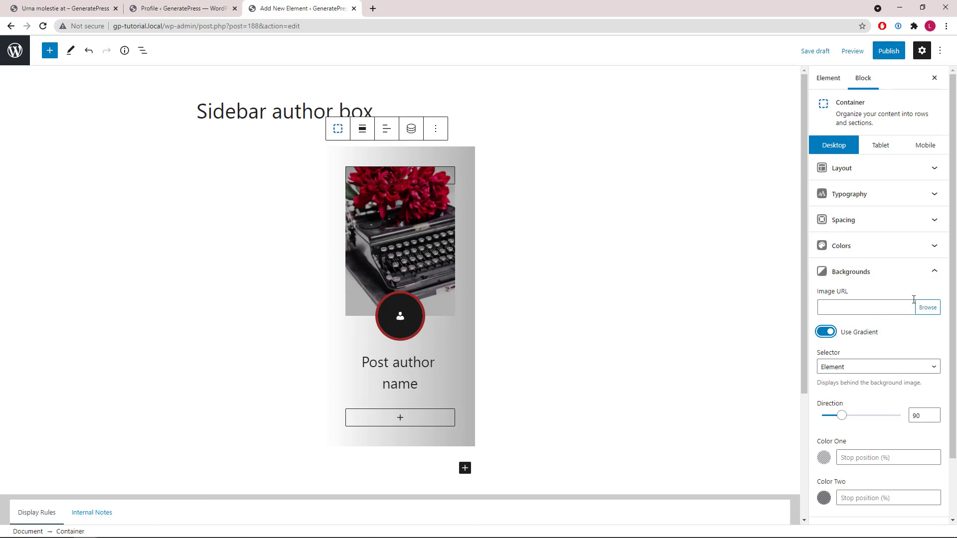
left_click(940, 276)
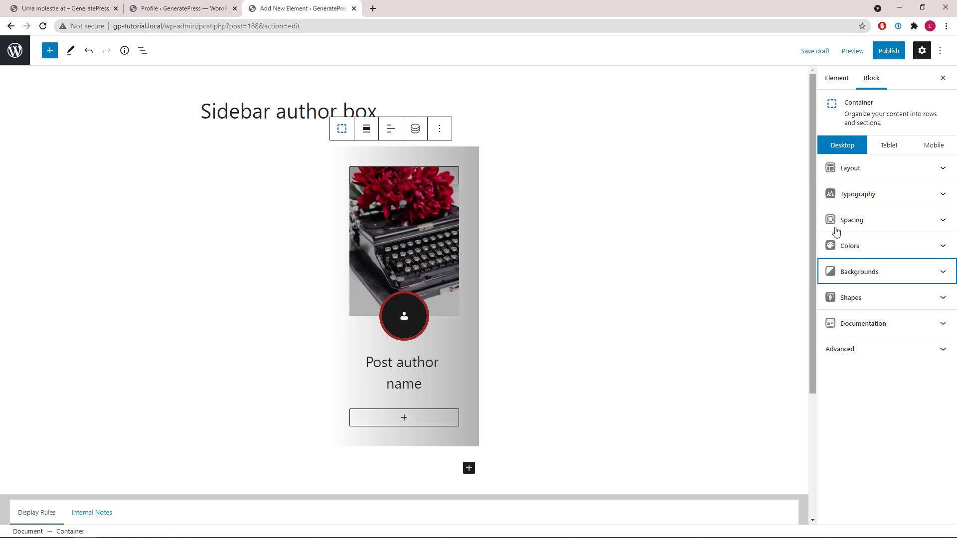
- Set the outer container's padding to 0 on all four sides
left_click(941, 223)
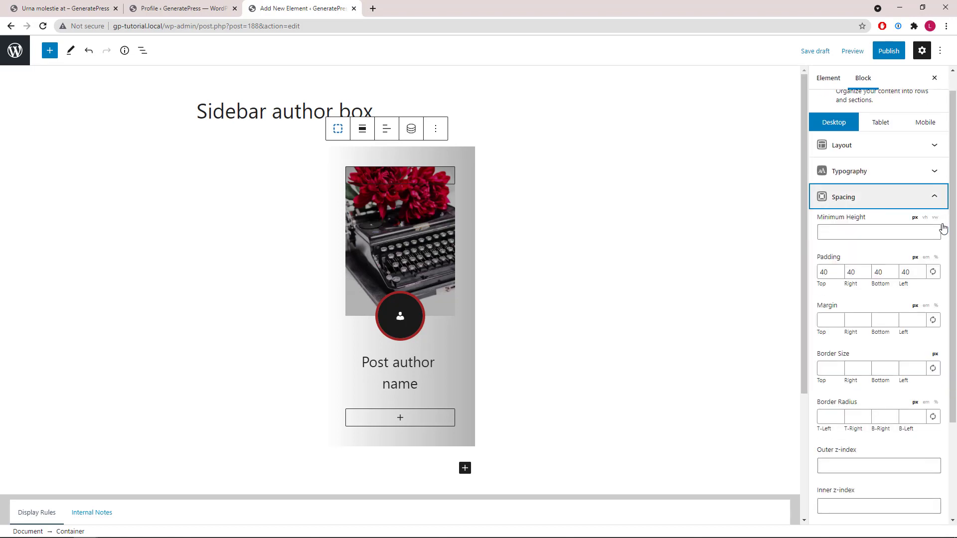
left_click(932, 272)
double_click(906, 273)
type("0")
left_click(879, 271)
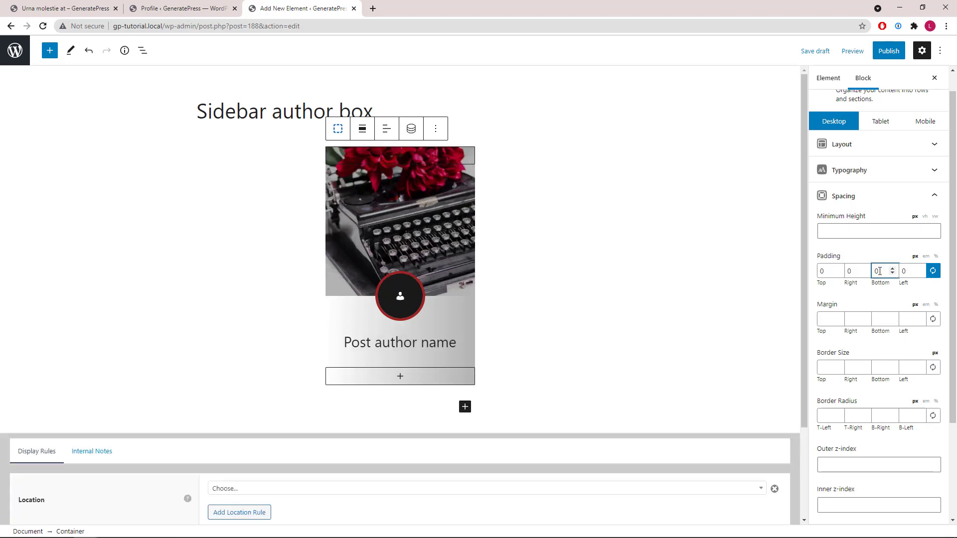
left_click(932, 272)
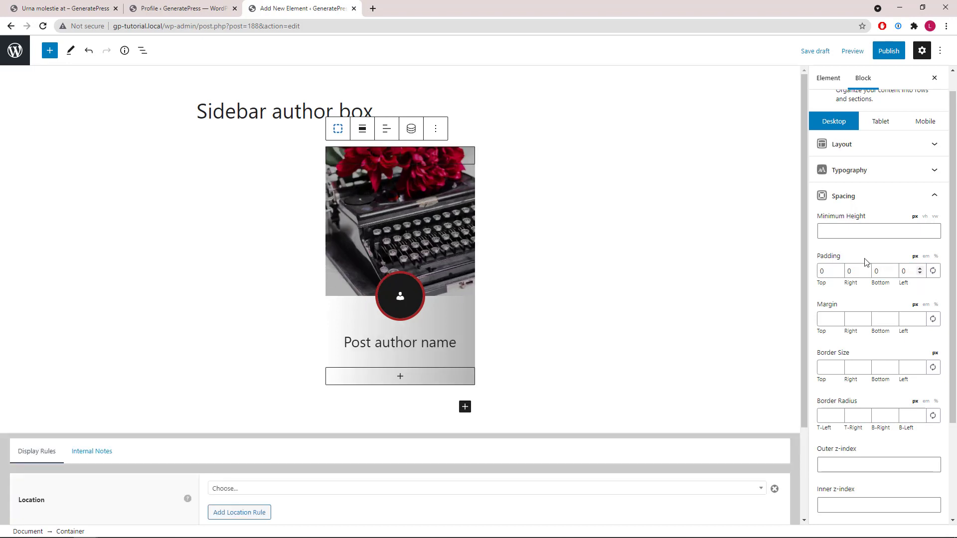
- Insert a Buttons block inside the inner container, below the author name
left_click(142, 50)
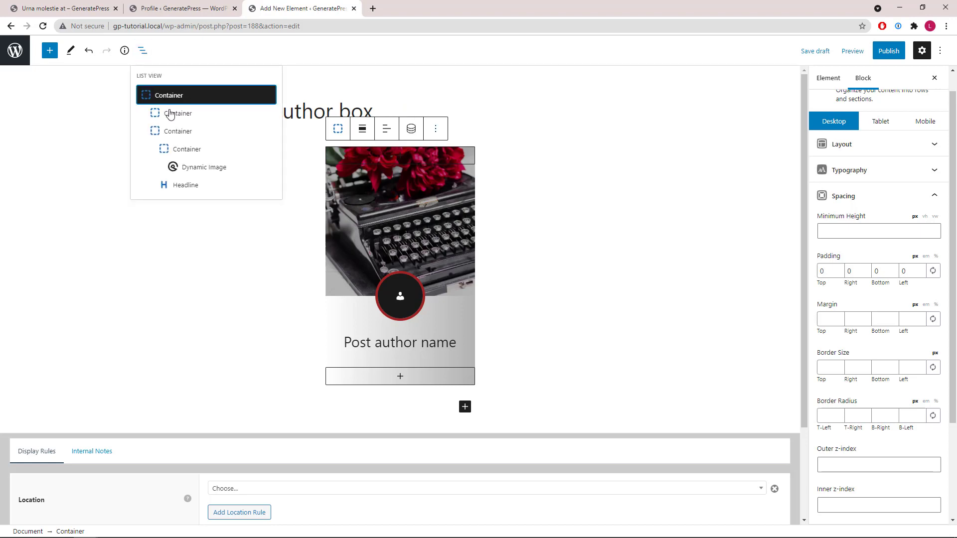
left_click(188, 186)
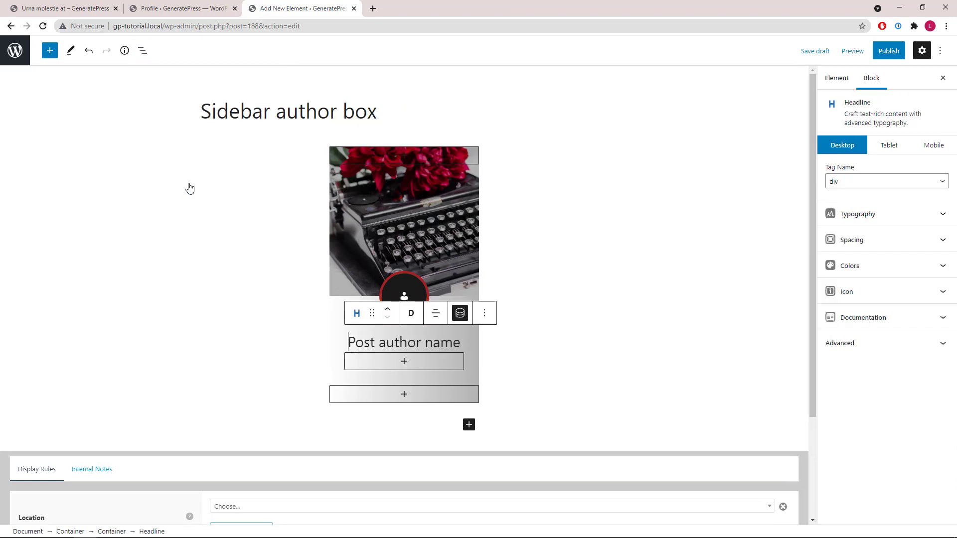
left_click(378, 370)
left_click(380, 367)
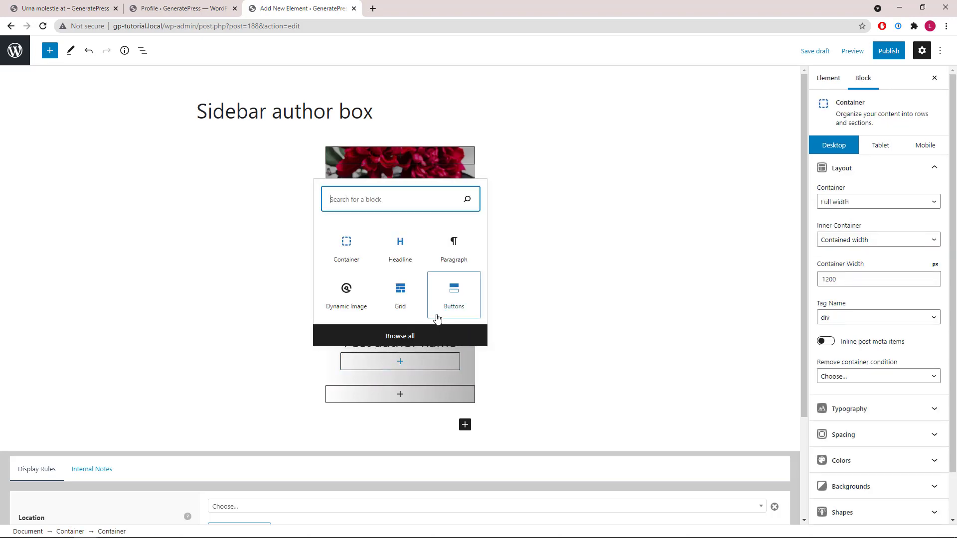
left_click(452, 305)
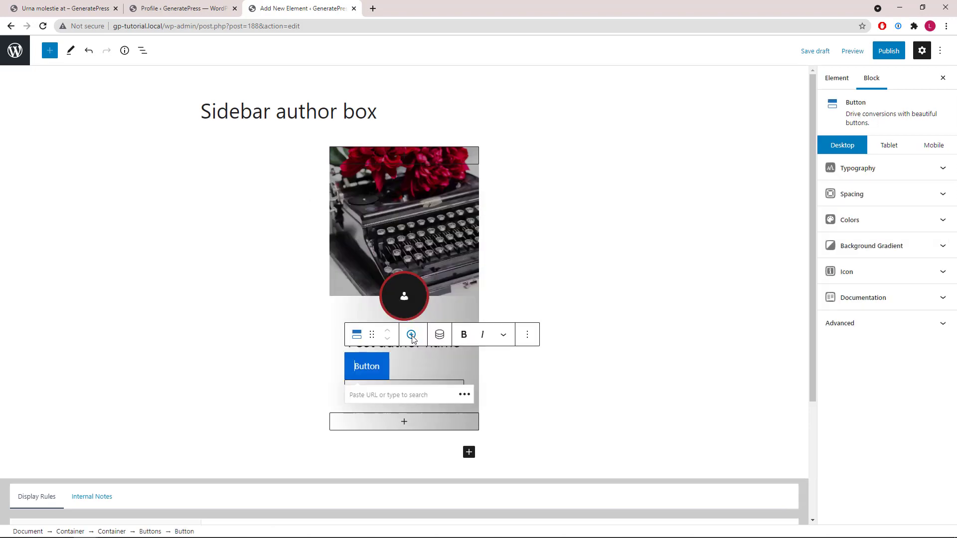
- Give the button the Facebook social icon and turn on Remove Text
left_click(942, 272)
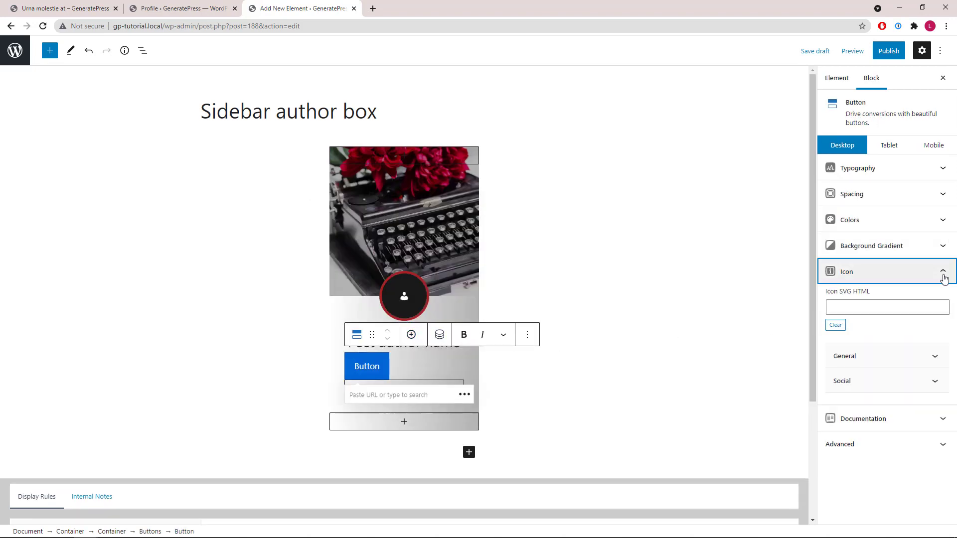
left_click(864, 381)
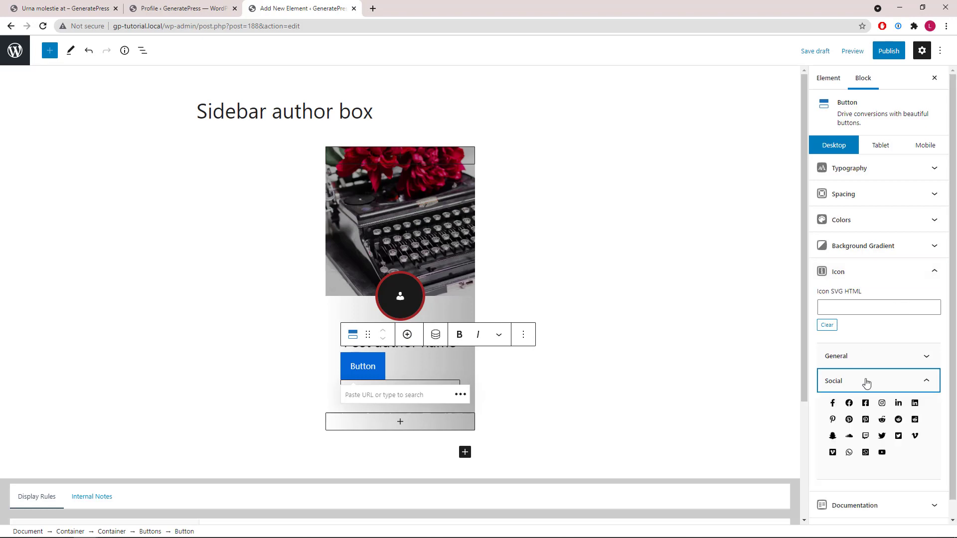
left_click(833, 404)
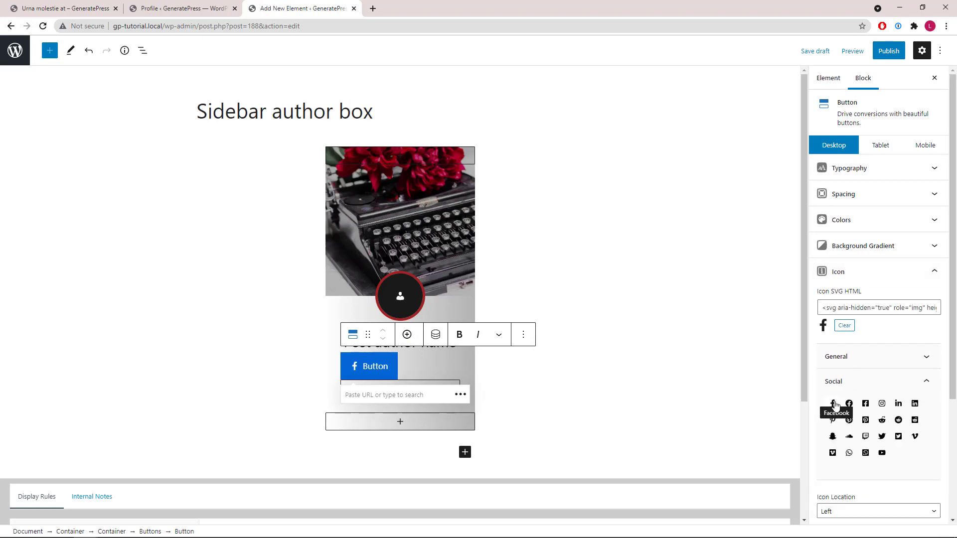
left_click(918, 382)
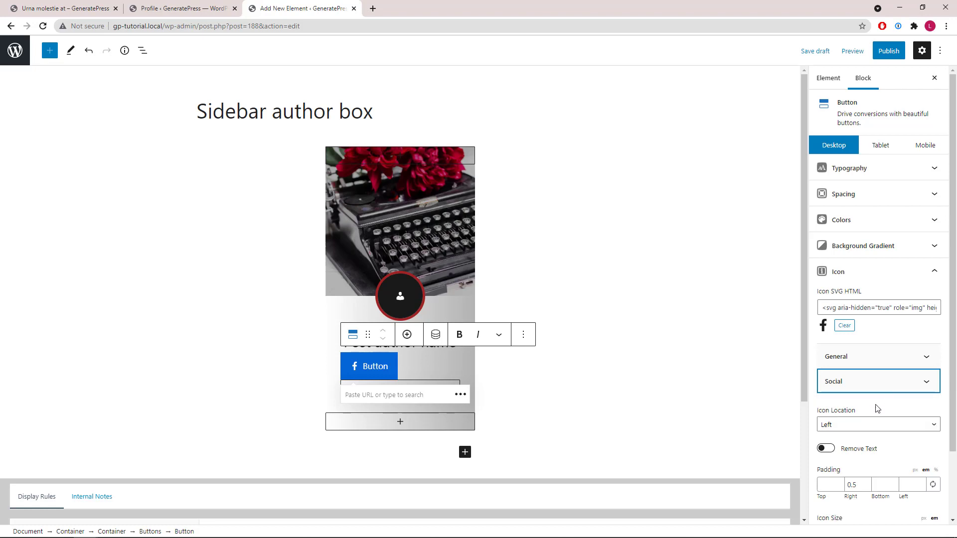
left_click(829, 452)
- Set the Facebook button's icon size to 0.8
double_click(831, 422)
type("0.8")
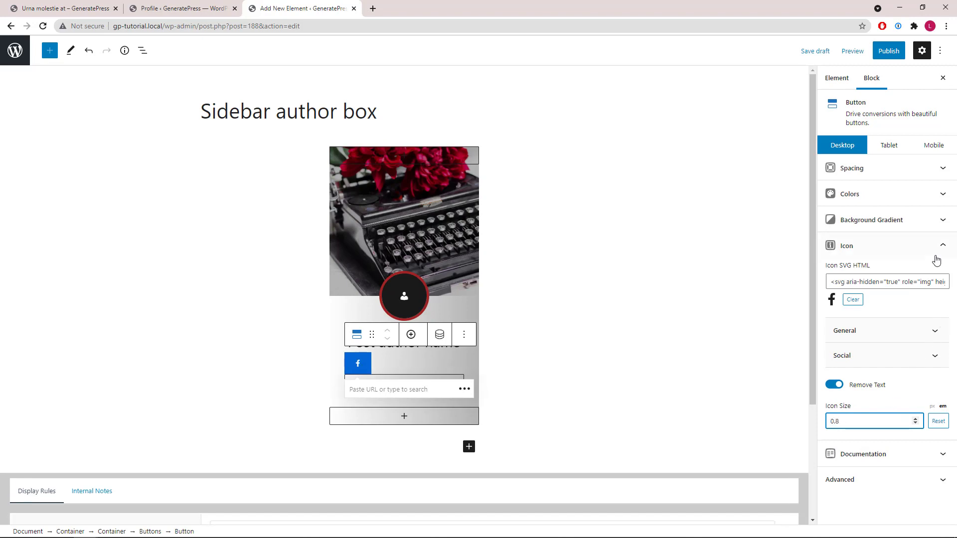
left_click(941, 248)
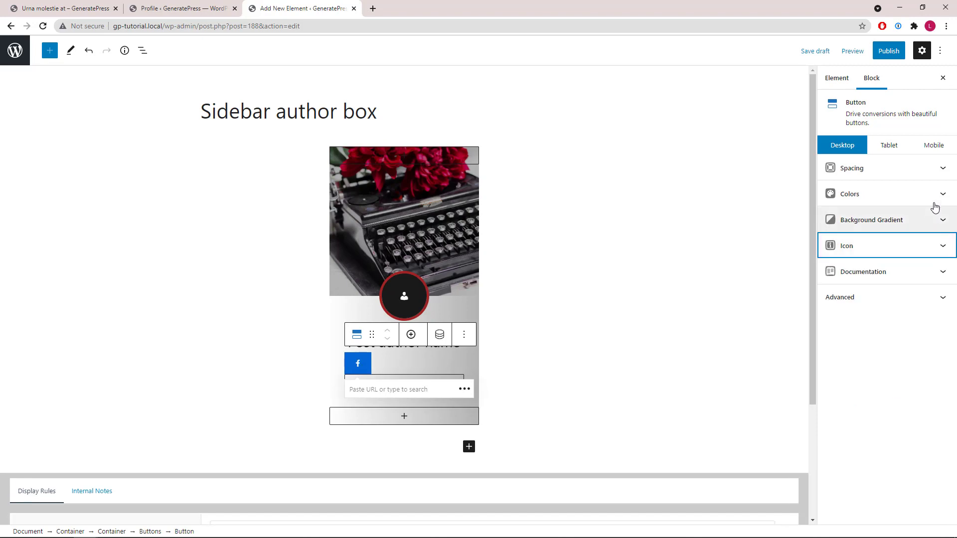
- Give the button linked padding of 10 and a 50% corner radius
left_click(941, 170)
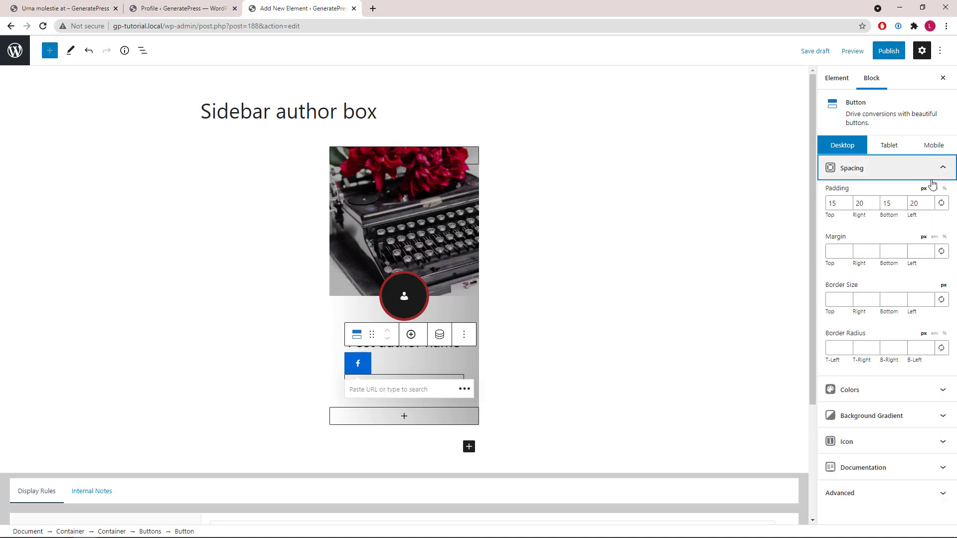
left_click(940, 205)
double_click(915, 205)
type("10")
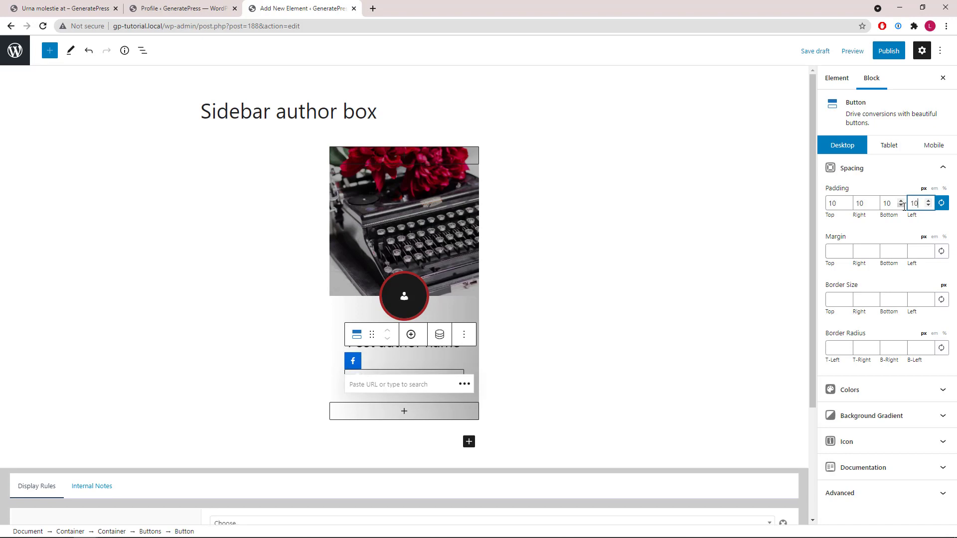
left_click(863, 250)
left_click(943, 333)
left_click(917, 351)
type("0")
double_click(908, 349)
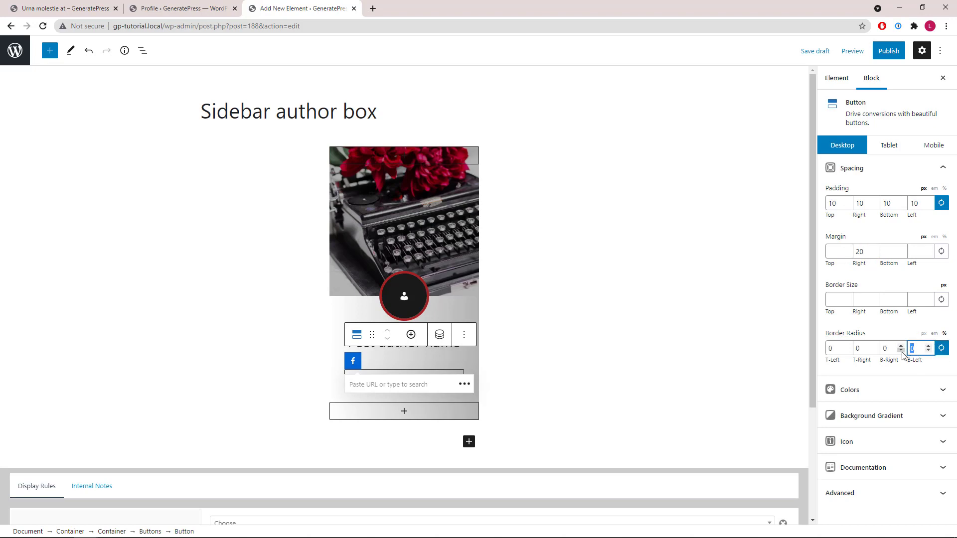
type("50")
left_click(943, 170)
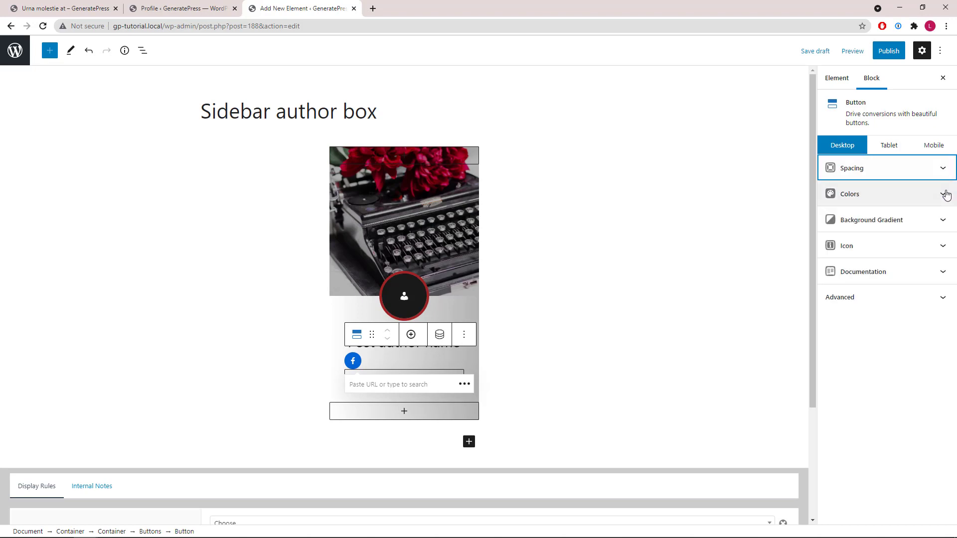
- Set the button background to dark red #a02323 and review its hover colours
left_click(943, 195)
left_click(942, 239)
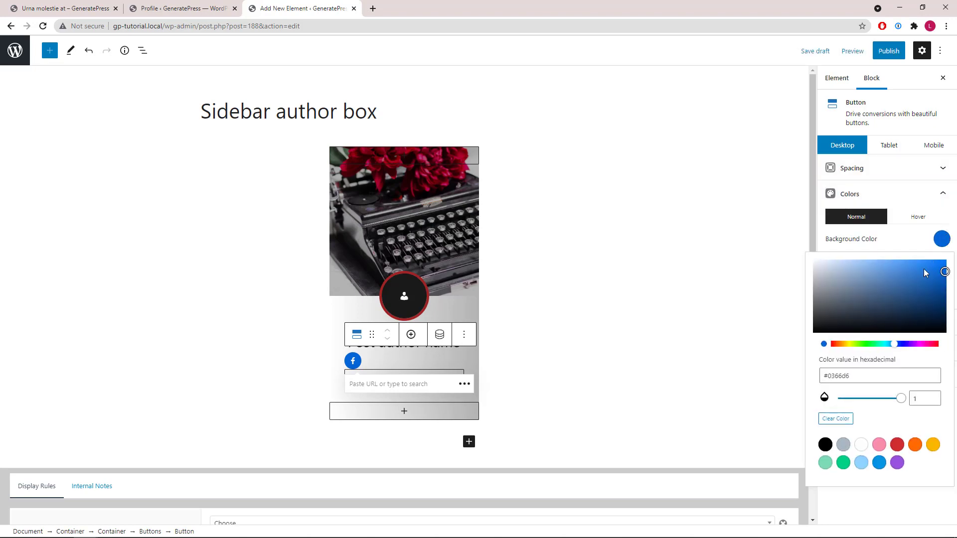
triple_click(847, 377)
right_click(849, 377)
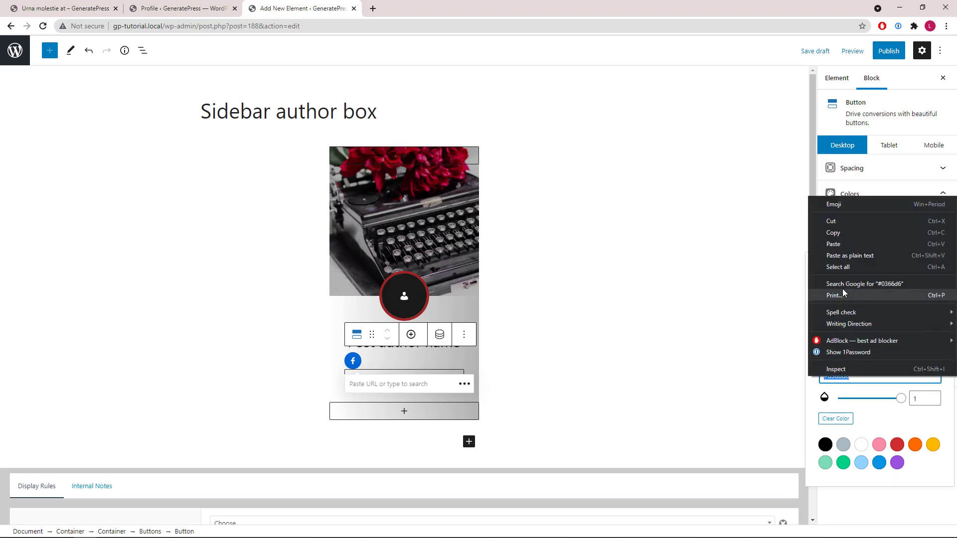
left_click(841, 244)
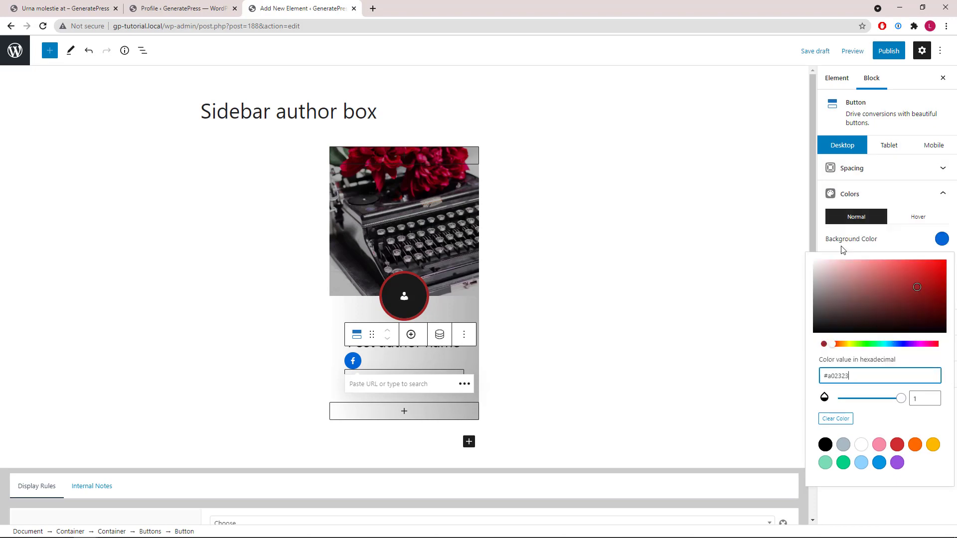
left_click(941, 239)
left_click(925, 217)
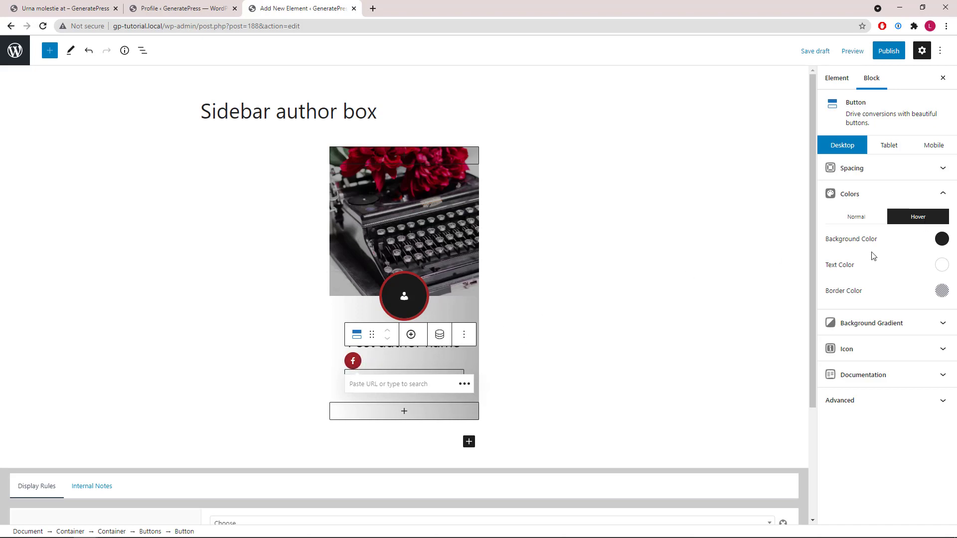
left_click(942, 200)
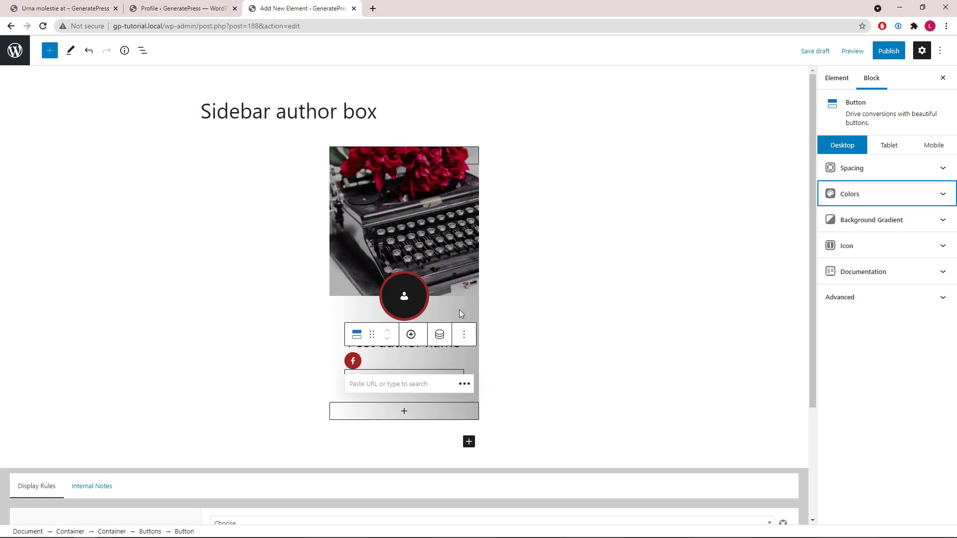
- Duplicate the Facebook button three times and set the fourth button to the YouTube icon
left_click(411, 335)
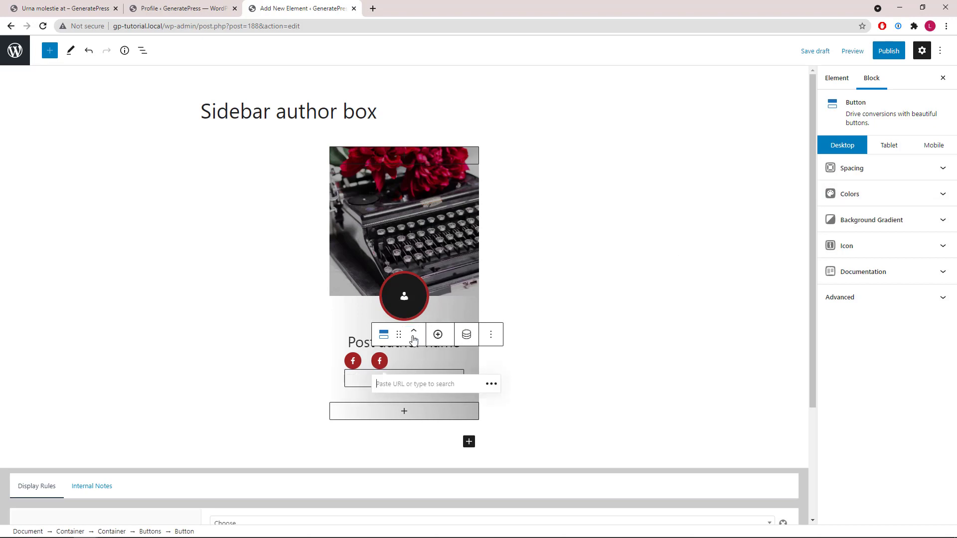
left_click(438, 334)
left_click(465, 334)
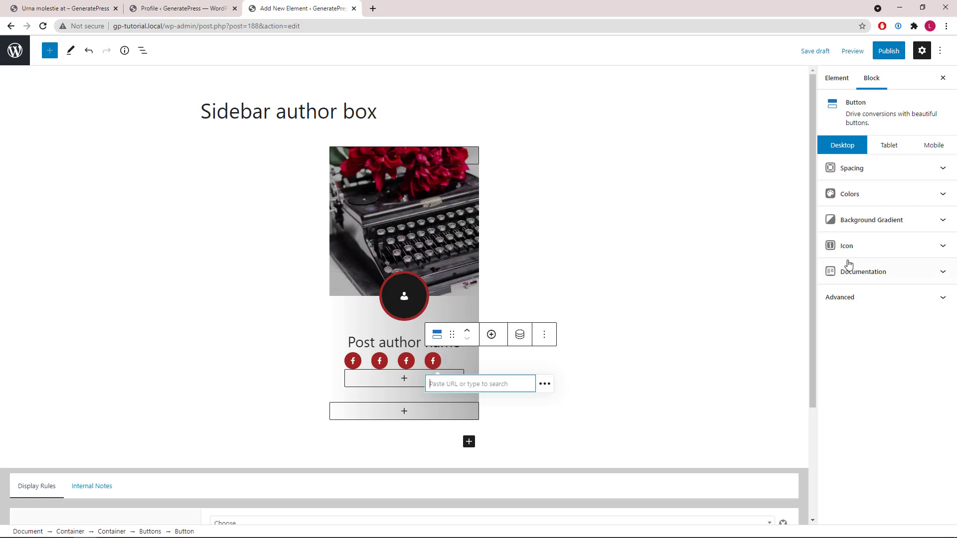
left_click(902, 247)
left_click(905, 359)
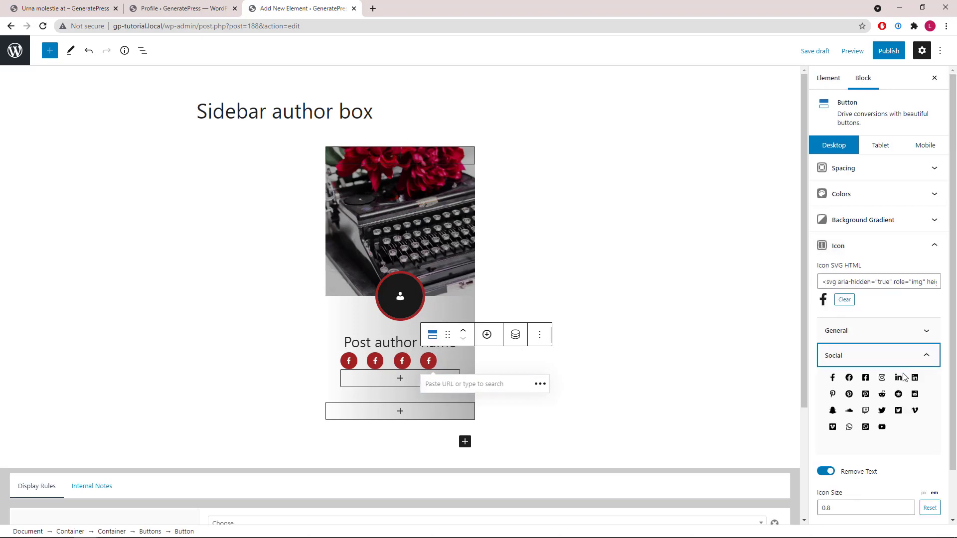
left_click(882, 426)
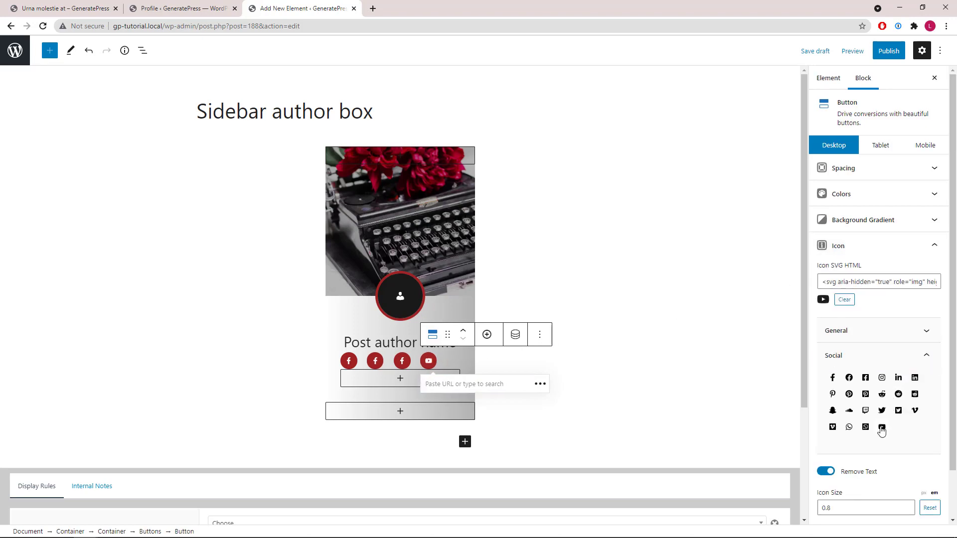
- Set the third button to the Instagram icon and the second to Pinterest
left_click(401, 361)
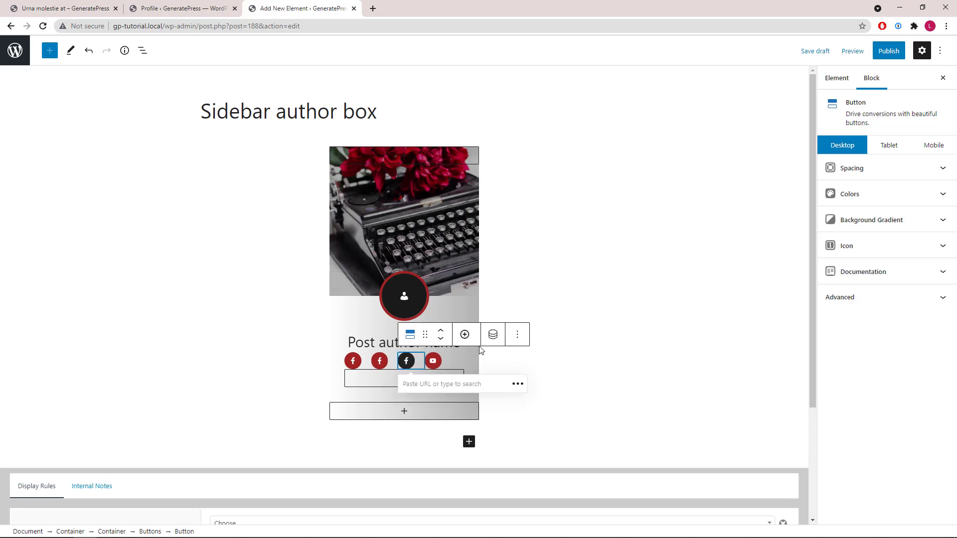
left_click(859, 248)
left_click(911, 358)
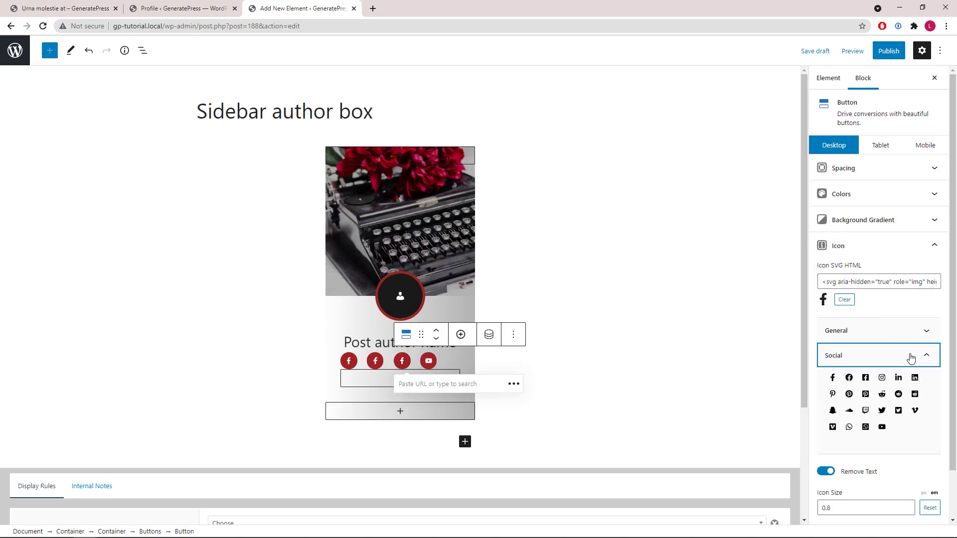
left_click(881, 378)
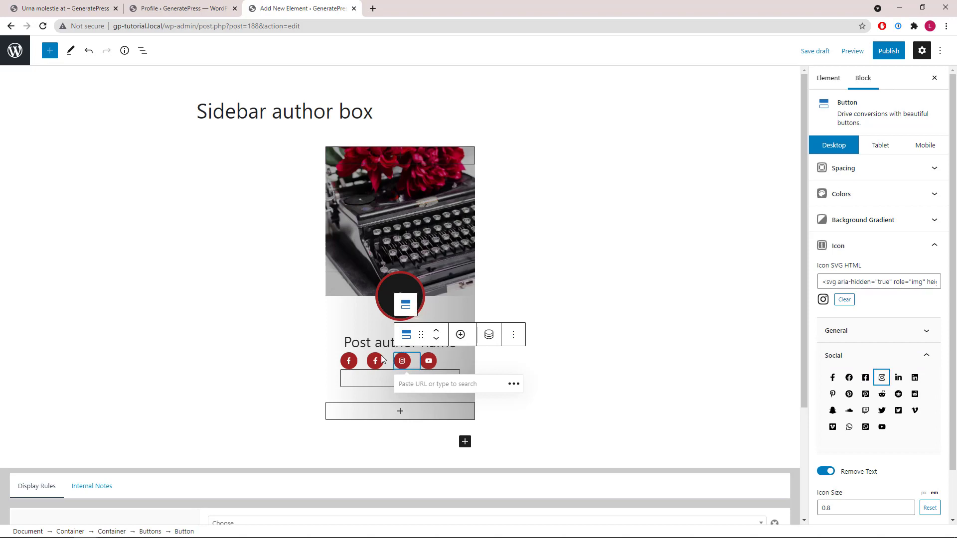
left_click(375, 360)
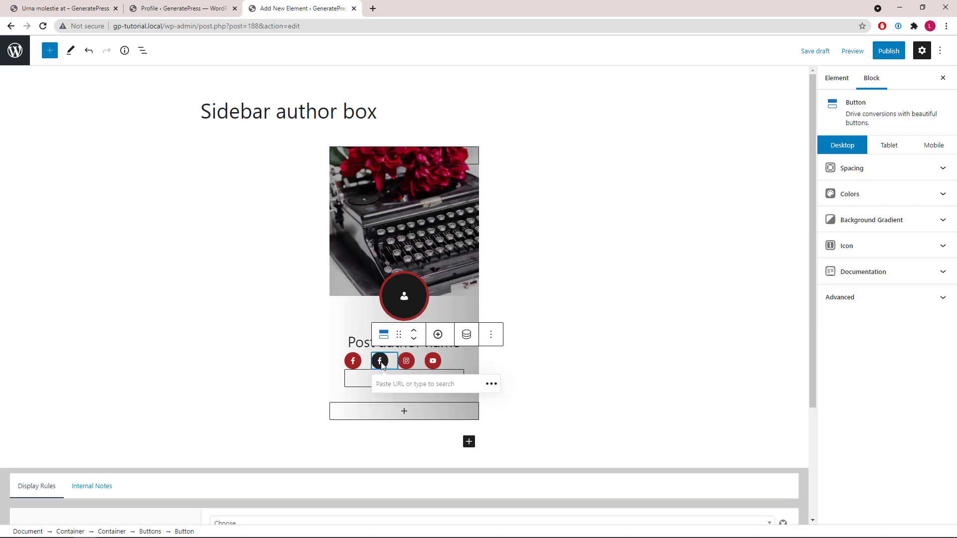
left_click(888, 248)
left_click(930, 355)
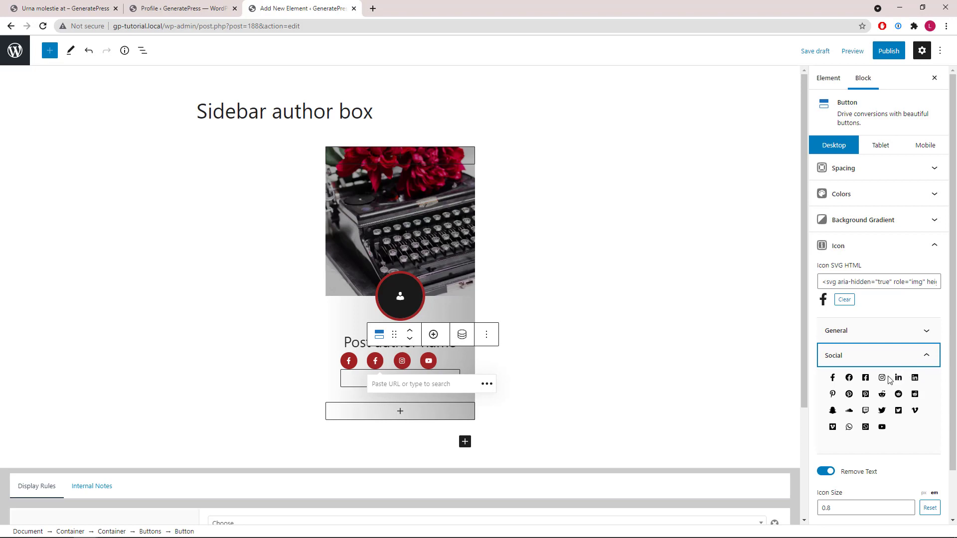
left_click(832, 394)
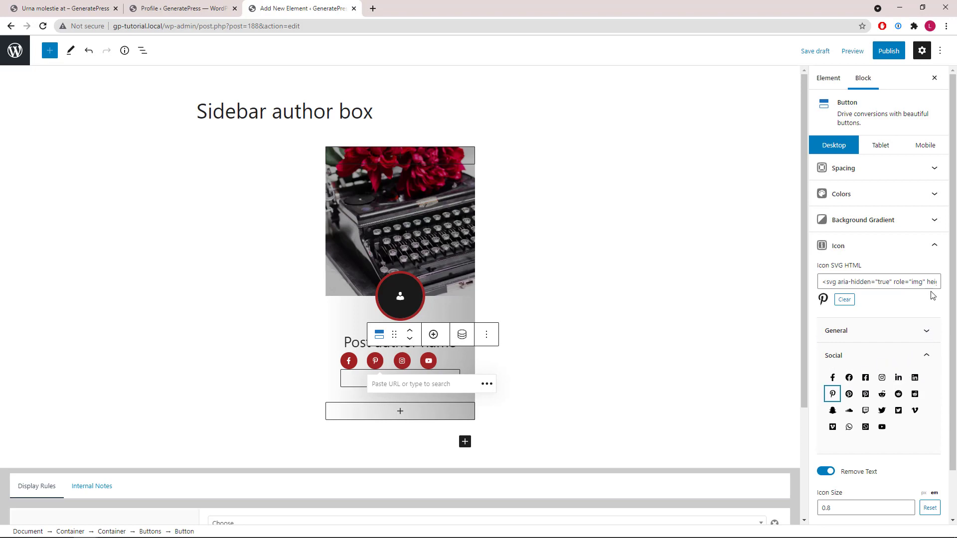
left_click(933, 249)
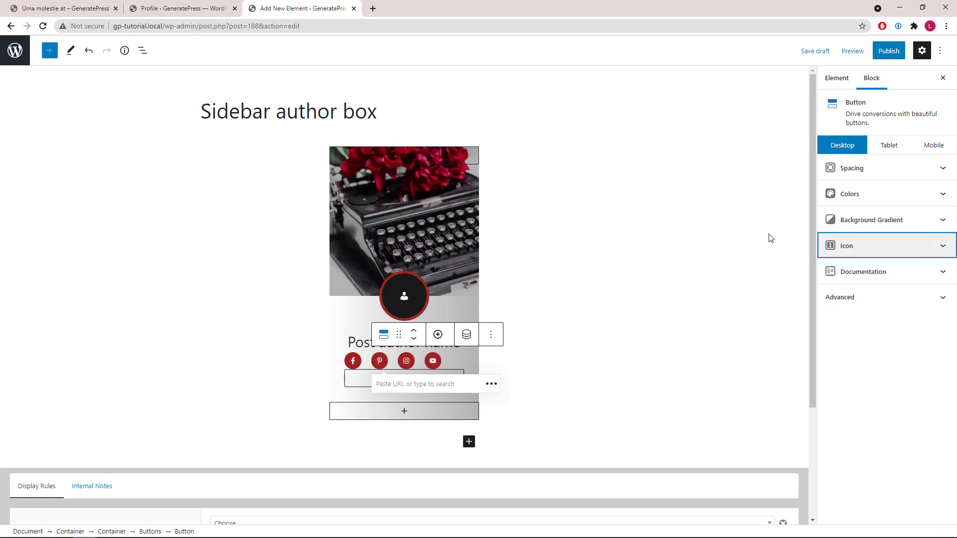
- Set the Facebook and Pinterest buttons' dynamic link type to Author meta
left_click(354, 362)
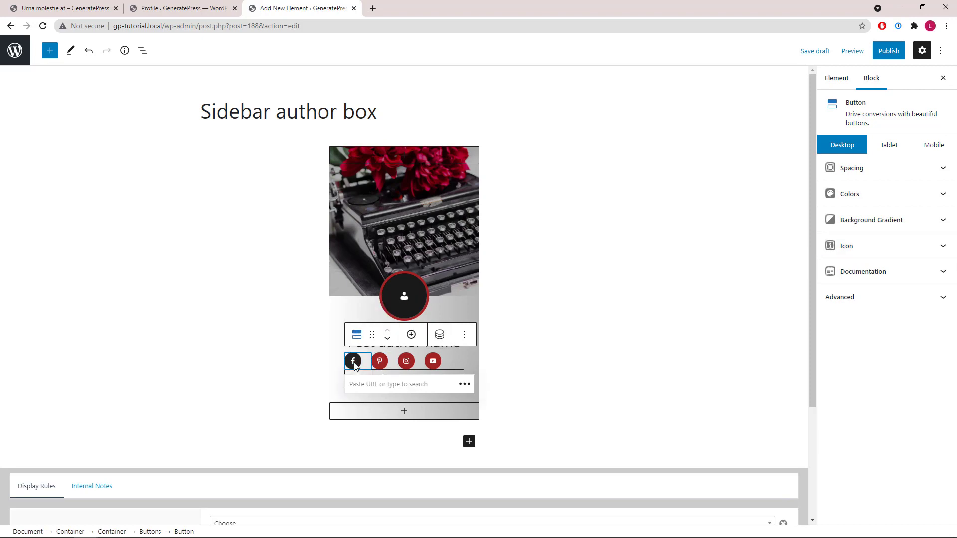
left_click(440, 337)
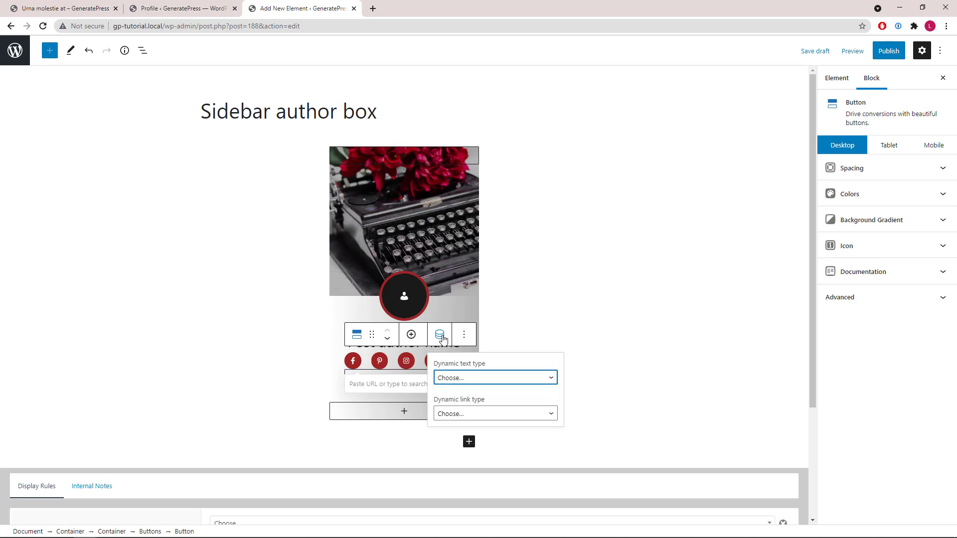
left_click(471, 415)
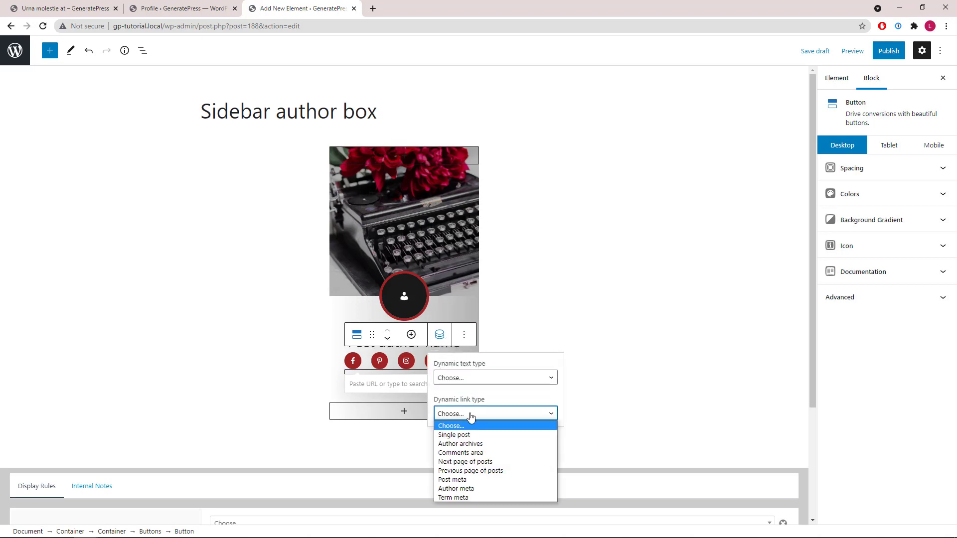
left_click(468, 490)
left_click(454, 449)
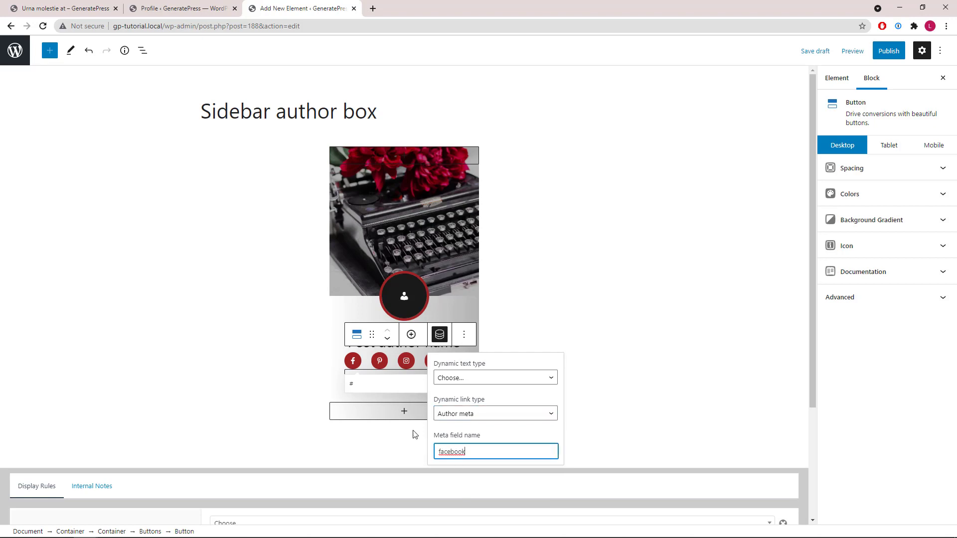
left_click(381, 362)
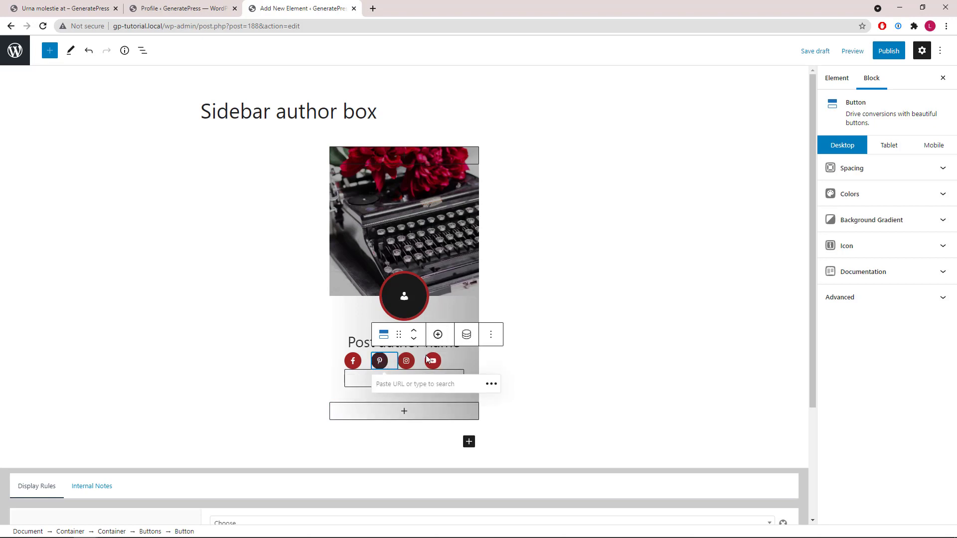
left_click(464, 341)
left_click(486, 414)
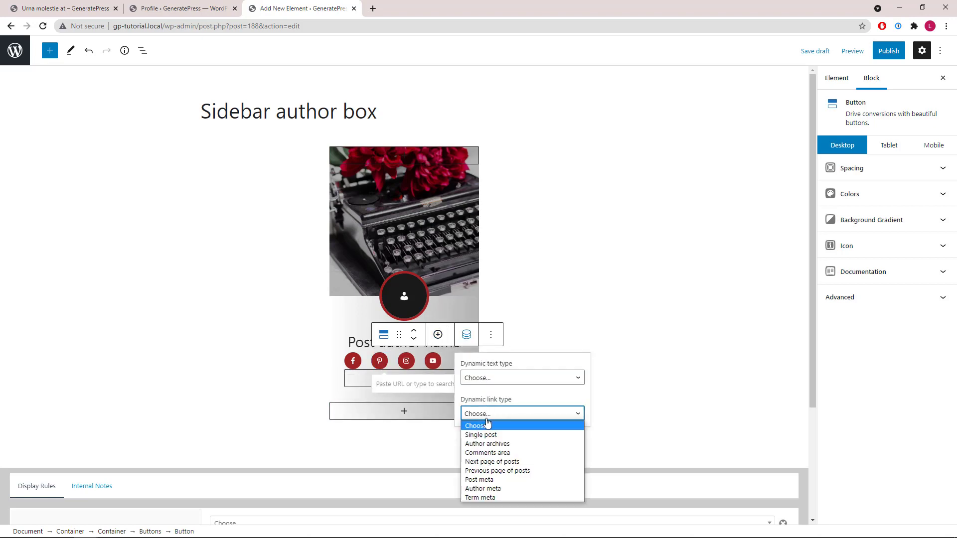
left_click(483, 488)
left_click(483, 449)
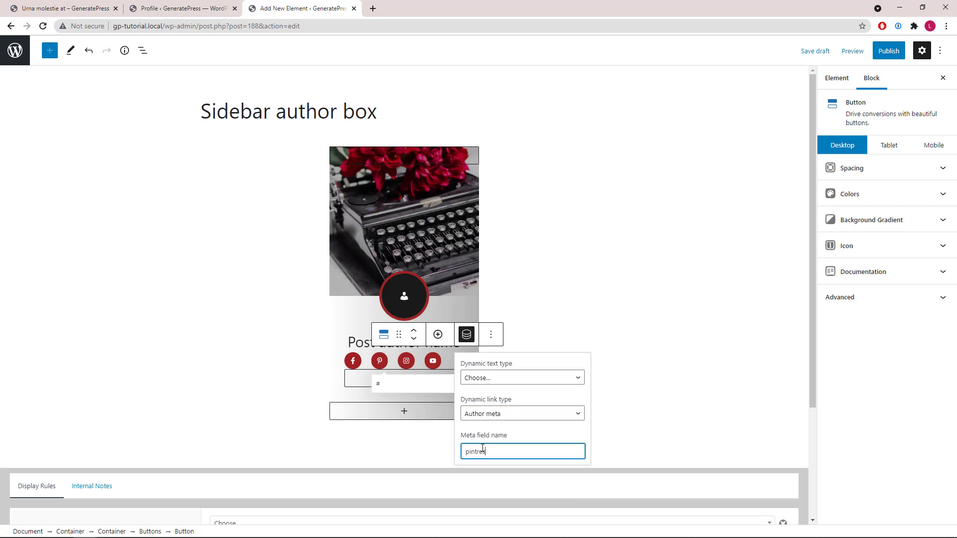
- Link the Instagram and YouTube buttons to the Author meta fields 'instagram' and 'youtube'
left_click(406, 361)
left_click(493, 334)
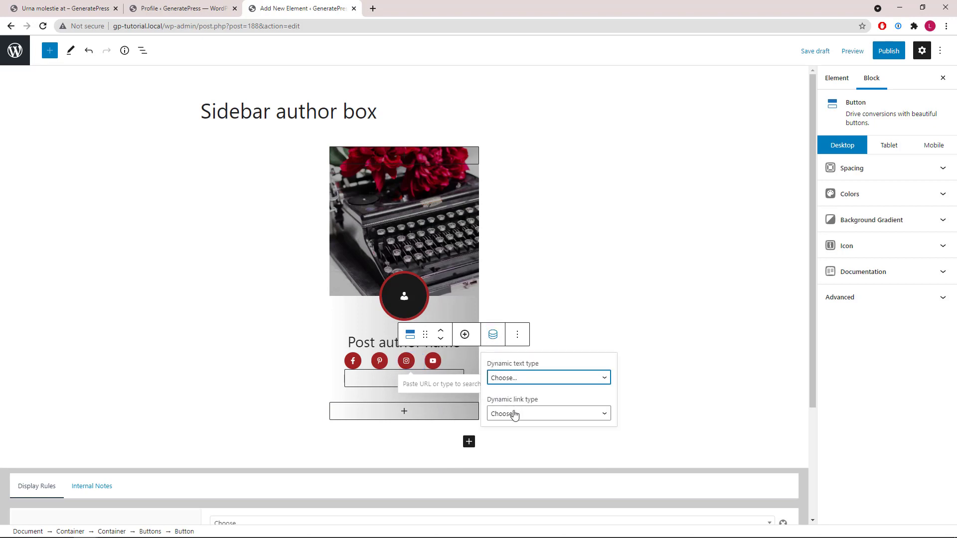
left_click(514, 415)
left_click(517, 489)
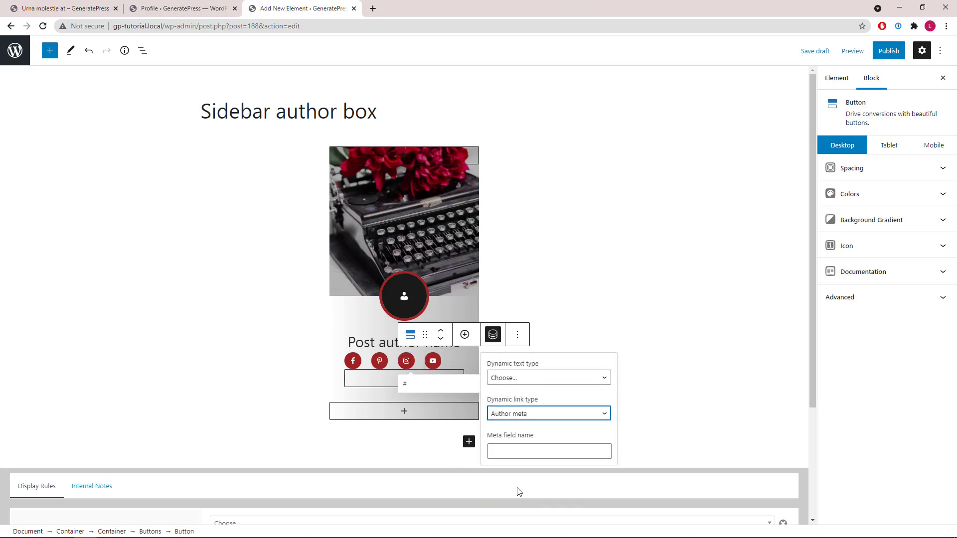
left_click(505, 454)
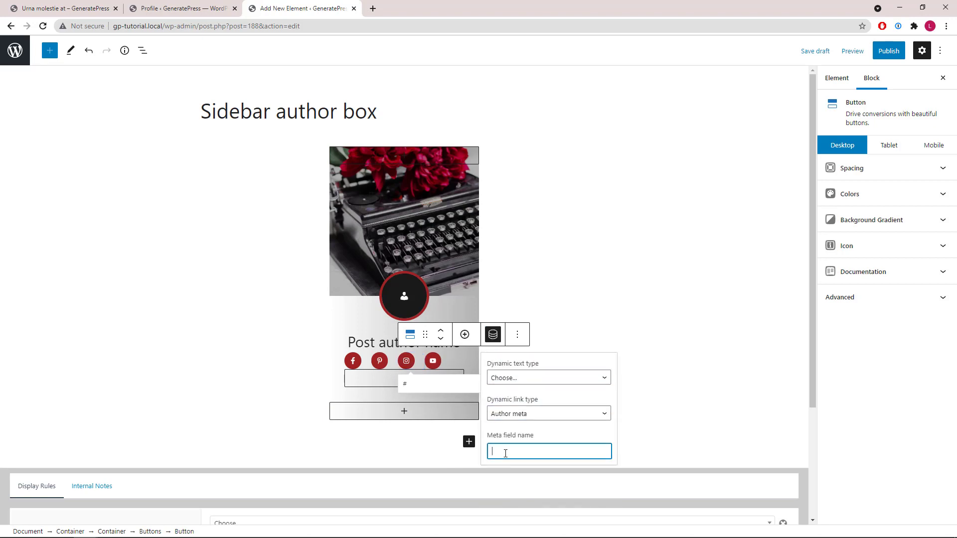
type("instagram")
left_click(433, 364)
left_click(519, 335)
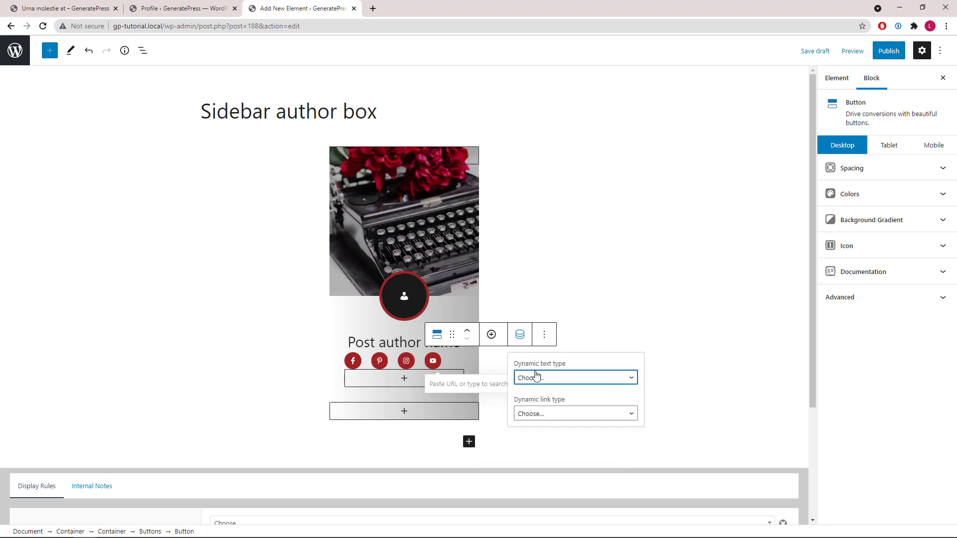
left_click(542, 413)
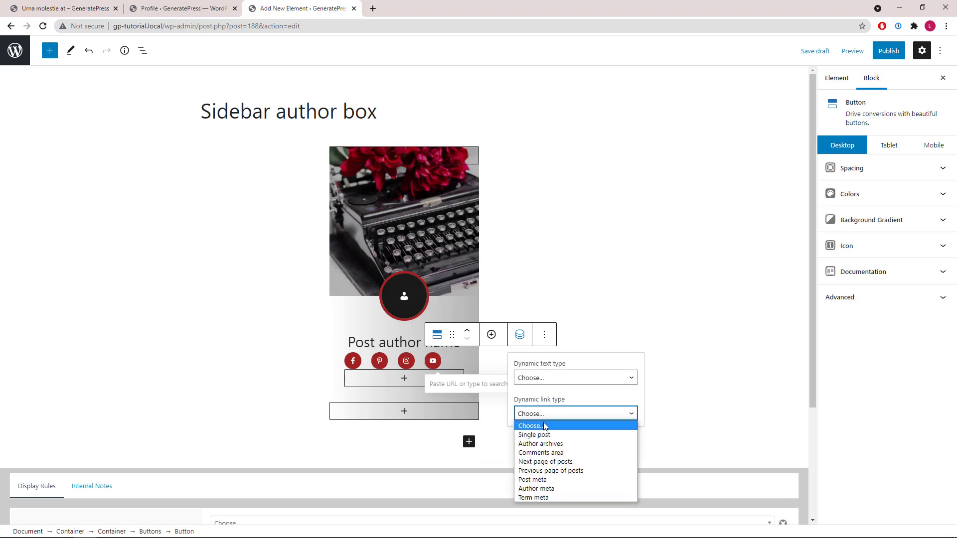
left_click(546, 488)
left_click(534, 452)
type("you")
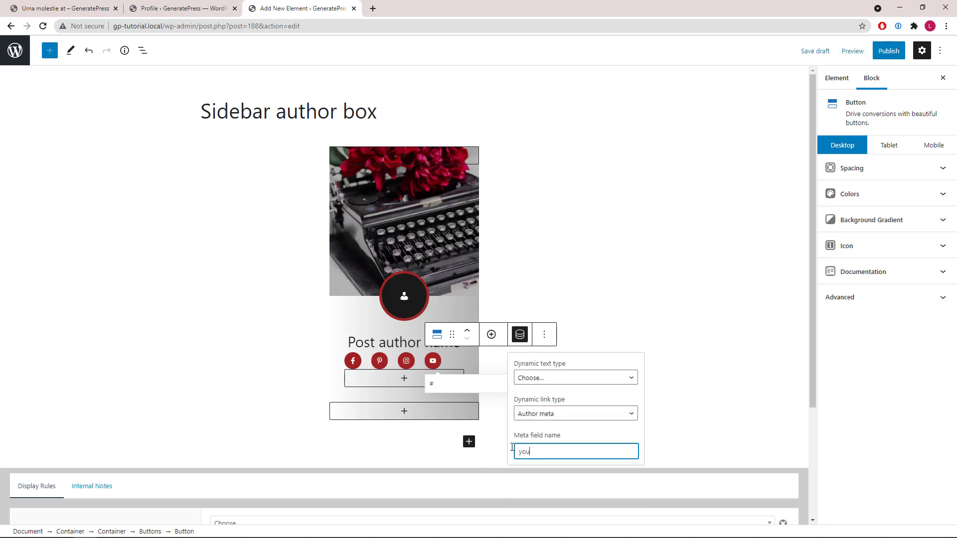
type("tube")
left_click(520, 335)
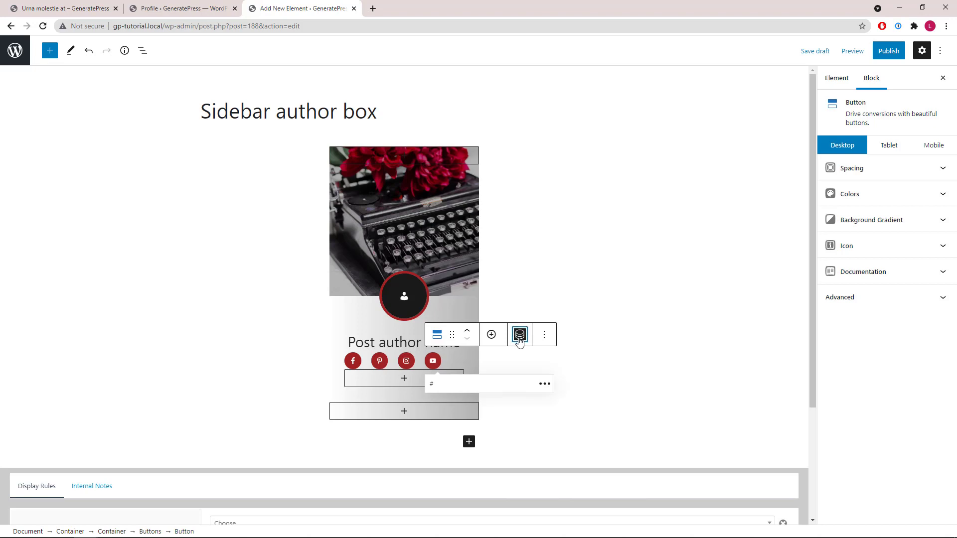
- Save the draft and give the social Buttons block 20 px top and bottom margins
left_click(143, 50)
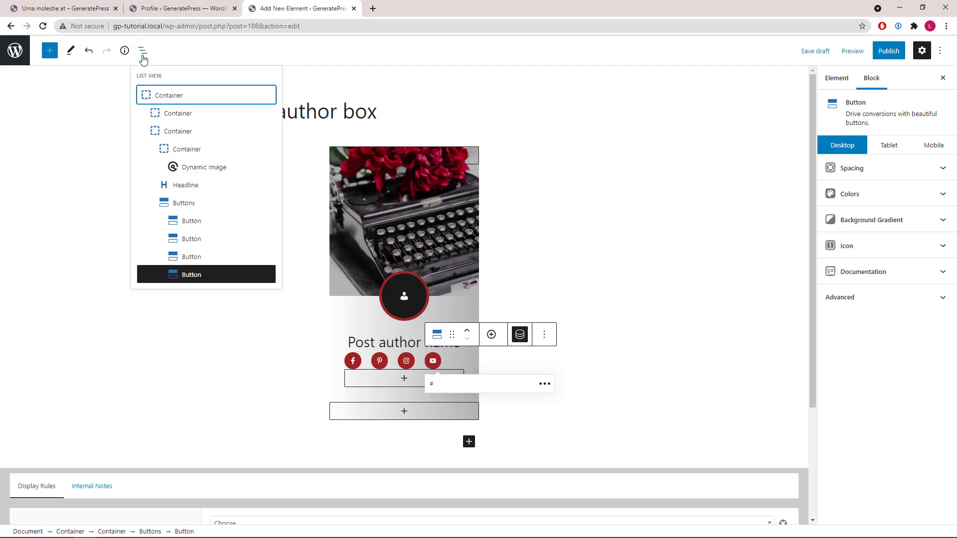
key("ctrl+s")
left_click(188, 209)
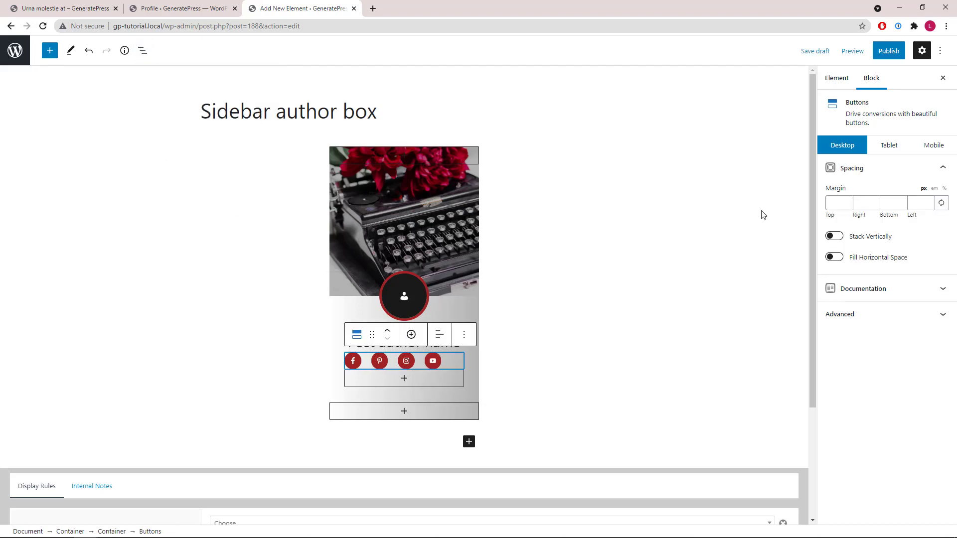
left_click(829, 203)
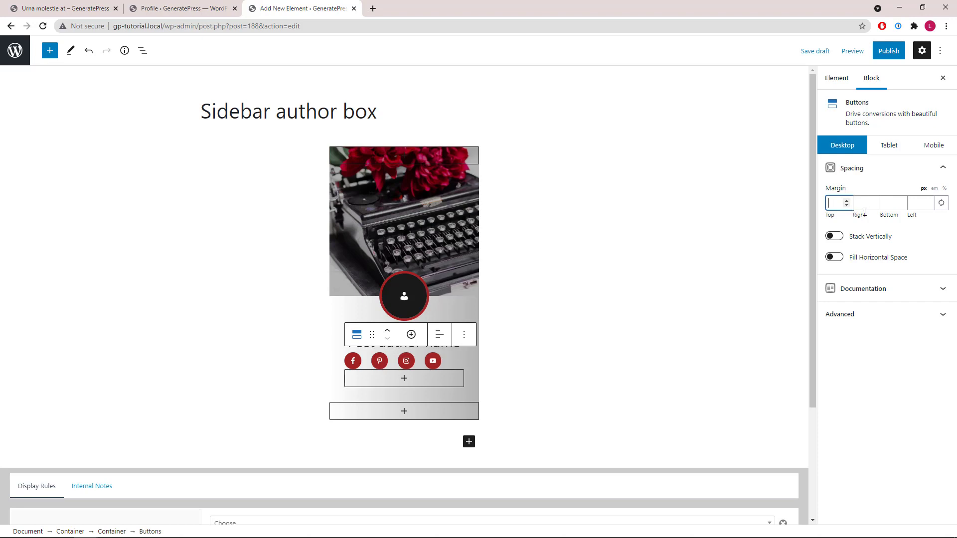
type("20")
left_click(886, 204)
type("20")
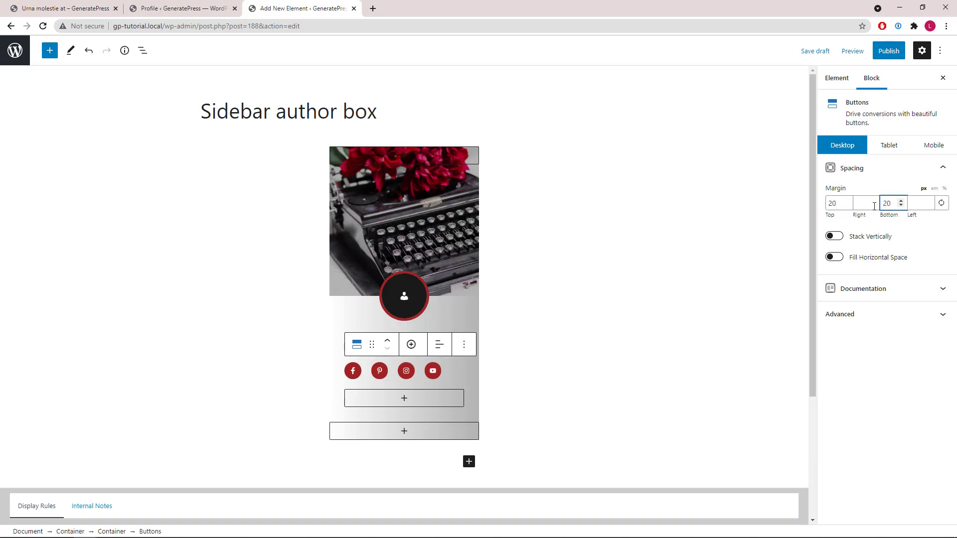
- Centre the social icons under the author name, then bring up the YouTube button's right margin
left_click(438, 345)
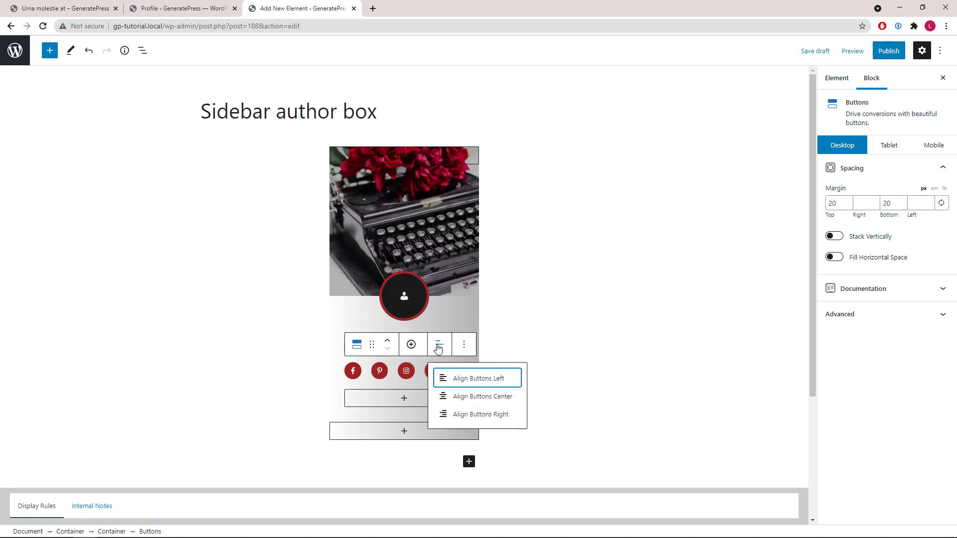
left_click(459, 398)
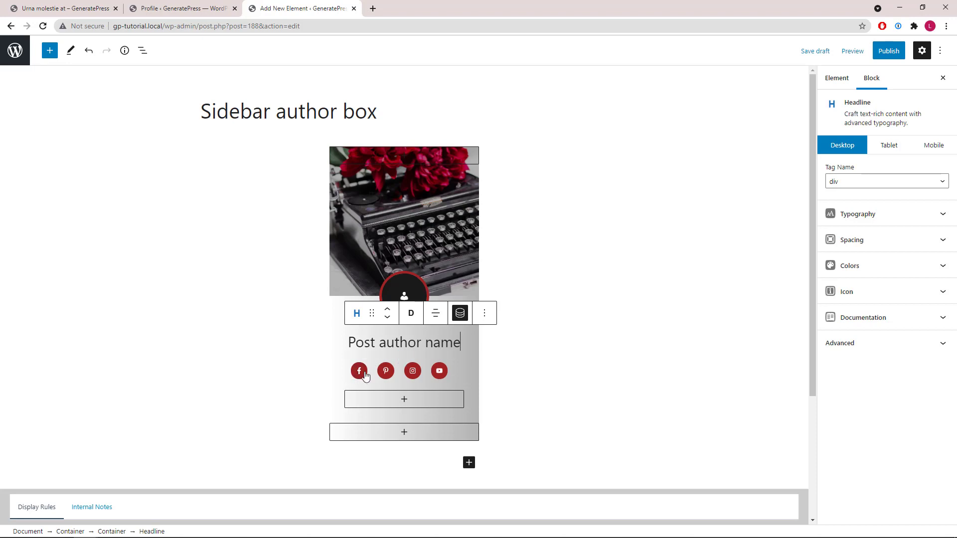
left_click(441, 371)
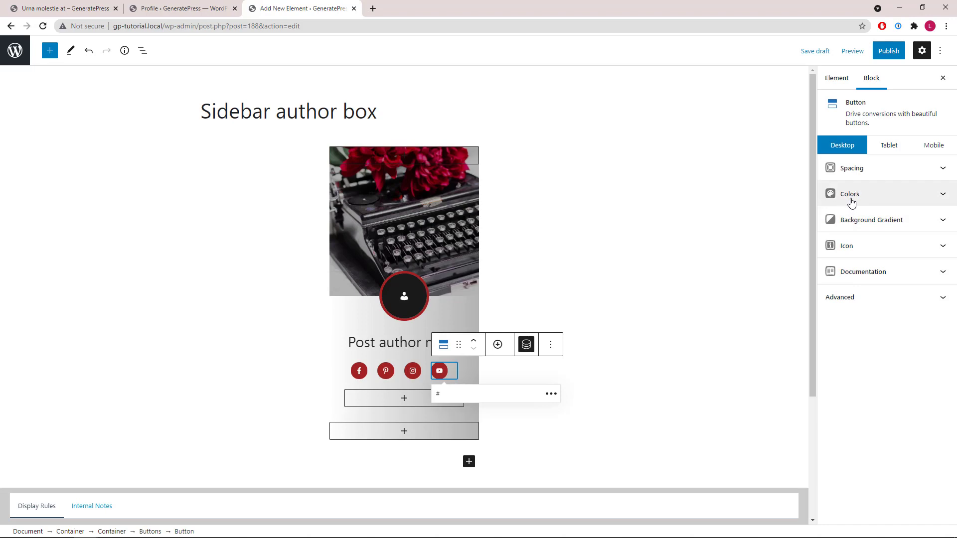
left_click(860, 171)
left_click(857, 251)
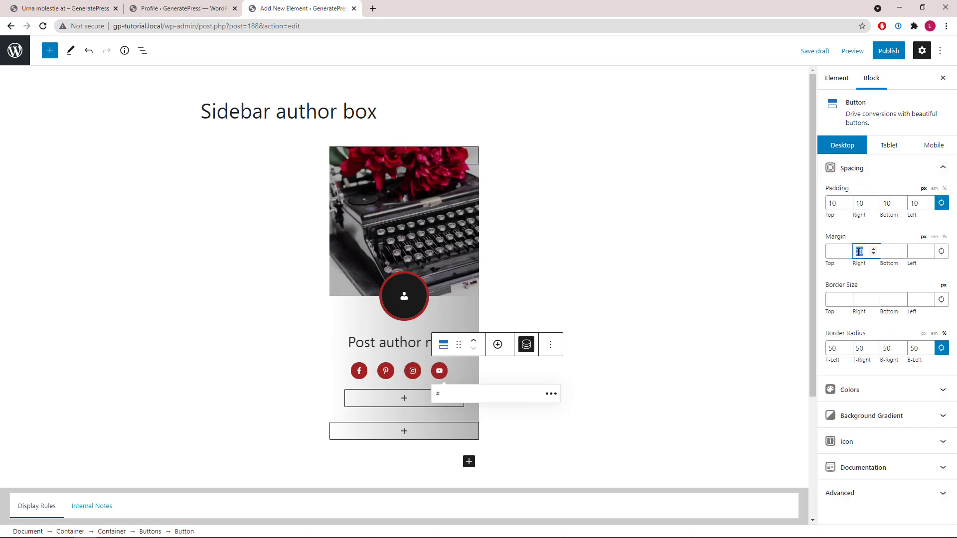
- Clear the YouTube button's right margin and add a Headline below the icons in the inner container
key("BackSpace")
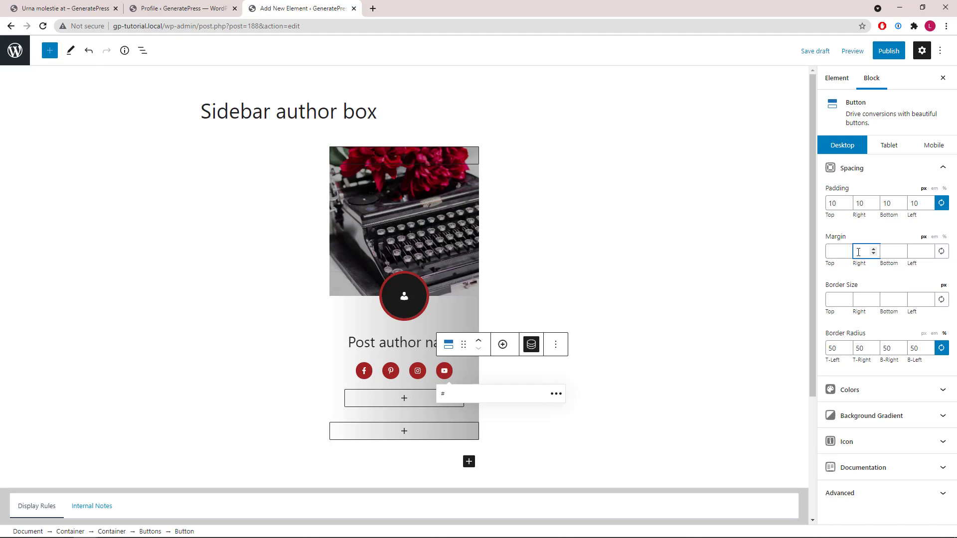
left_click(932, 168)
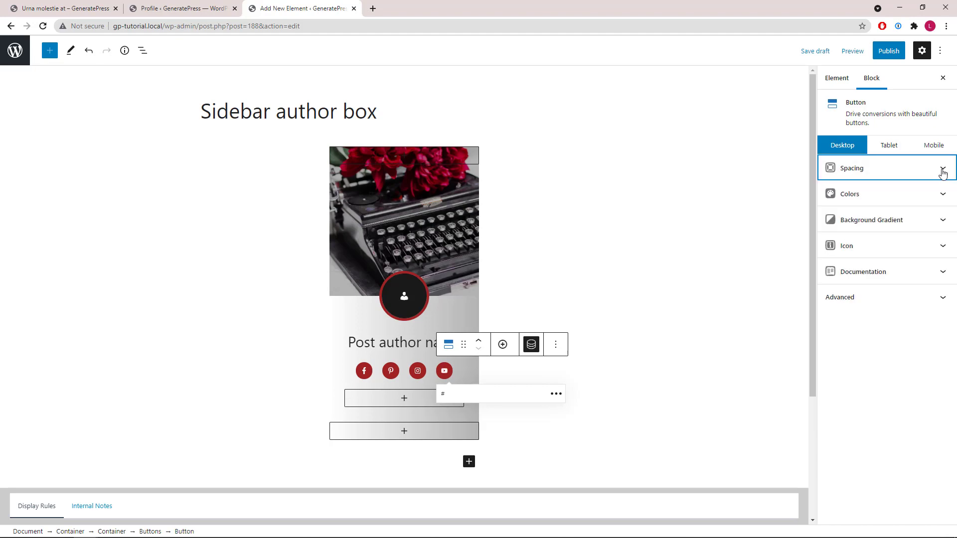
left_click(385, 397)
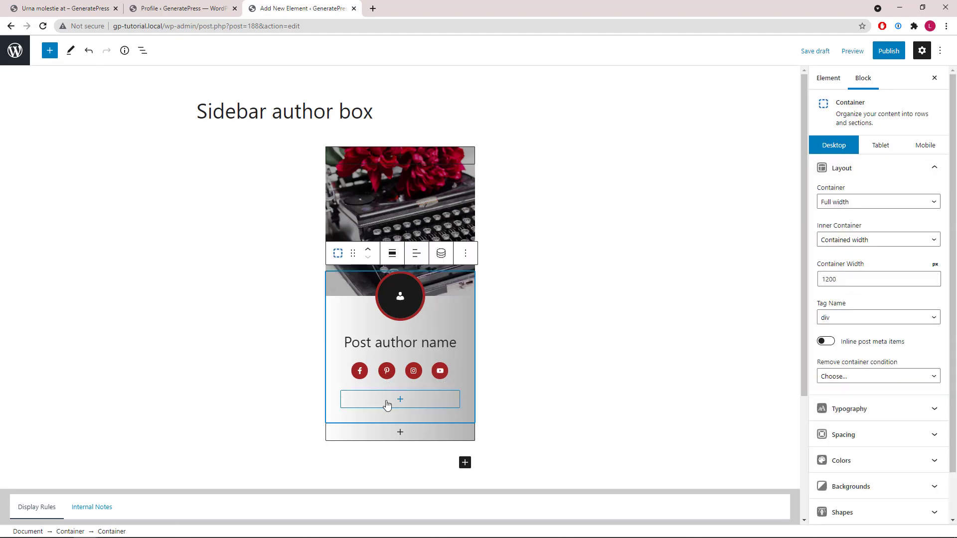
left_click(387, 403)
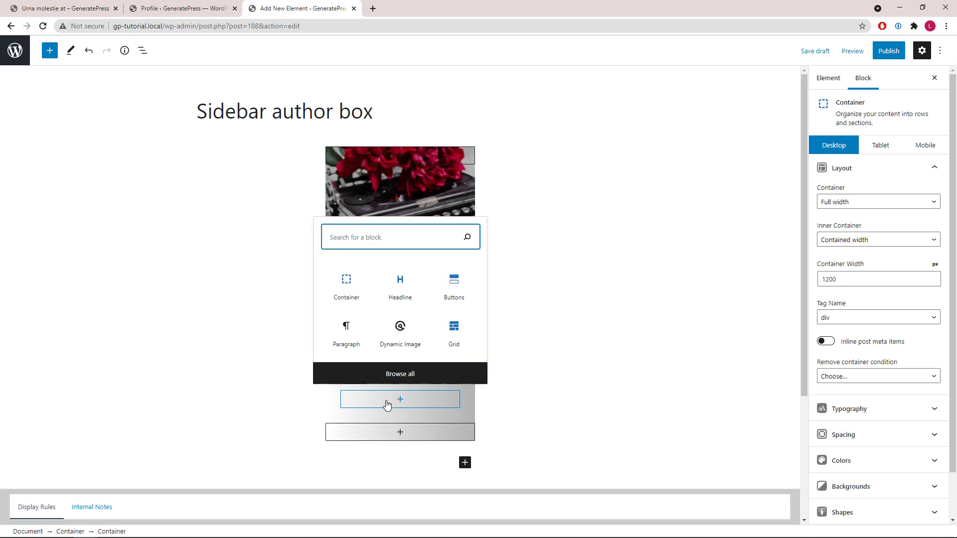
left_click(398, 298)
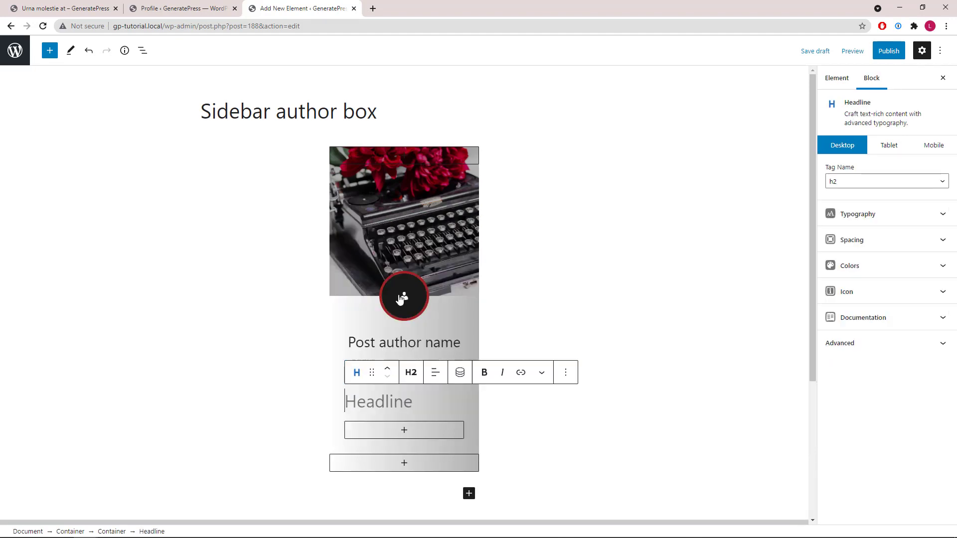
- Make the headline a centred div that shows the Author meta field 'description'
left_click(411, 377)
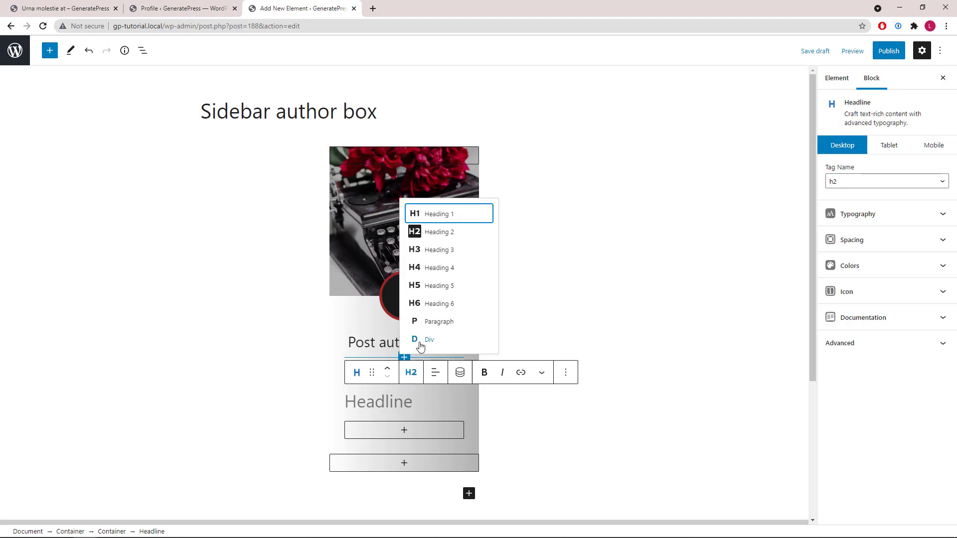
left_click(420, 341)
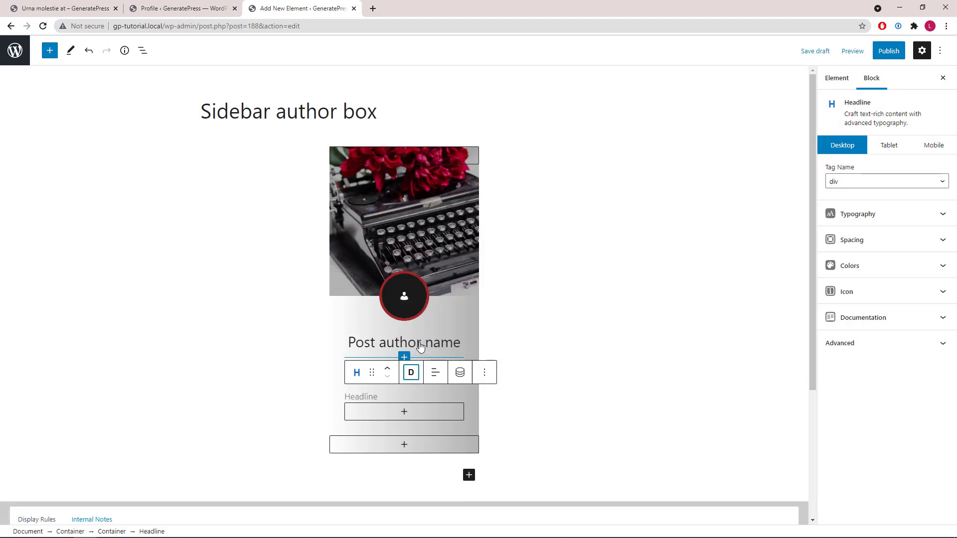
left_click(442, 380)
left_click(453, 425)
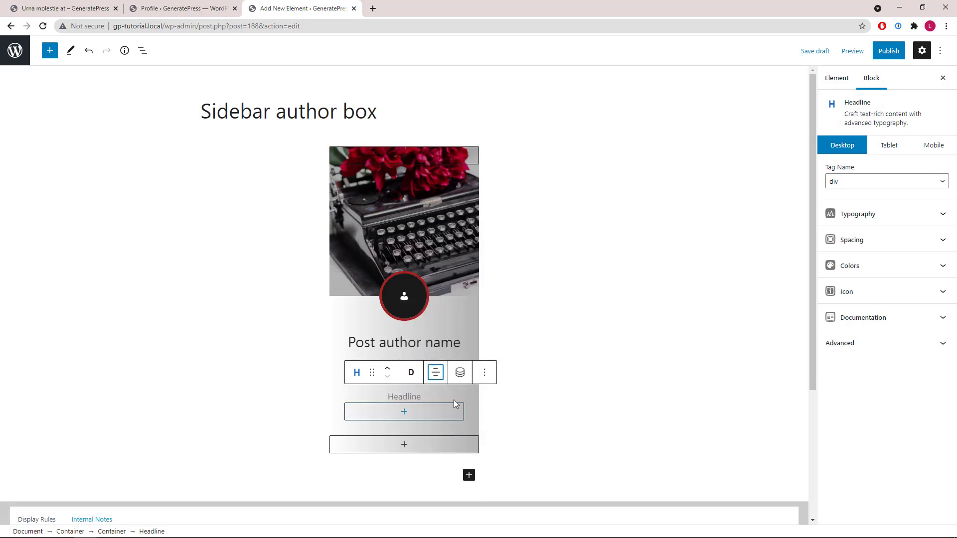
left_click(460, 372)
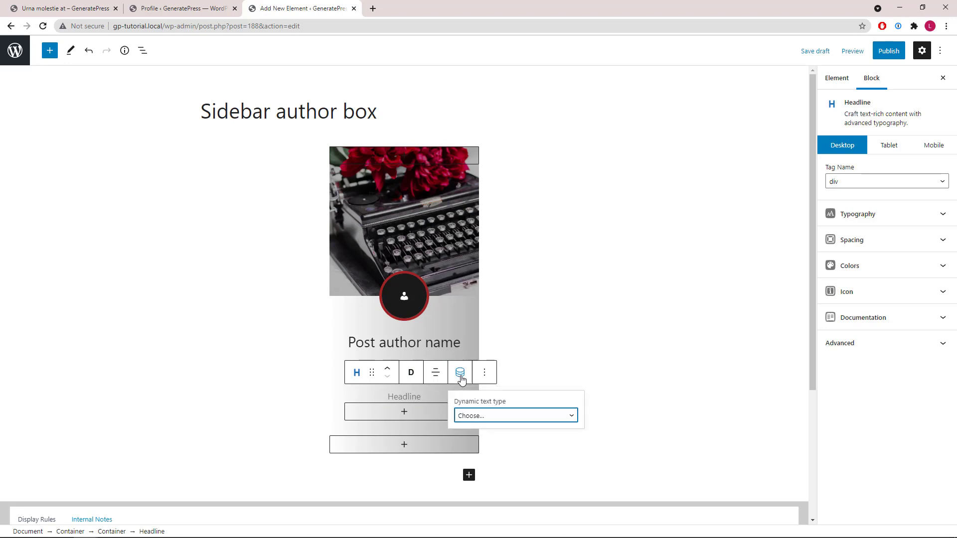
left_click(480, 416)
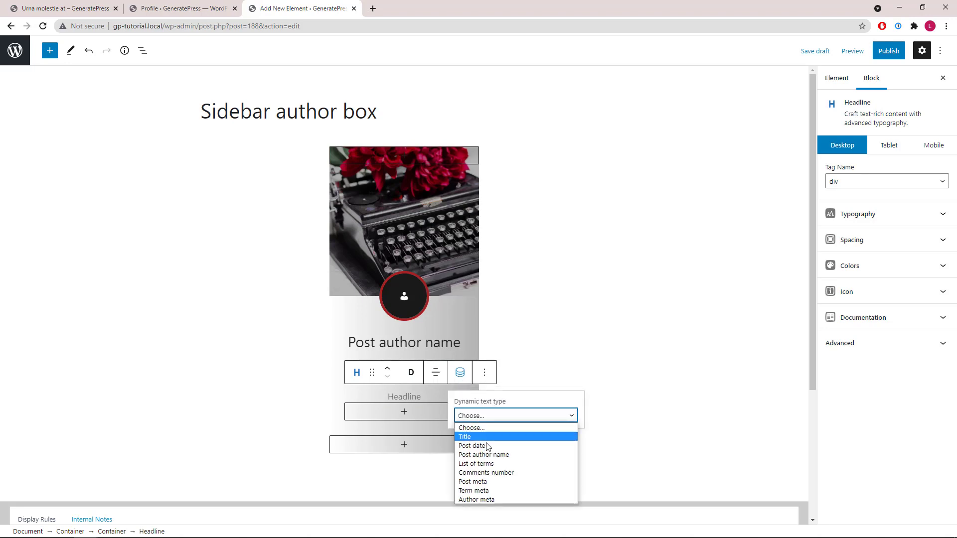
left_click(482, 499)
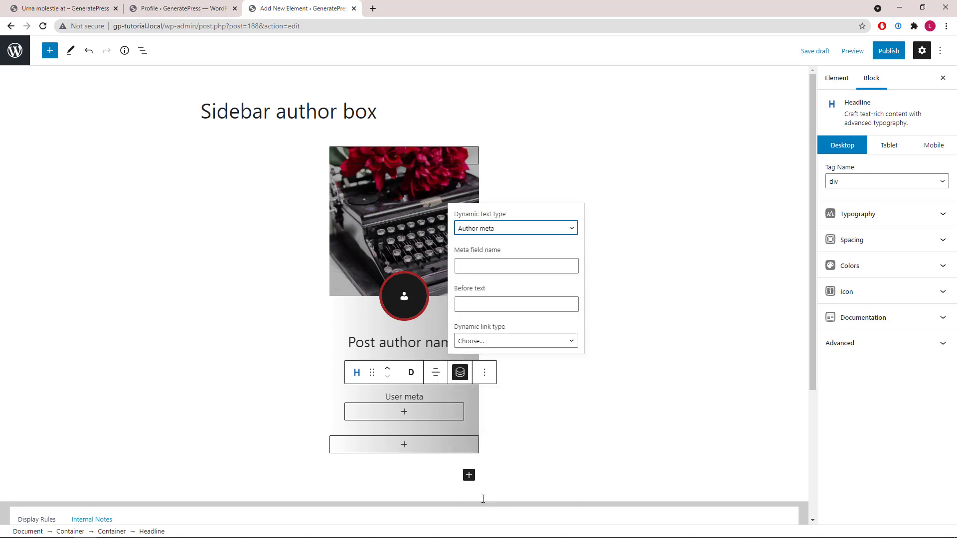
left_click(471, 268)
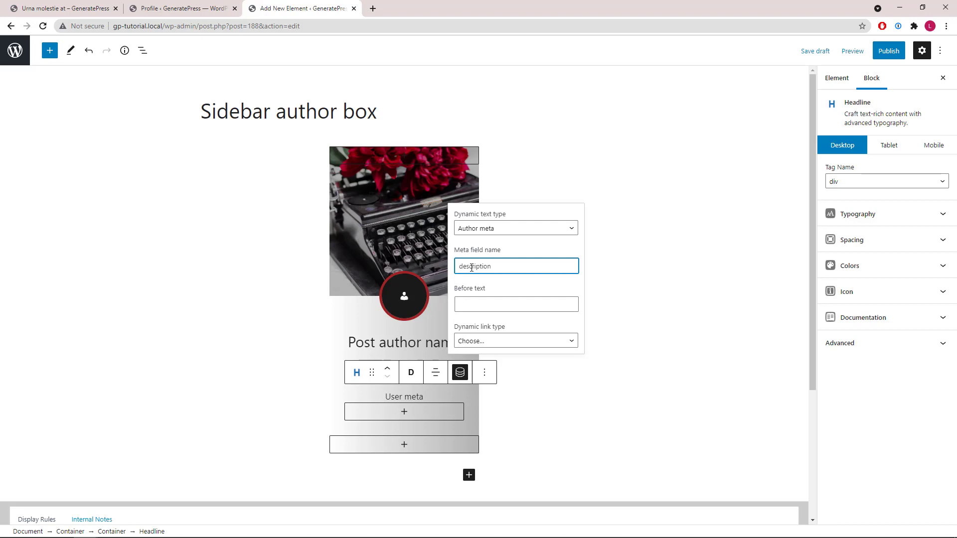
left_click(459, 372)
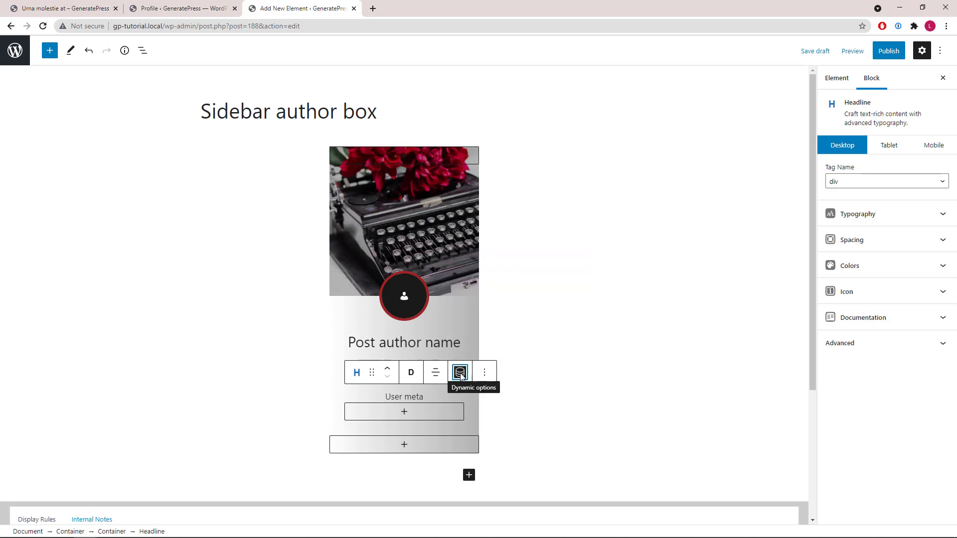
- Set the element's display location to Post: All Posts and publish it
left_click(931, 147)
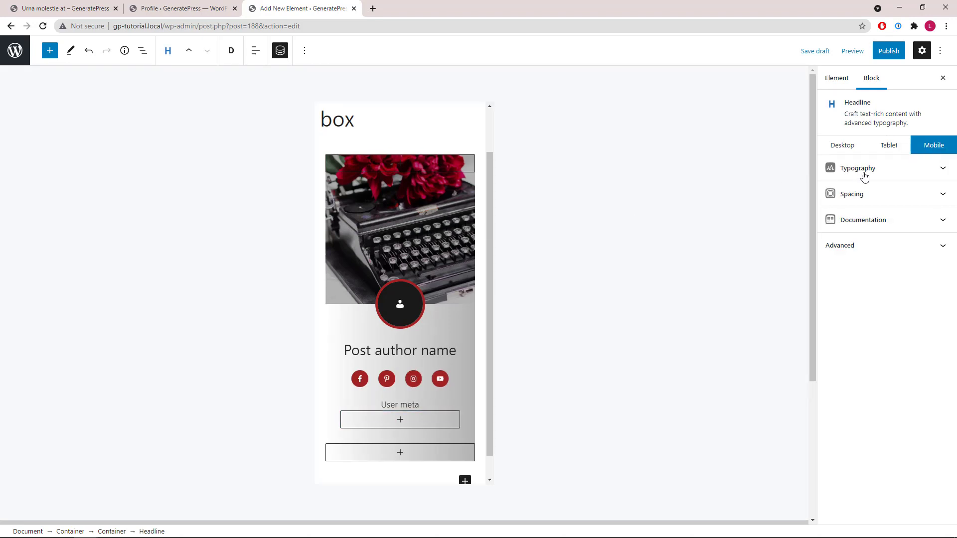
left_click(847, 148)
scroll(510, 273, "down", 4)
left_click(311, 374)
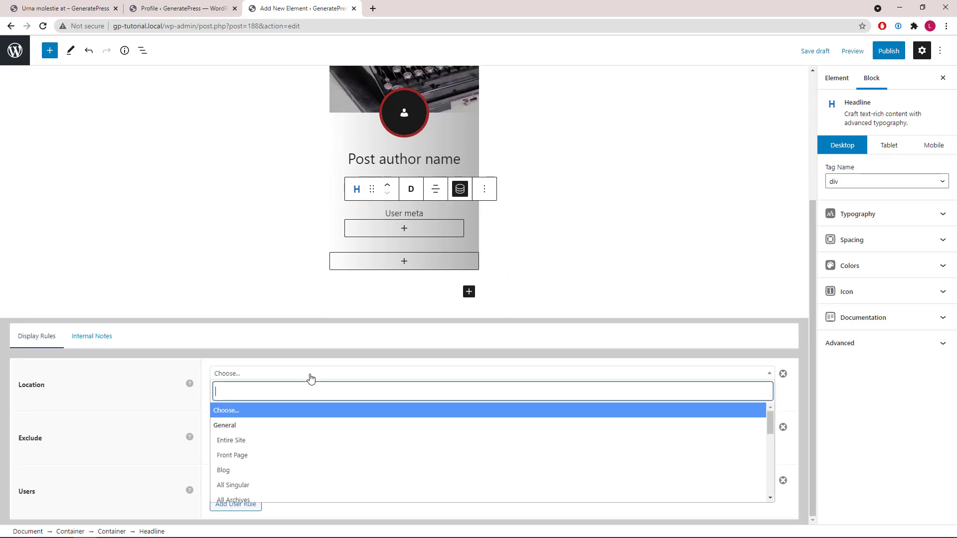
type("post")
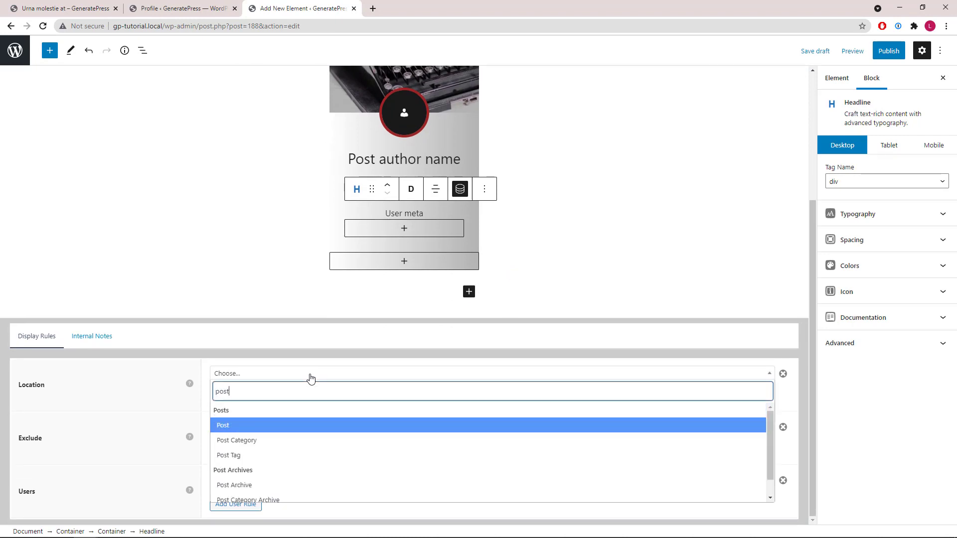
key("Return")
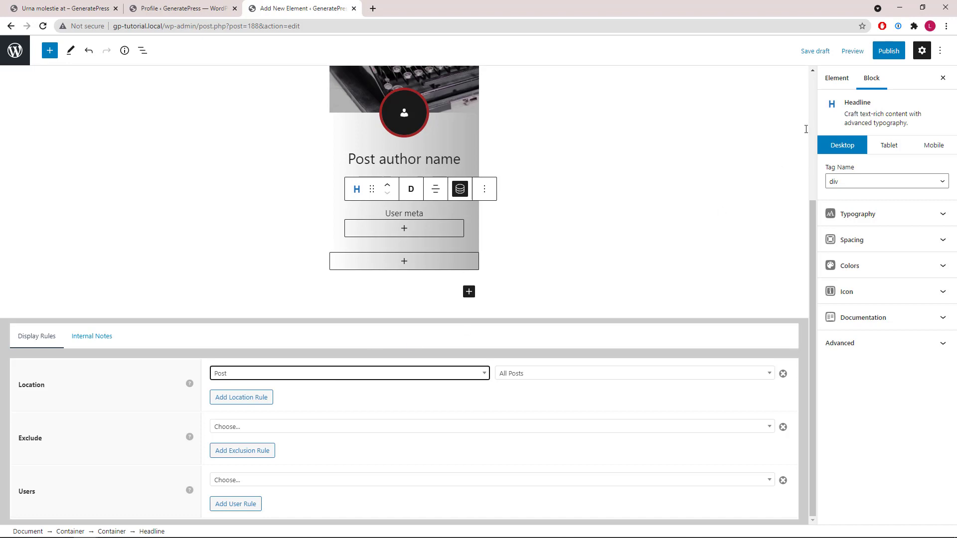
left_click(889, 52)
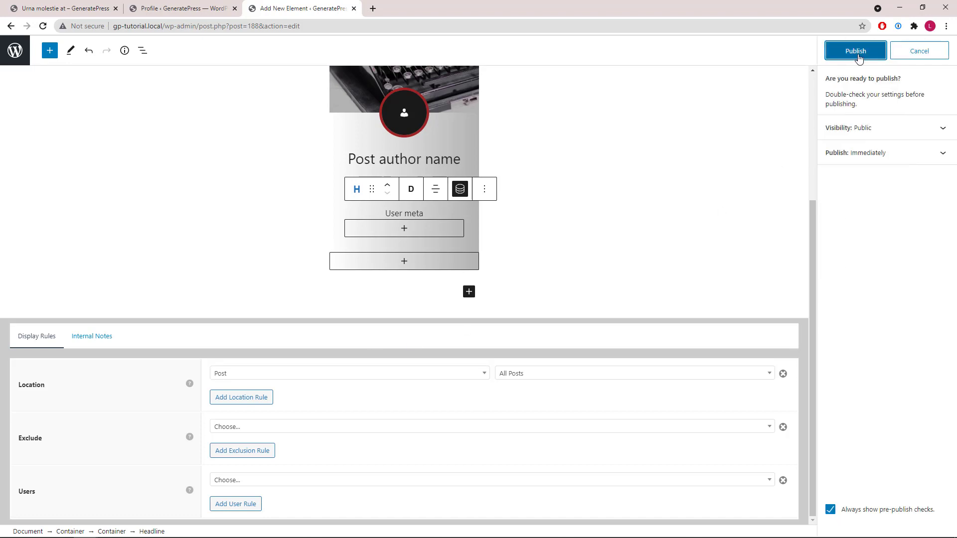
left_click(856, 51)
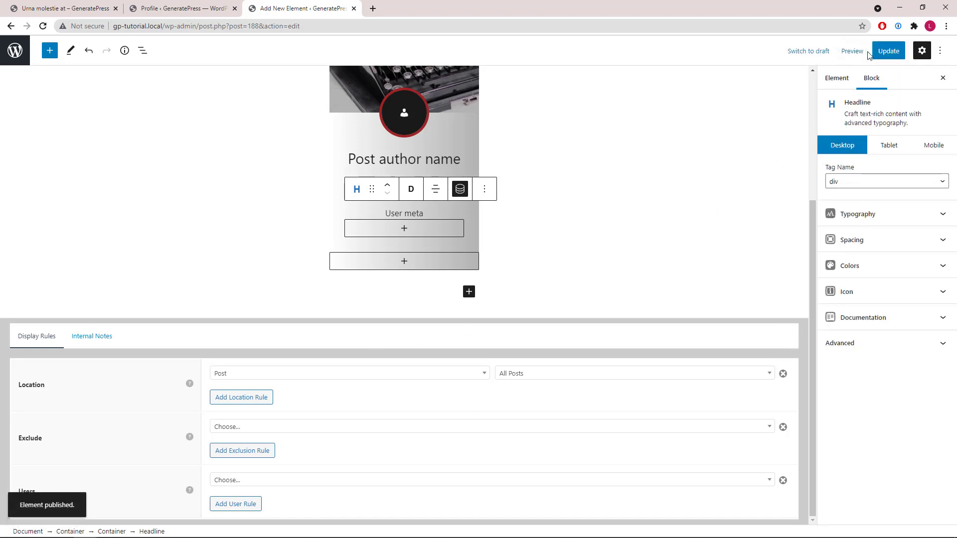
- Reload the 'Urna molestie at' post and scroll to inspect the new sidebar author box
left_click(15, 10)
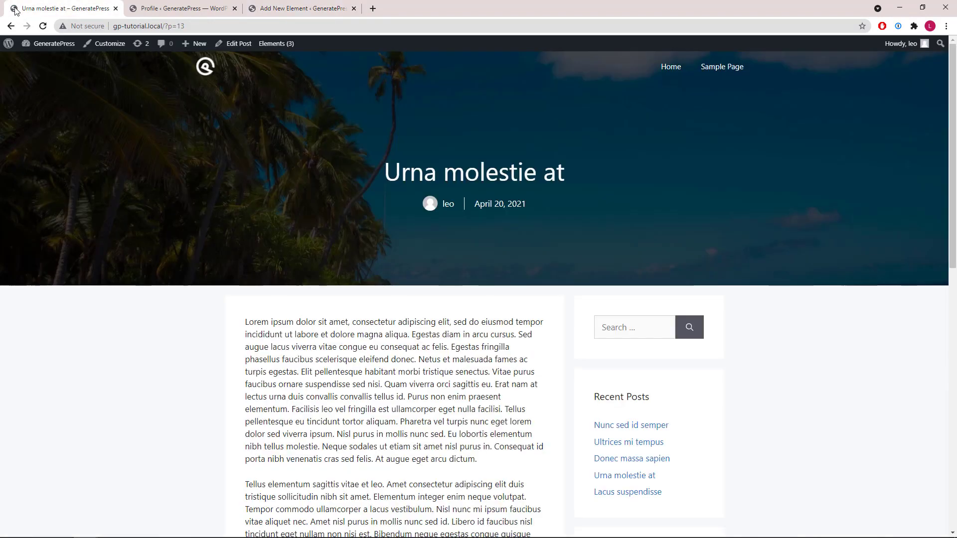
left_click(43, 26)
scroll(658, 225, "down", 4)
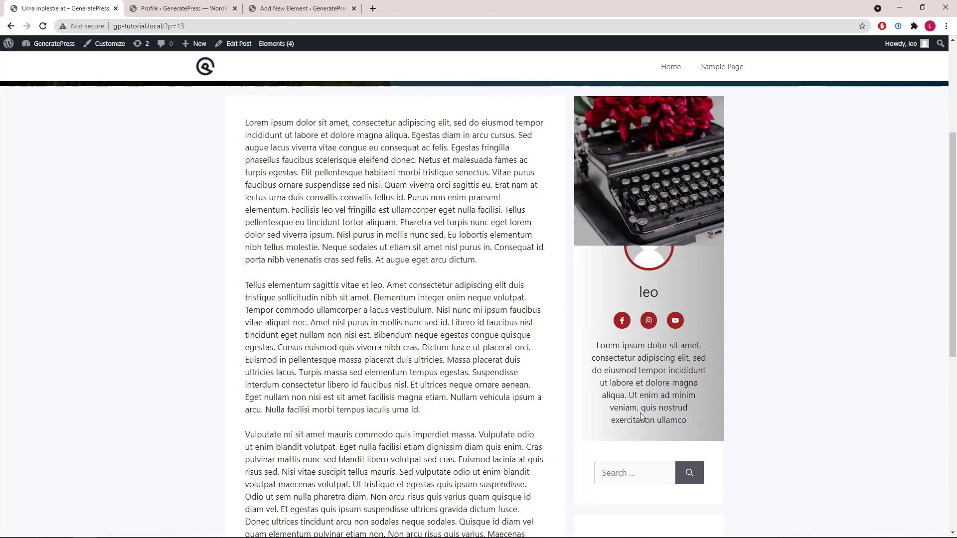
scroll(640, 413, "down", 3)
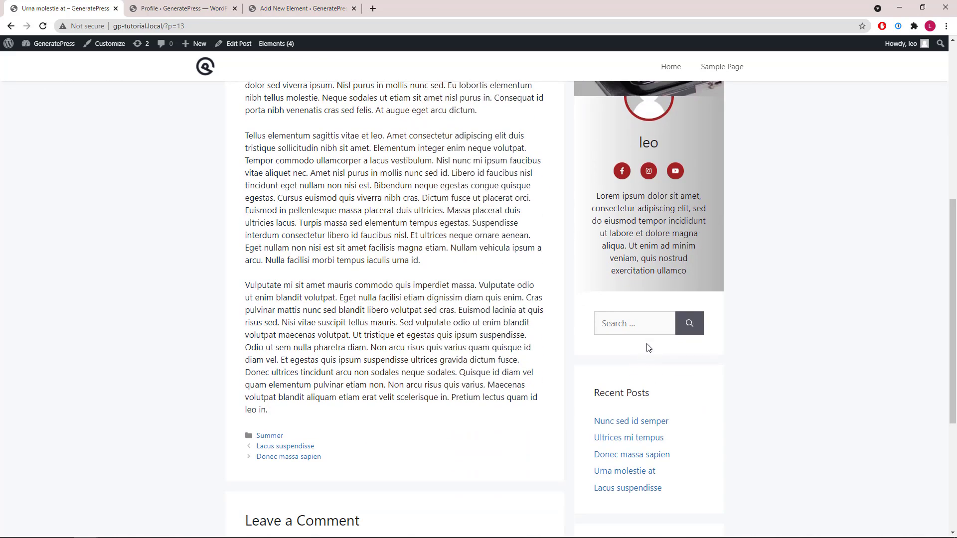
scroll(647, 342, "up", 7)
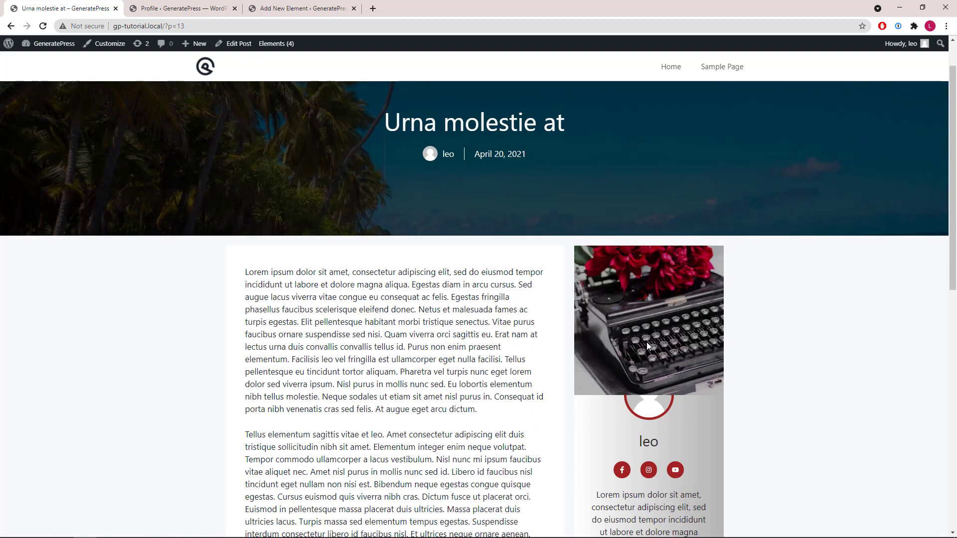
- Set the inner author container's outer z-index to 1
left_click(253, 10)
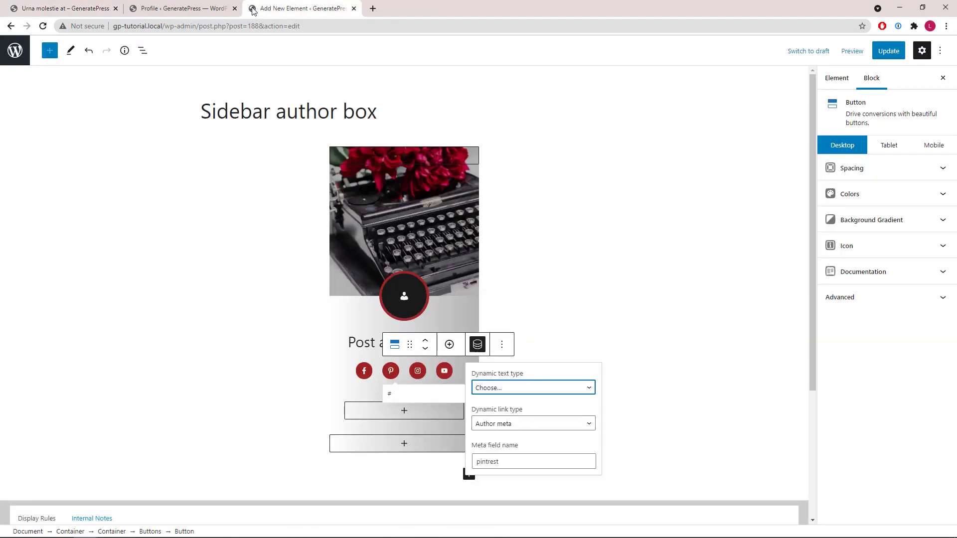
left_click(143, 52)
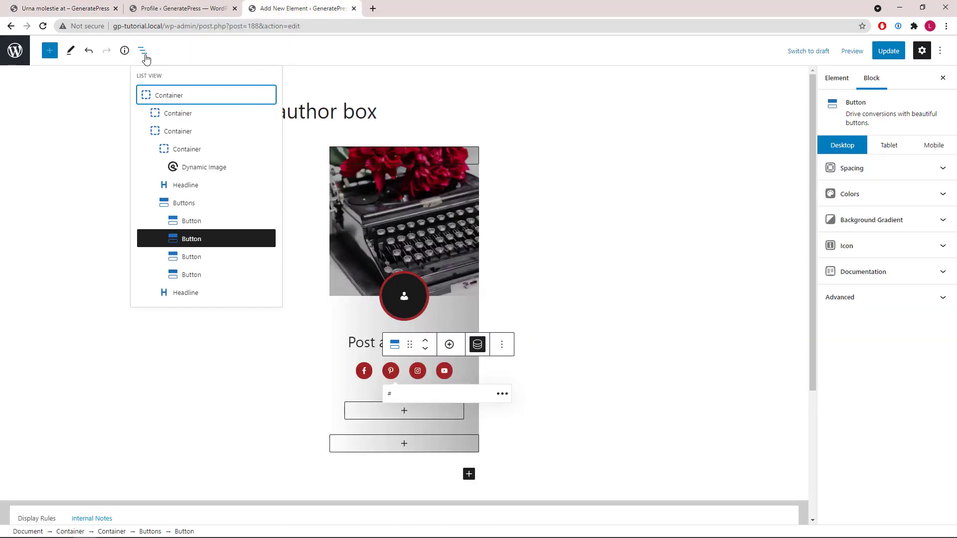
left_click(180, 133)
left_click(932, 173)
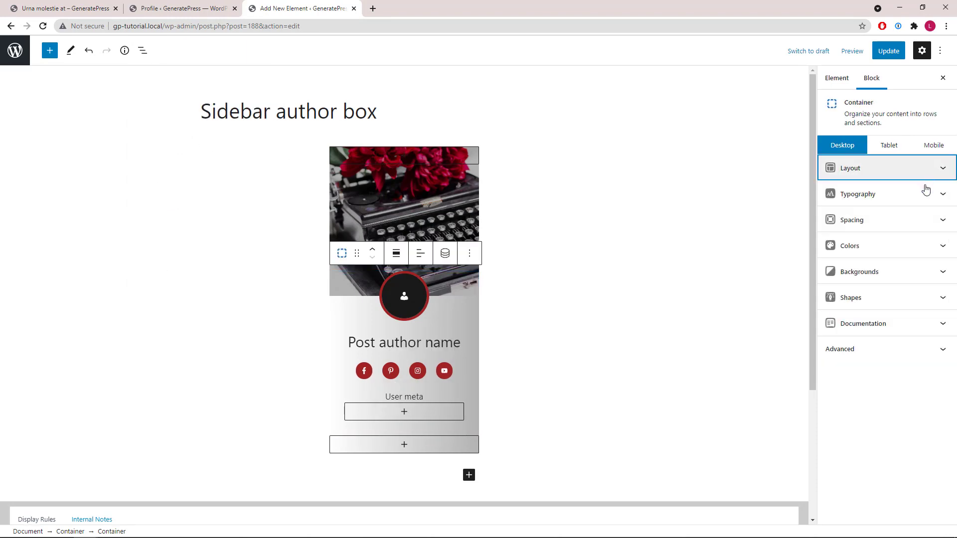
left_click(918, 218)
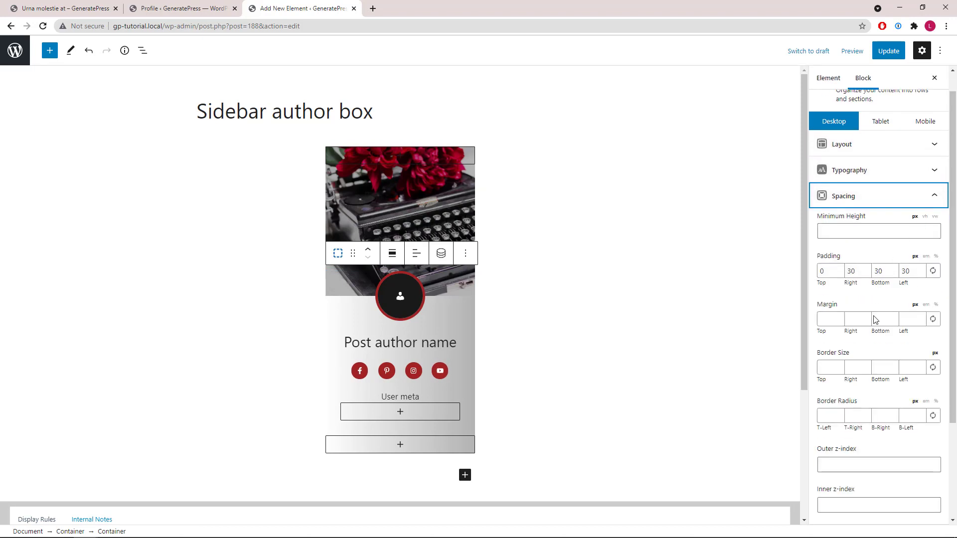
left_click(845, 464)
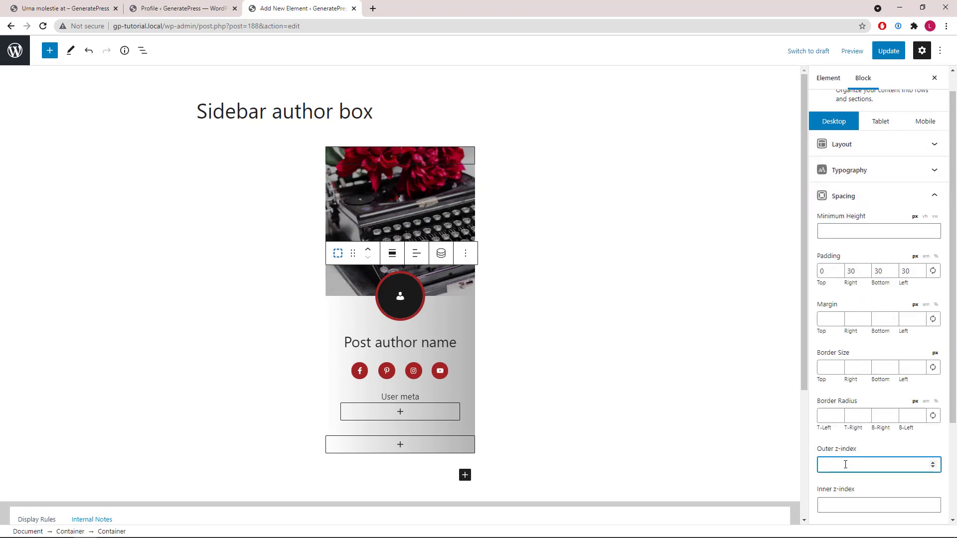
type("1")
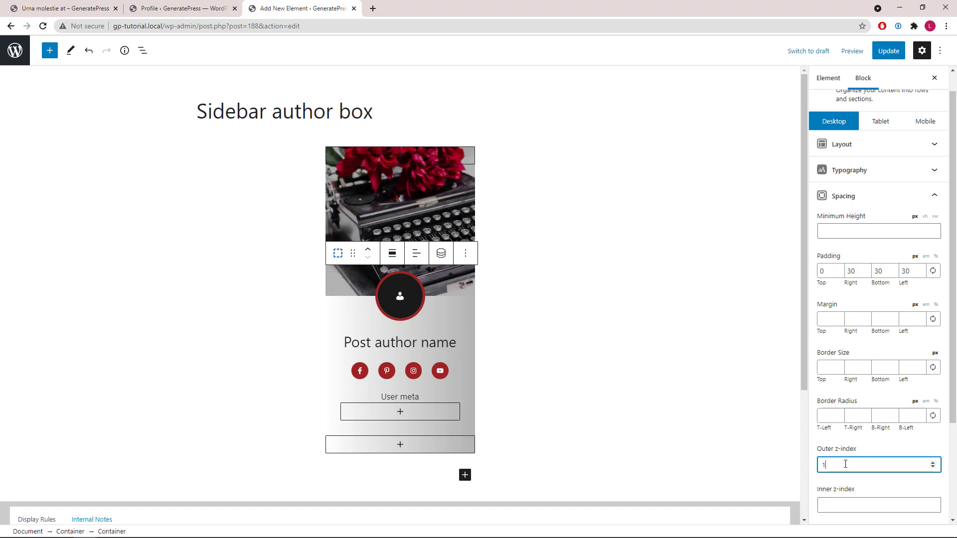
- Update the element and reload the post to check the change
left_click(888, 50)
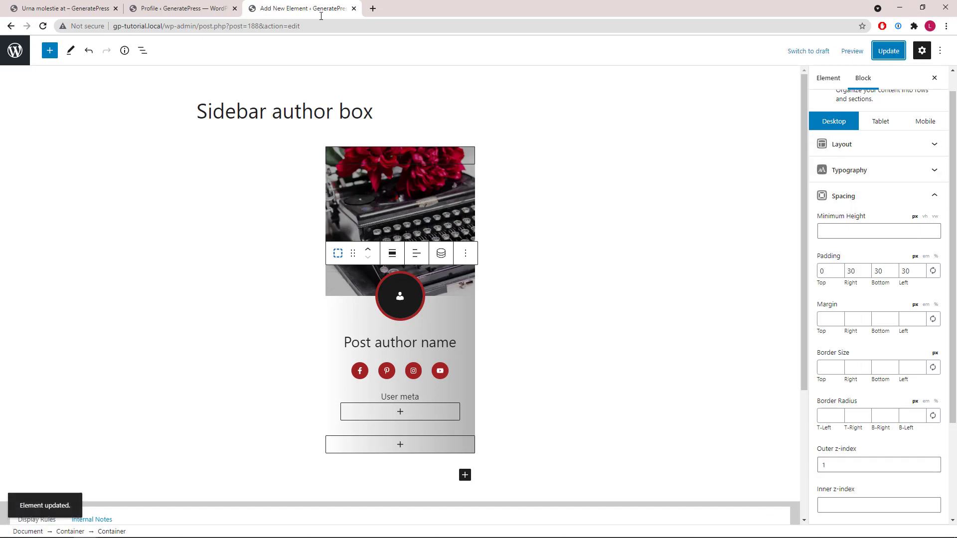
left_click(65, 8)
left_click(43, 26)
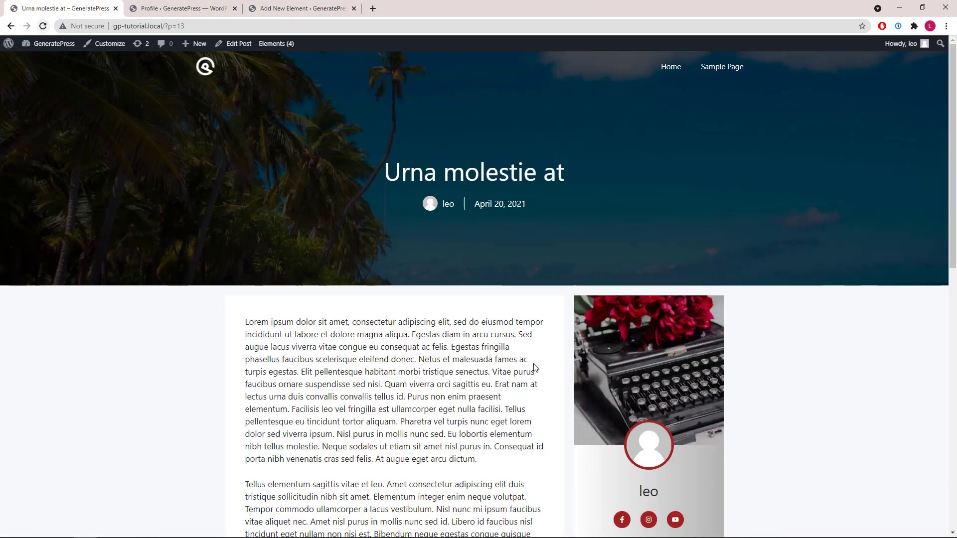
- Change the Pinterest button's author meta field name to 'pinterest'
left_click(253, 12)
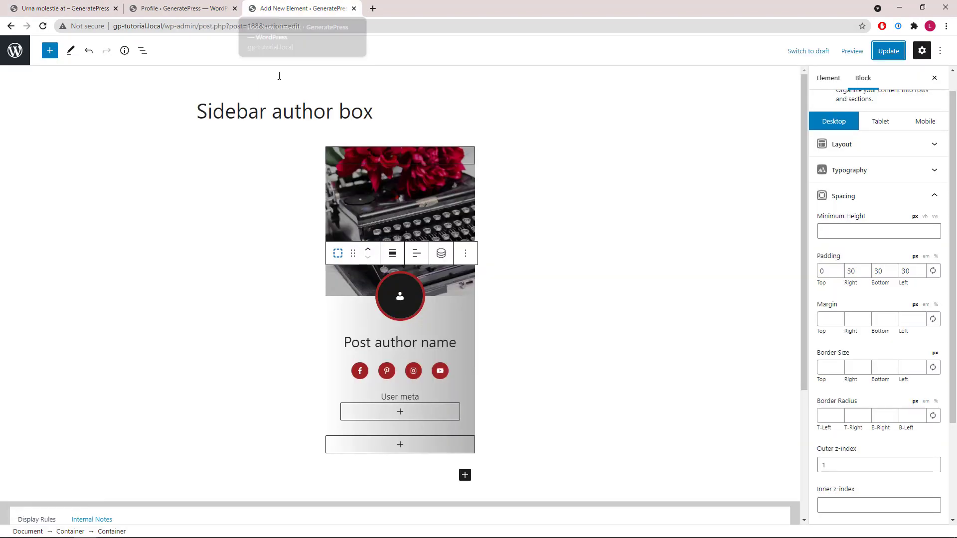
left_click(390, 375)
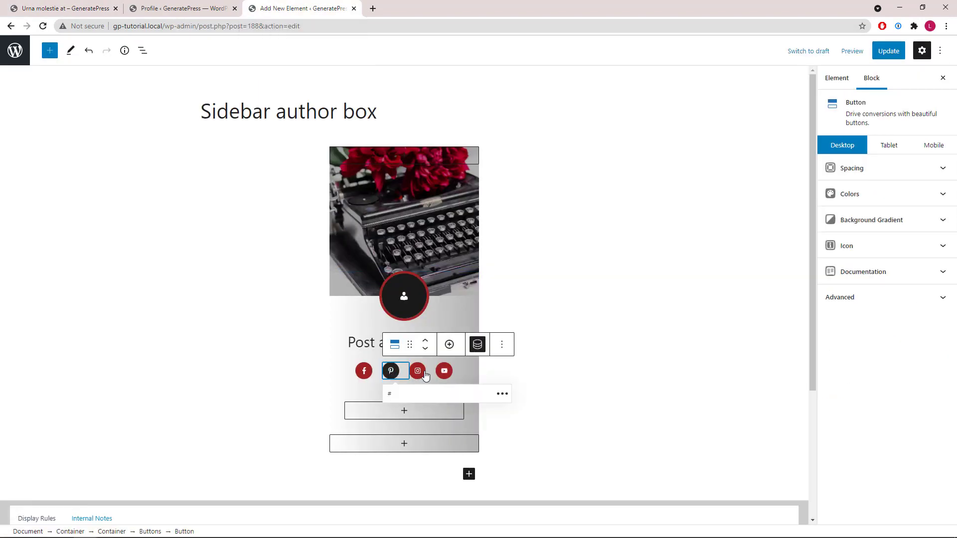
left_click(477, 344)
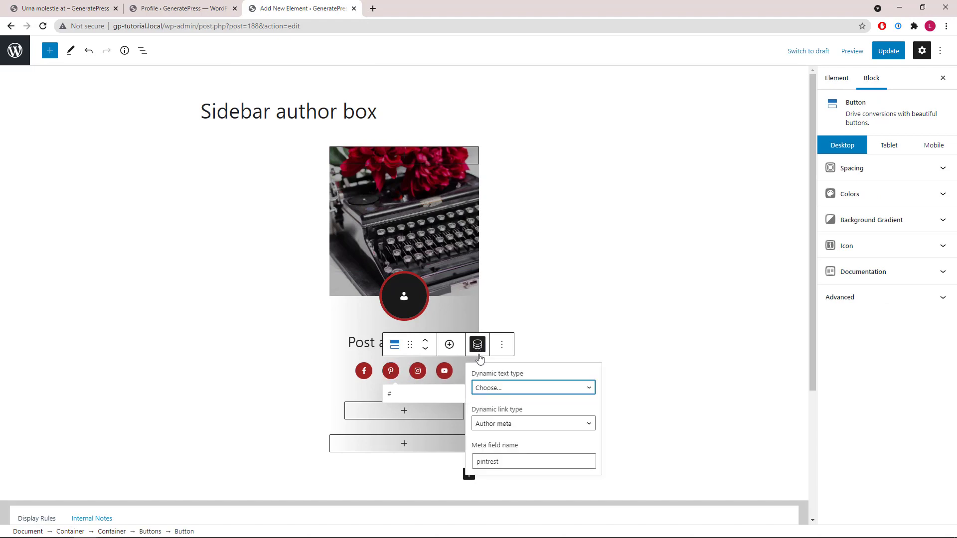
double_click(509, 461)
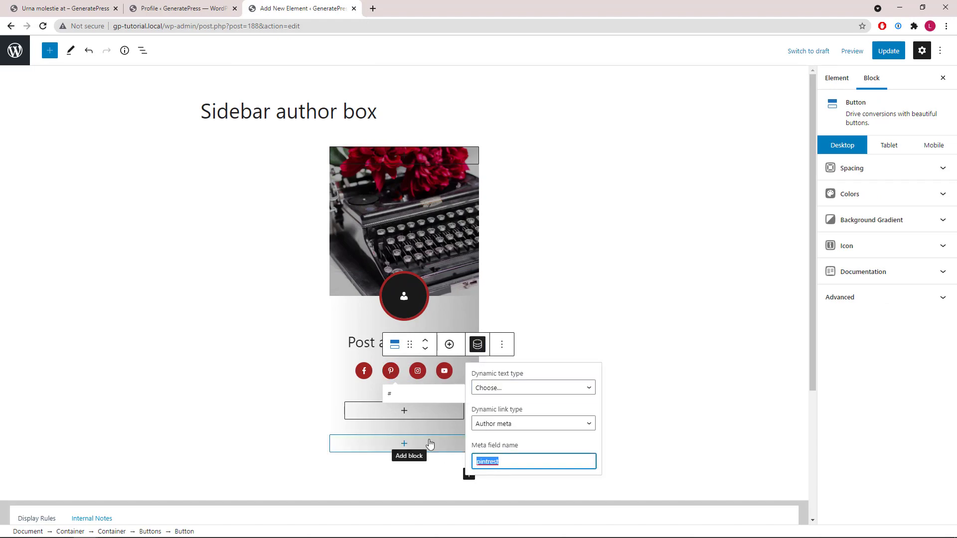
type("p")
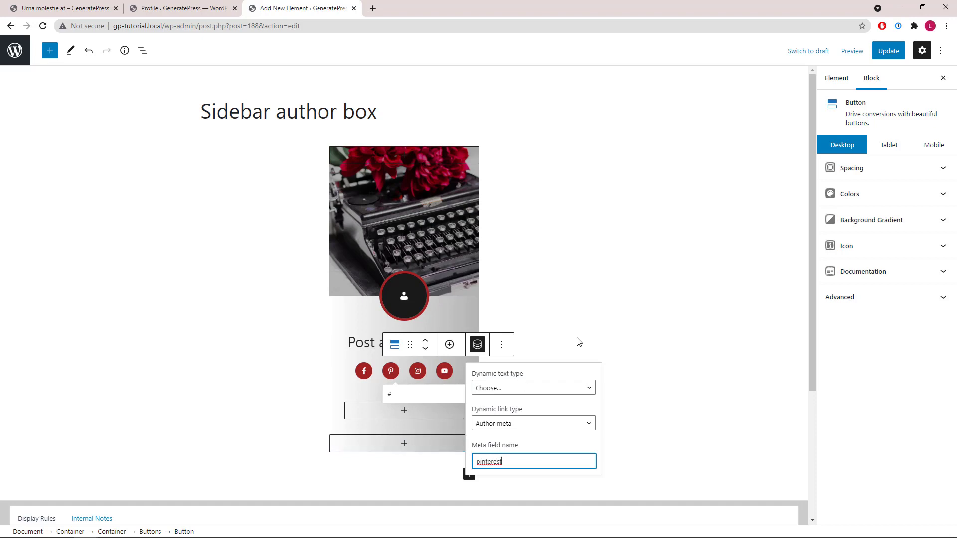
- Update the element and reload the post to confirm the Pinterest icon appears
left_click(883, 52)
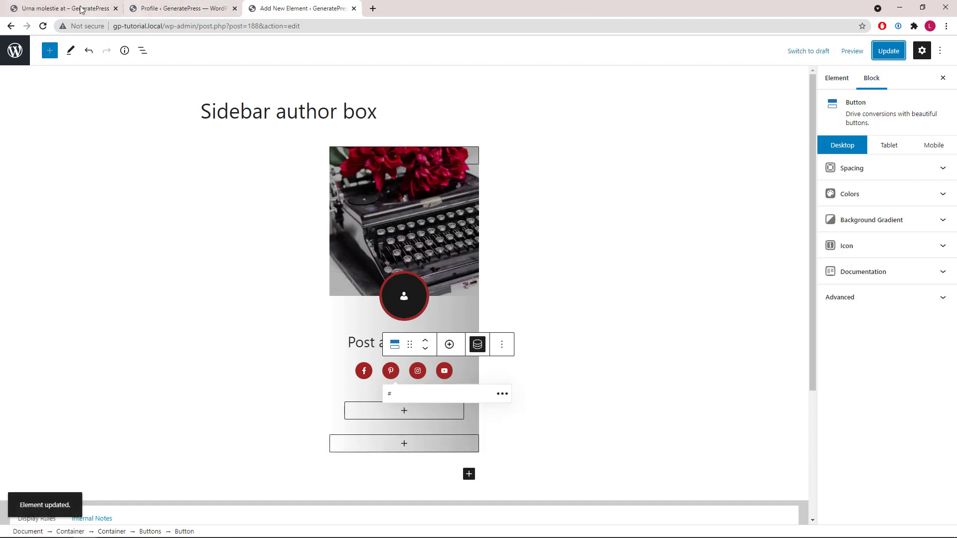
left_click(25, 9)
left_click(42, 26)
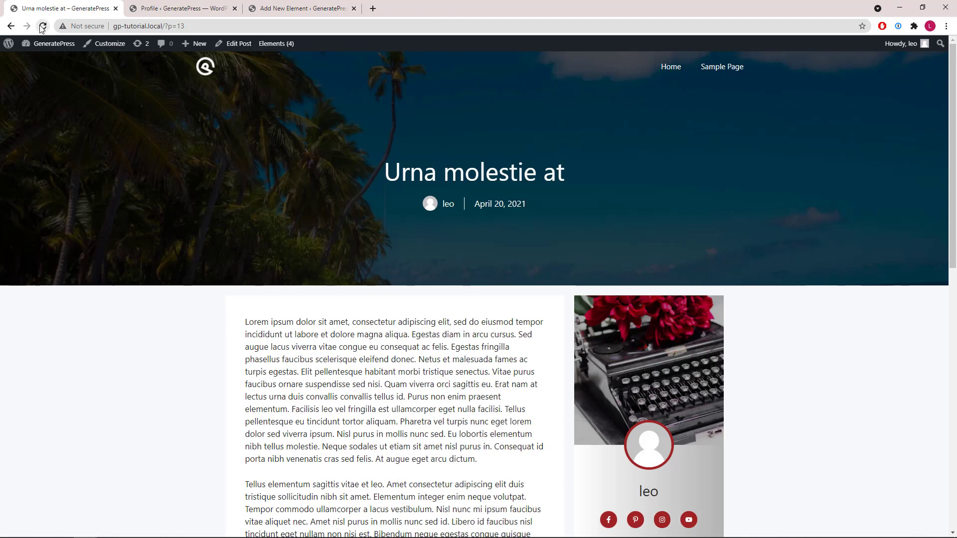
- Add a 20 px bottom margin to the top-level author box Container and update the element
left_click(252, 10)
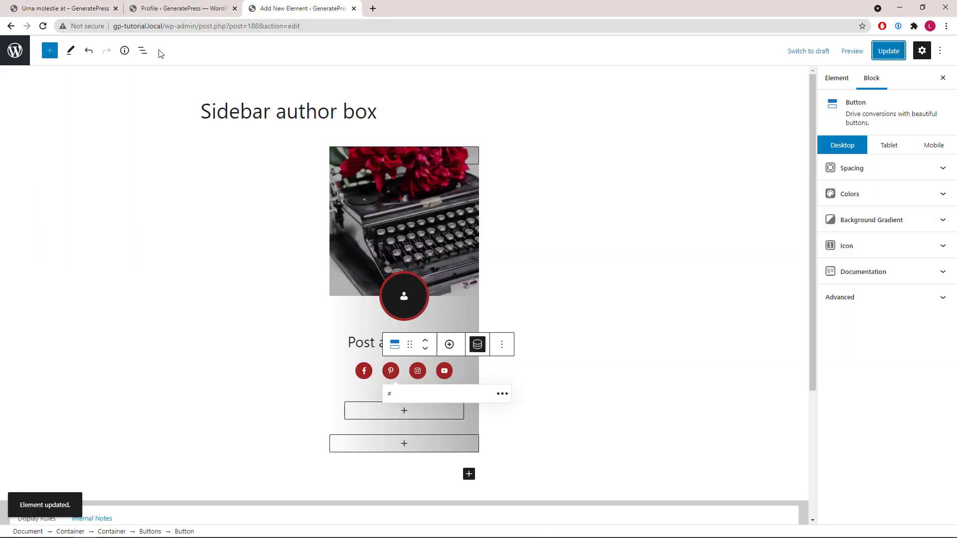
left_click(143, 51)
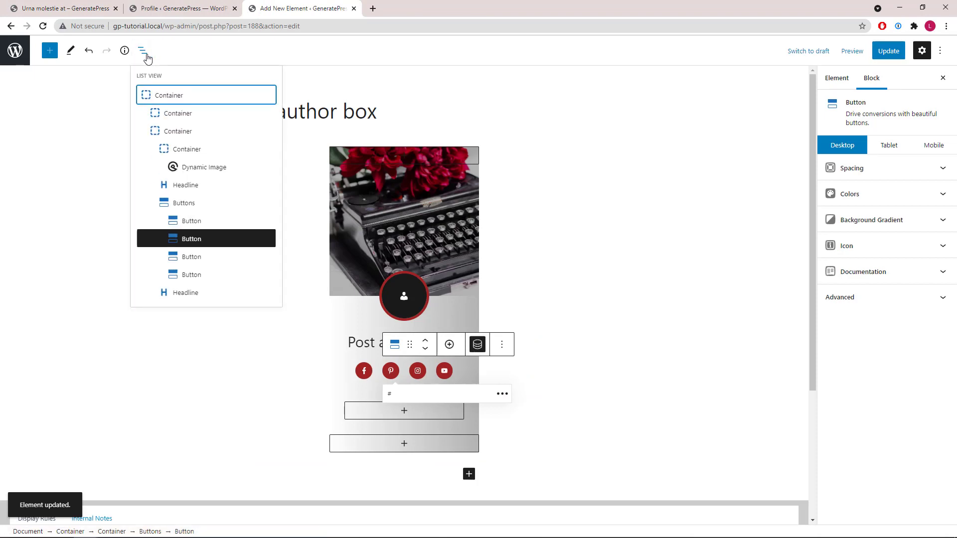
left_click(172, 105)
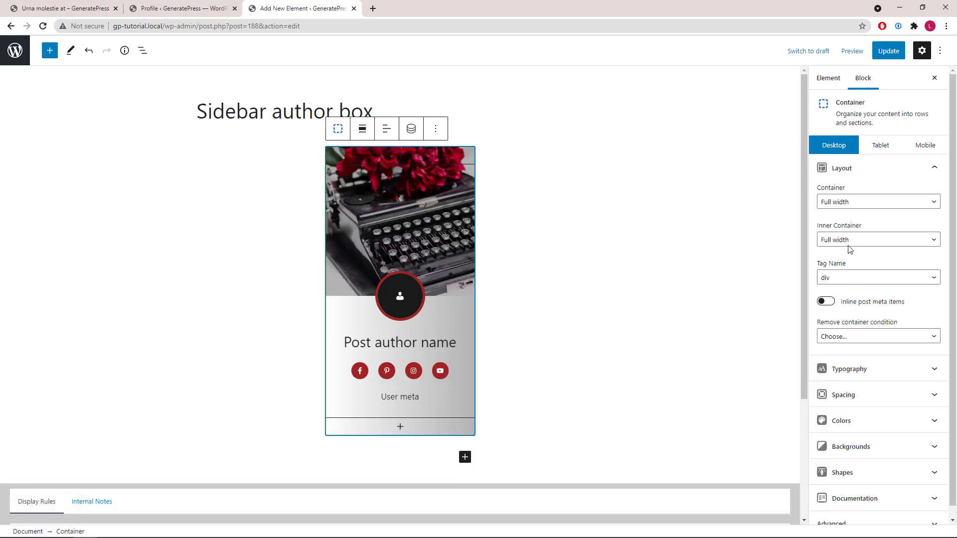
left_click(914, 170)
left_click(888, 223)
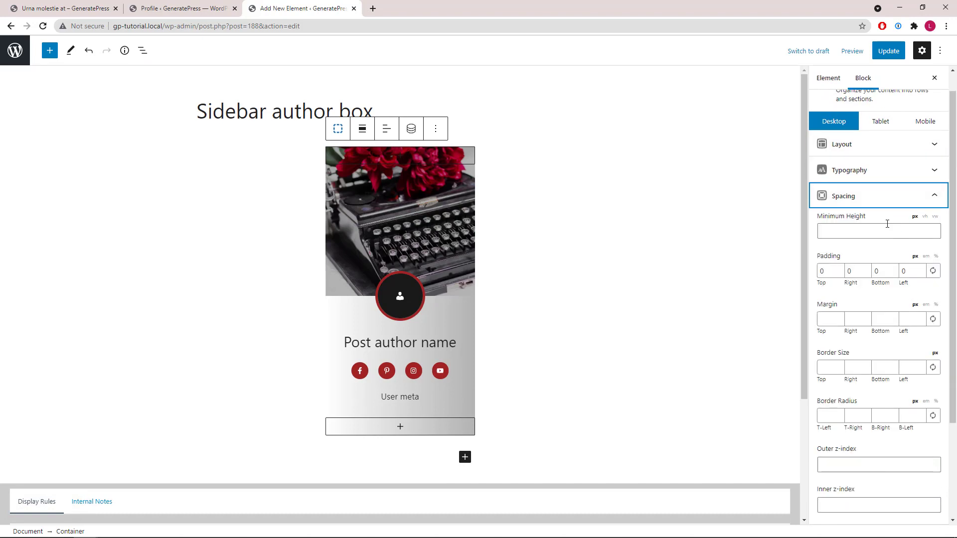
left_click(890, 319)
type("20")
left_click(888, 51)
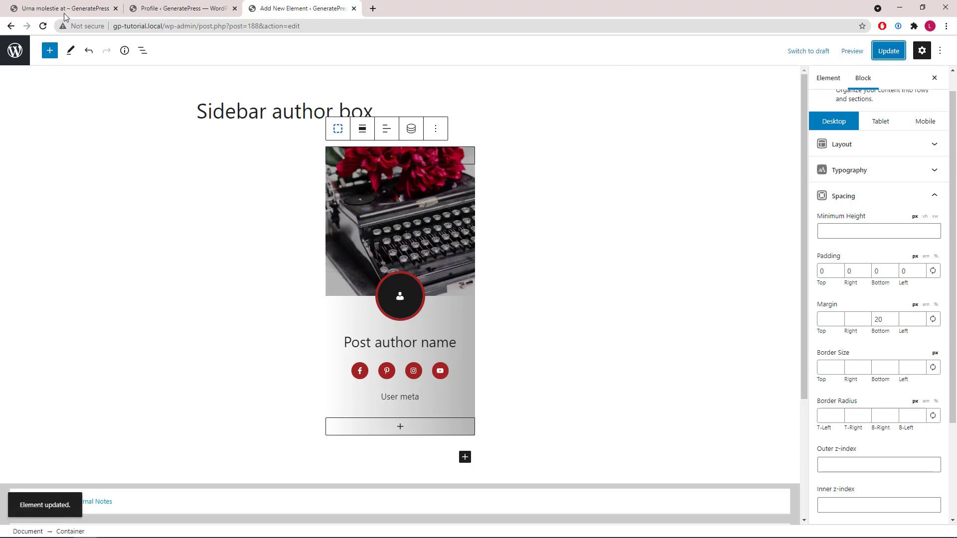
left_click(16, 8)
- Reload the post and scroll to check the finished author box above the search widget
left_click(43, 28)
scroll(653, 283, "down", 4)
scroll(654, 283, "down", 2)
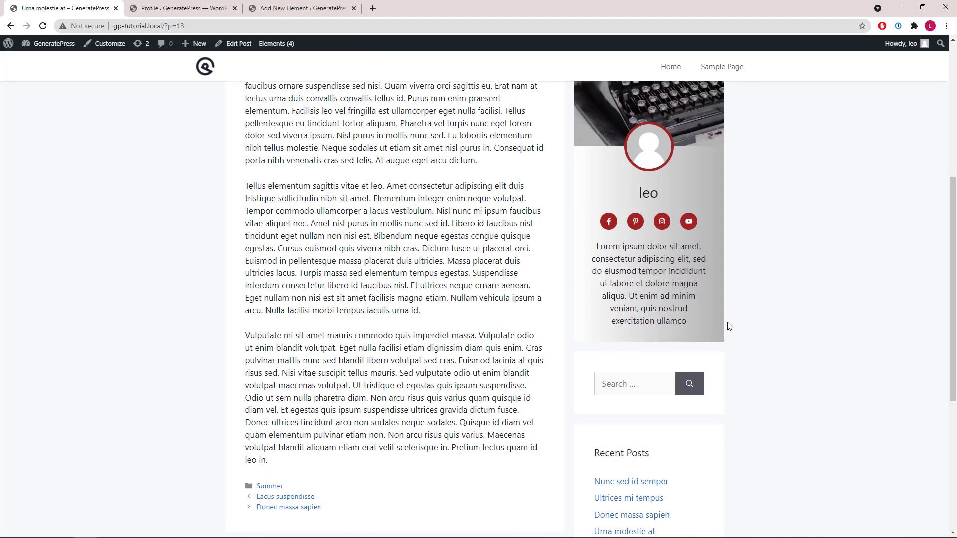
scroll(727, 325, "up", 3)
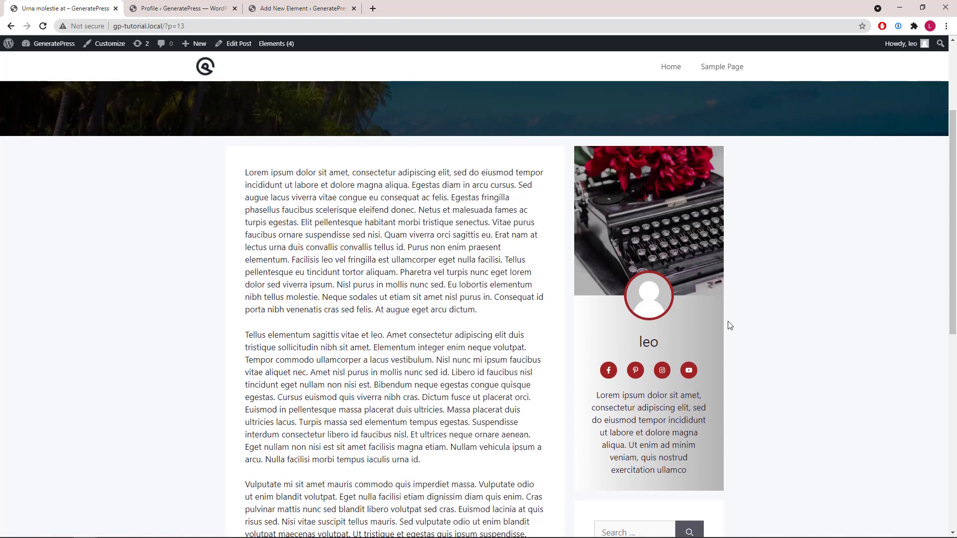